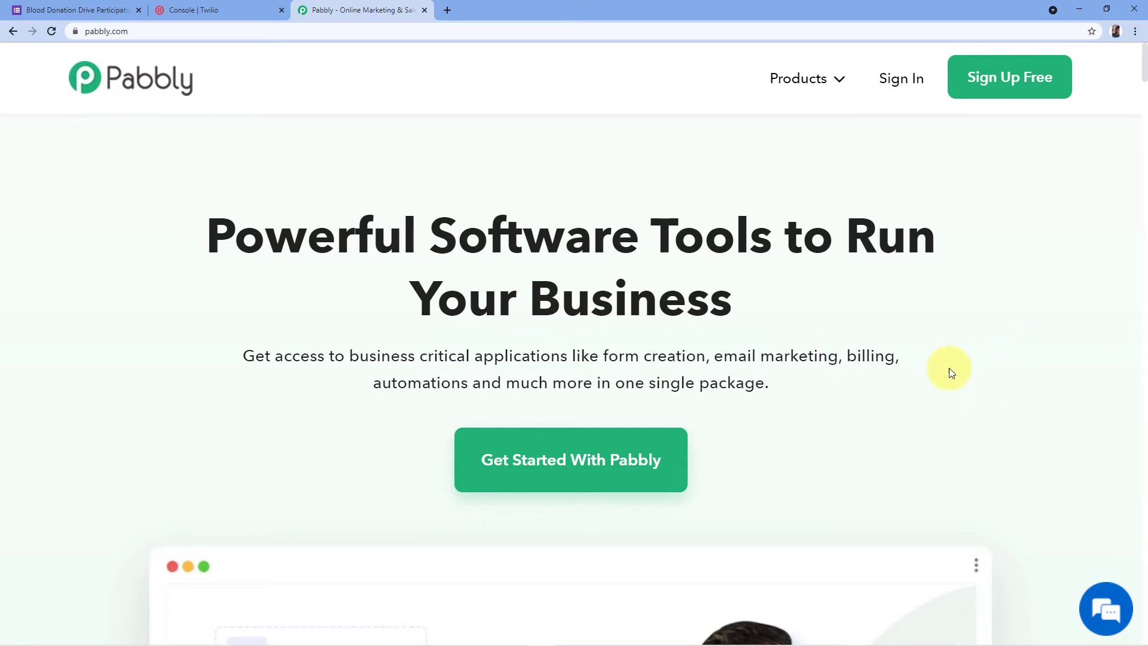
Sign in from the Pabbly Connect product page and open Pabbly Connect from the account's app list.
mouse_move(828, 82)
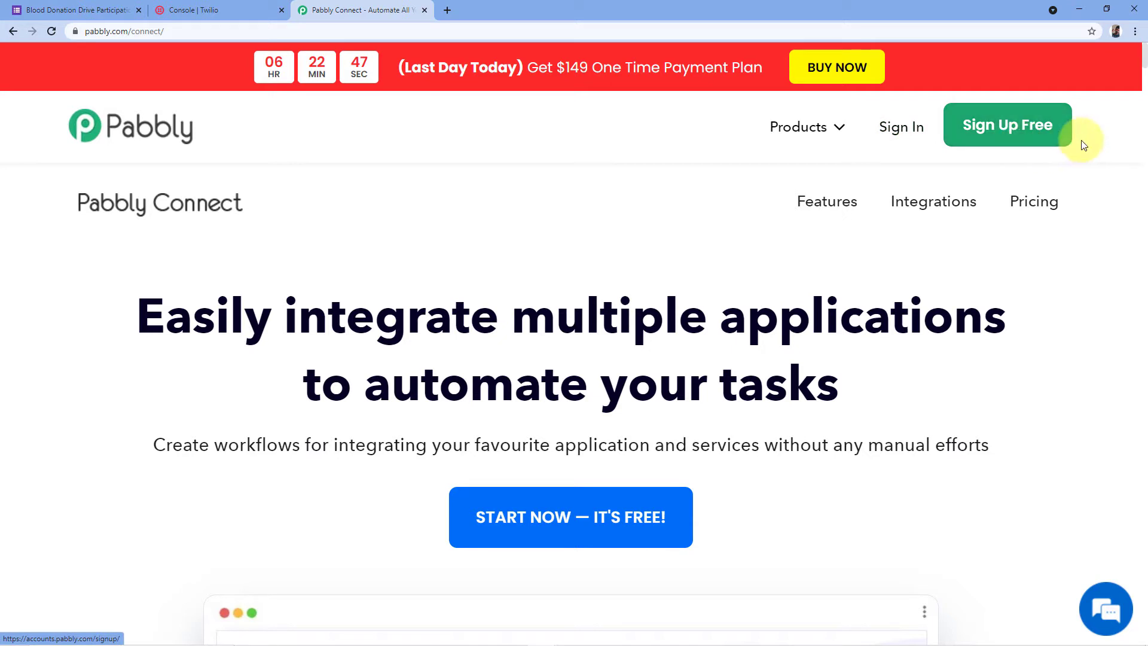
left_click(903, 138)
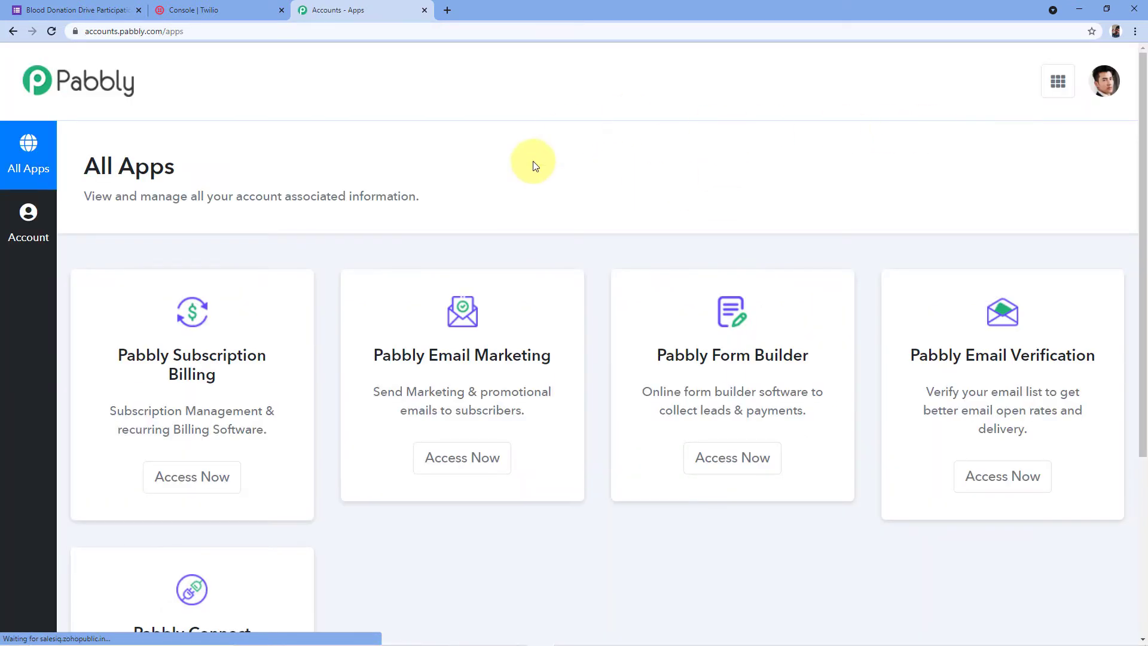
scroll(524, 167, "down", 5)
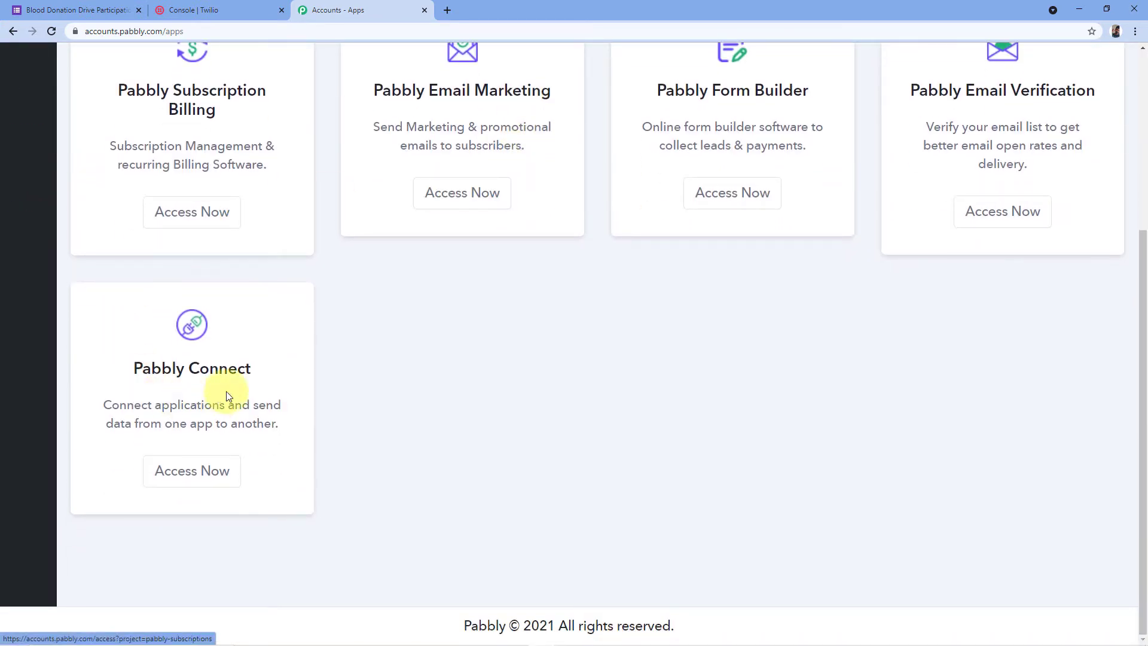
left_click(179, 478)
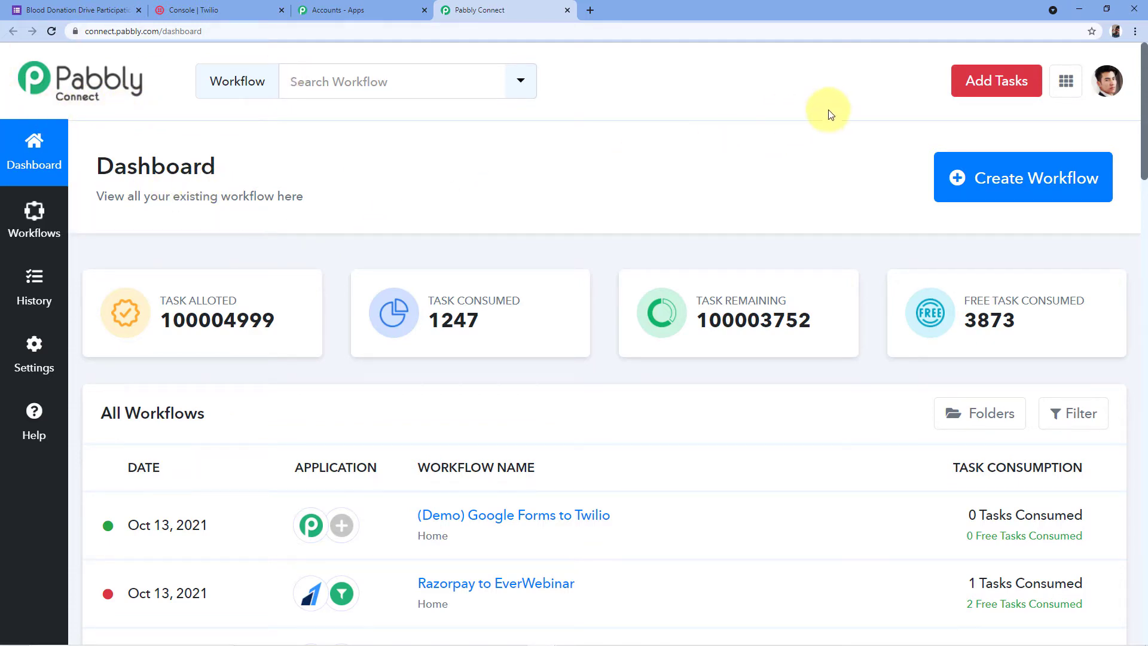
Create a new workflow named "Google Forms to Twilio" and collapse its trigger section.
left_click(992, 178)
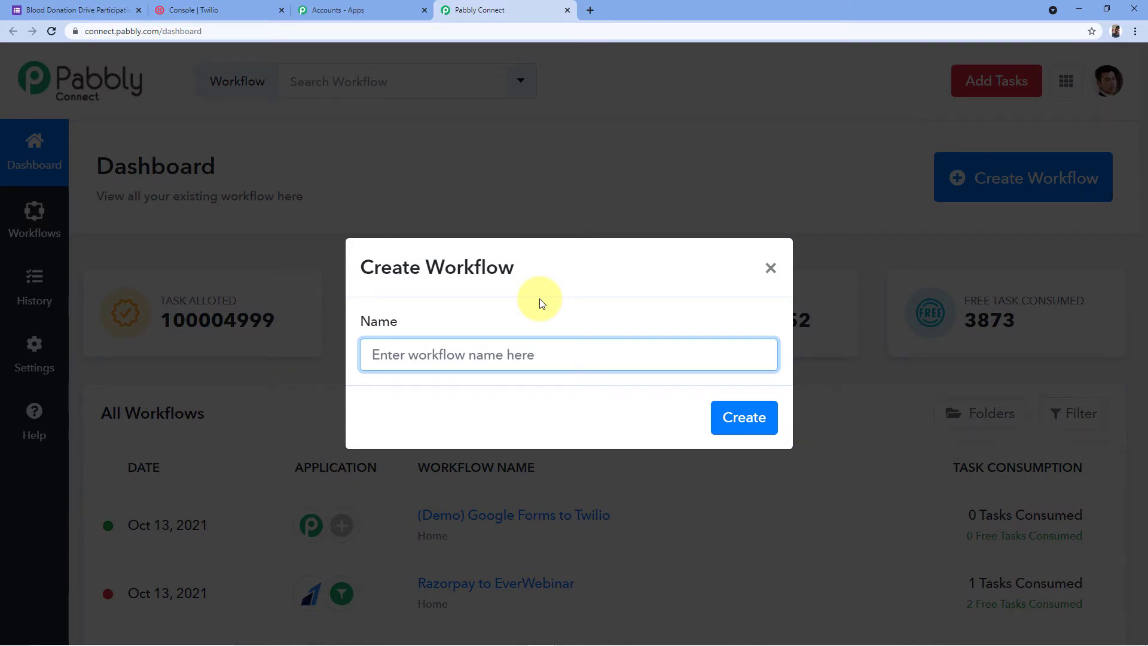
type("Google Forms to Twilio")
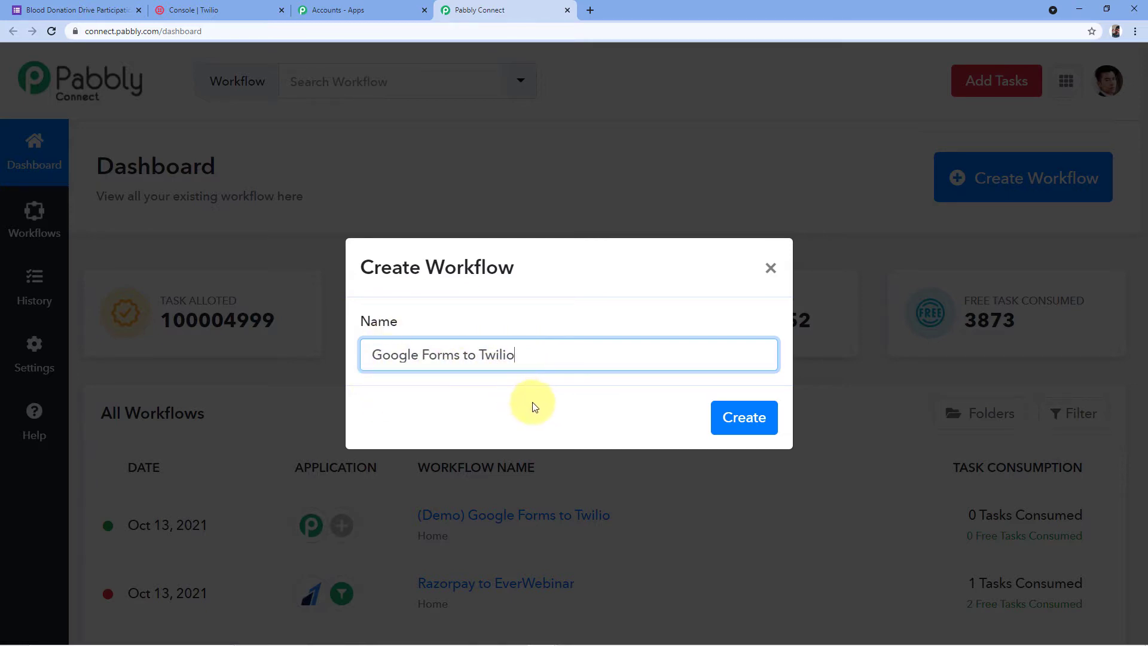
left_click(737, 417)
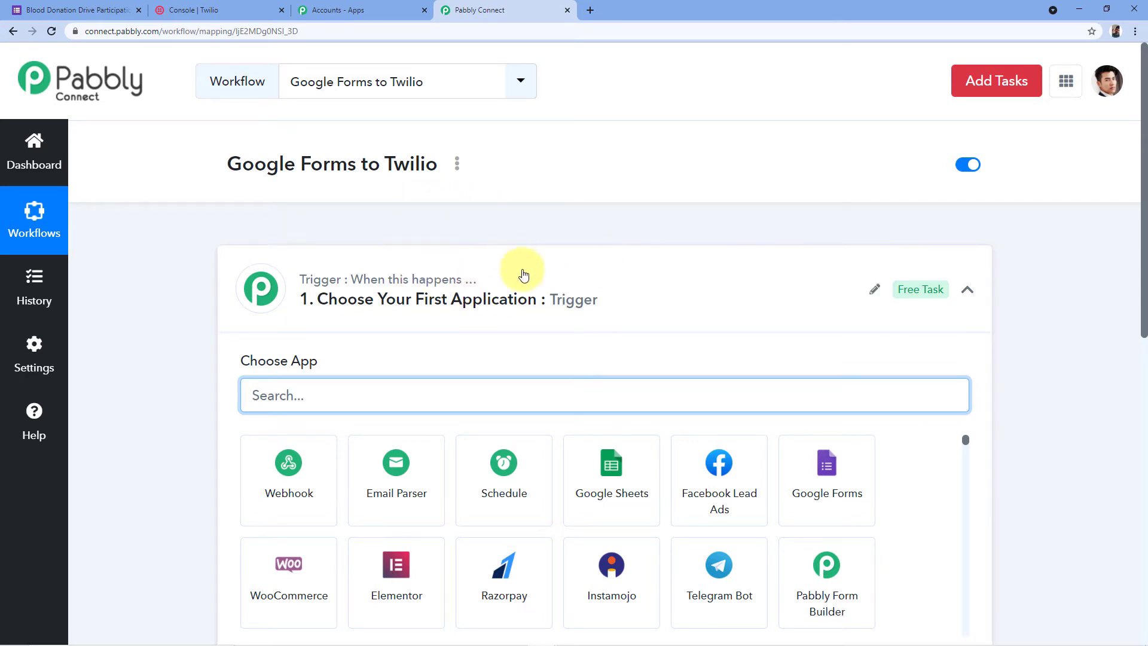
left_click(635, 283)
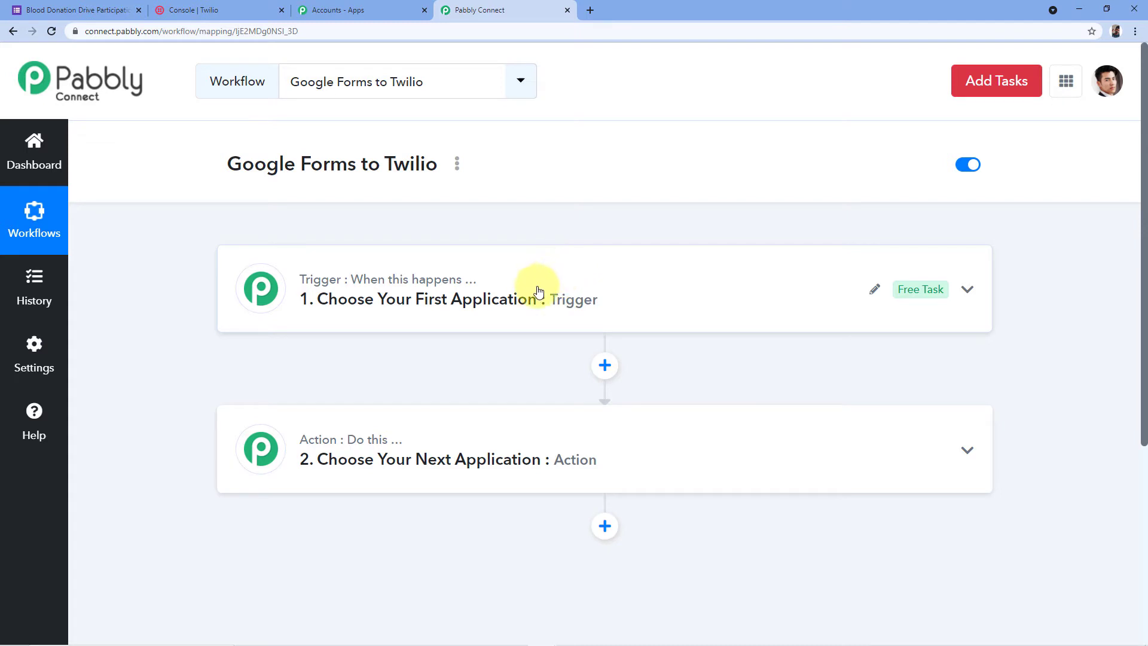
Choose Google Forms as the app for the workflow's trigger.
mouse_move(335, 290)
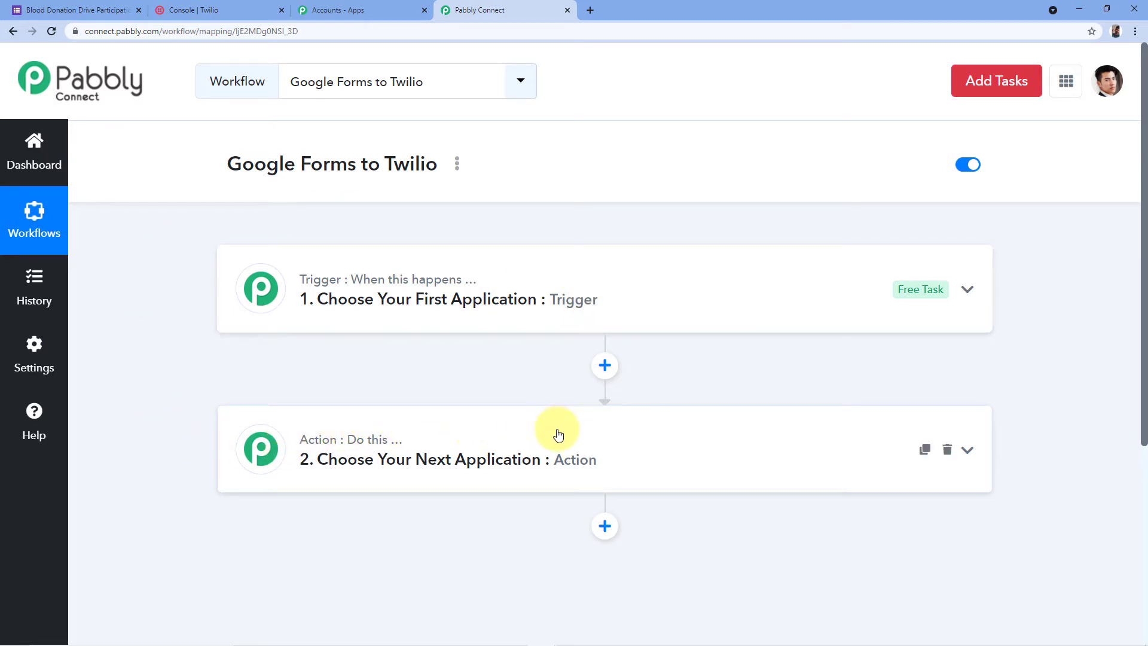
left_click(337, 297)
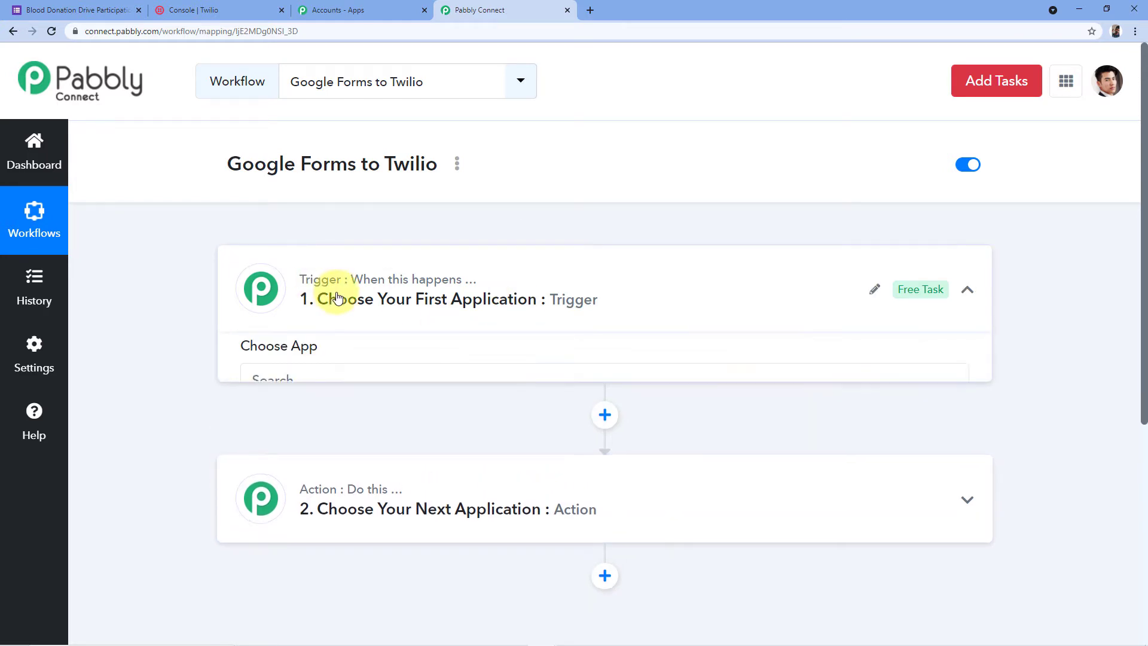
scroll(338, 298, "down", 1)
left_click(281, 335)
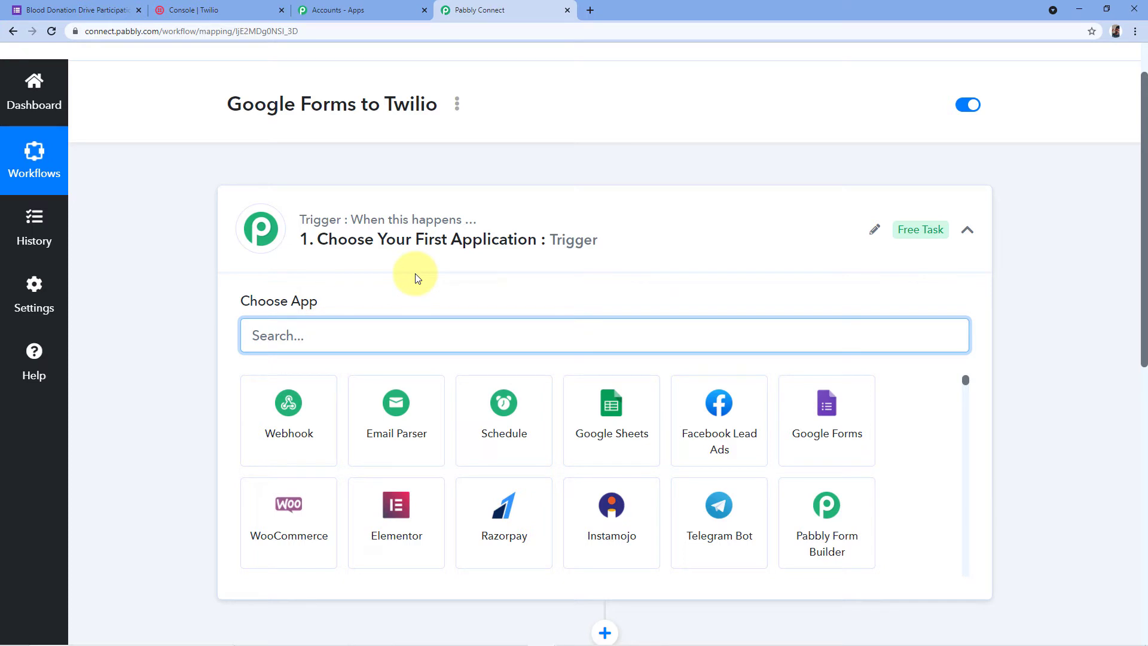
type("Googl")
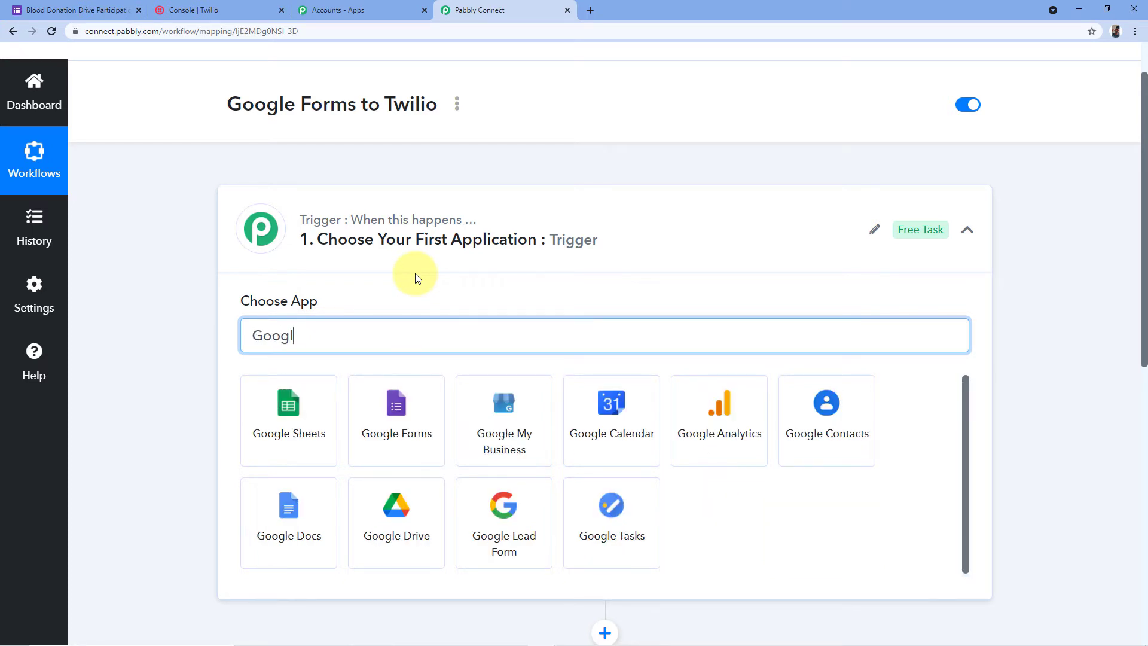
type("e Forms")
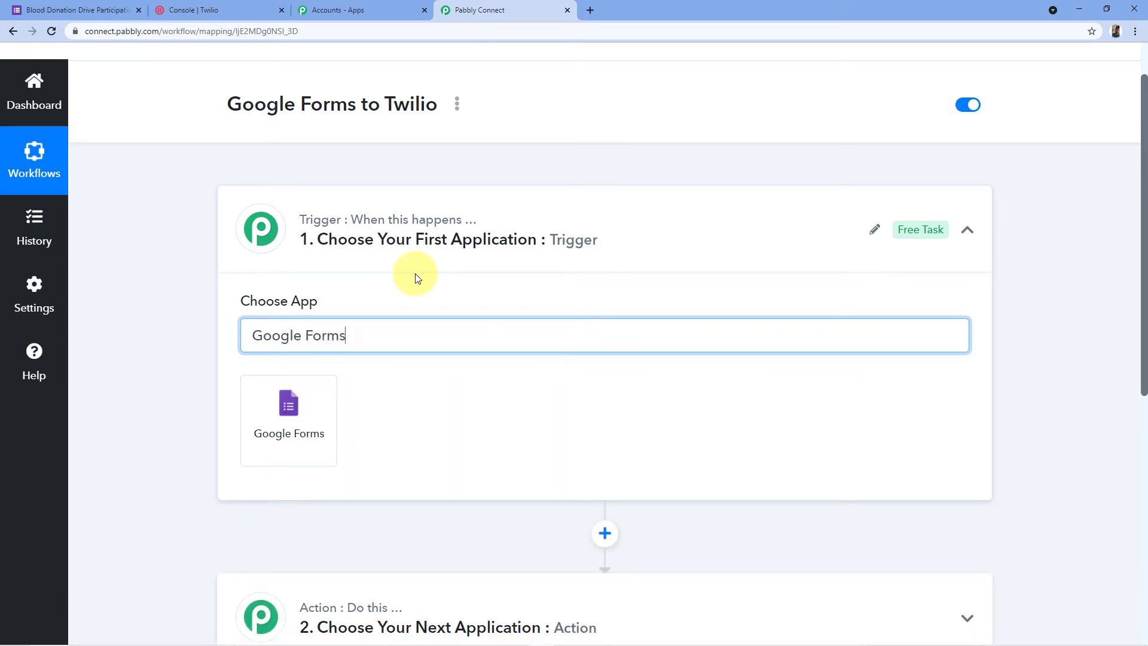
left_click(290, 409)
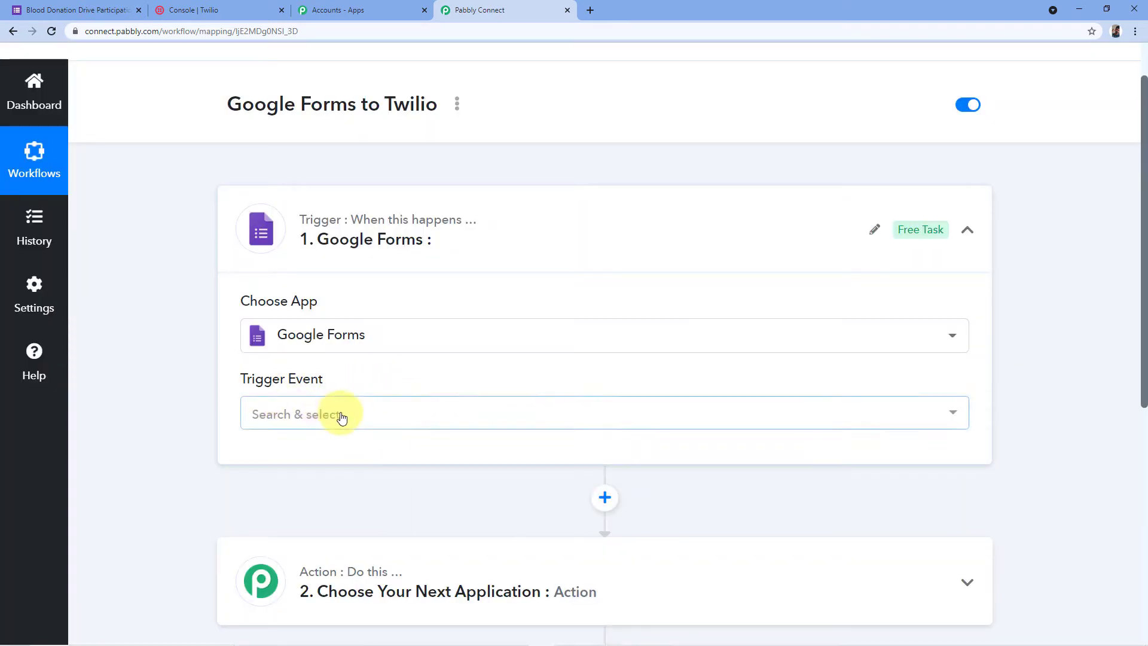
Set the trigger event to New Response in Spreadsheet and read the webhook setup instructions.
left_click(344, 415)
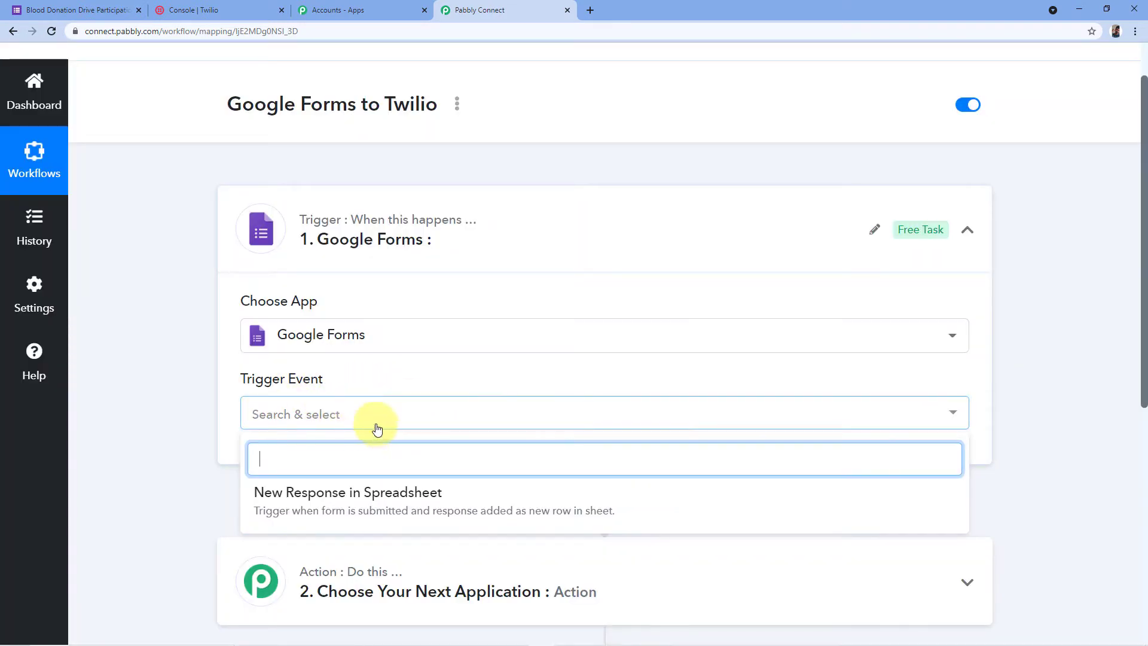
left_click(311, 496)
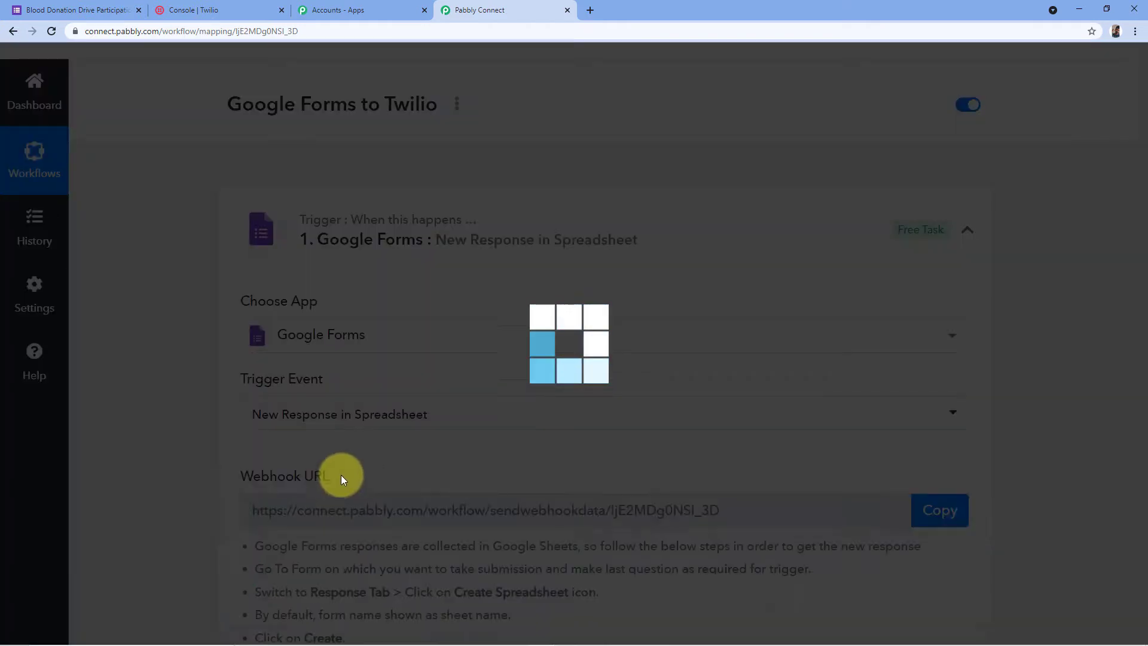
scroll(366, 454, "down", 2)
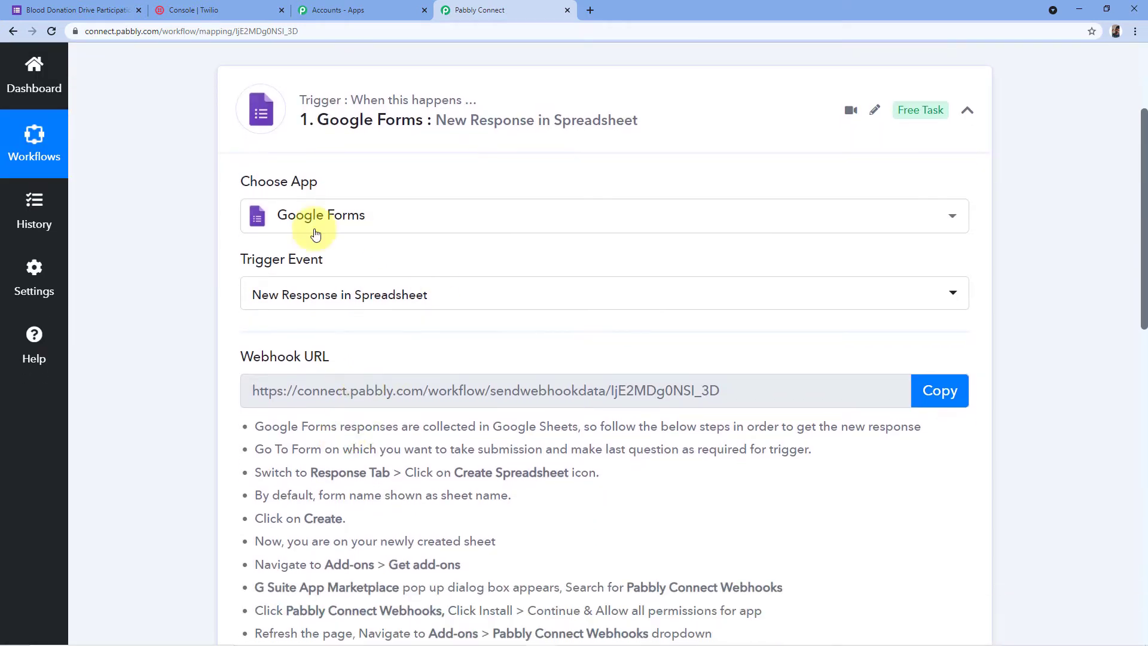
scroll(317, 266, "down", 1)
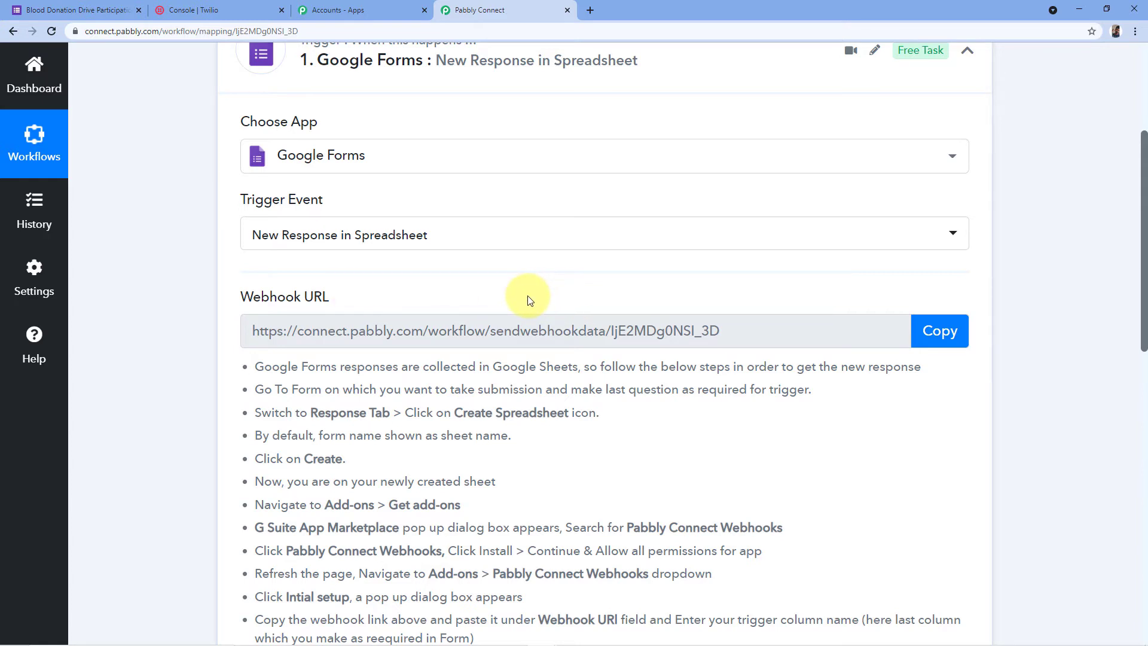
scroll(513, 300, "down", 1)
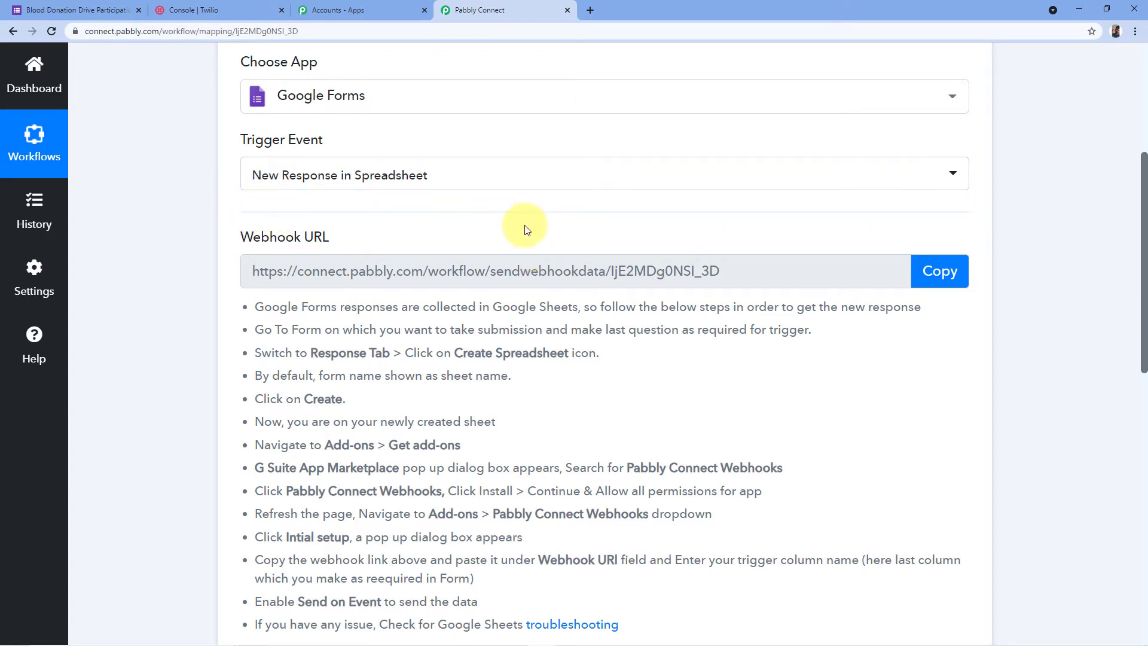
Switch to the Blood Donation Drive Participation Form in Google Forms and review all of its questions.
left_click(82, 10)
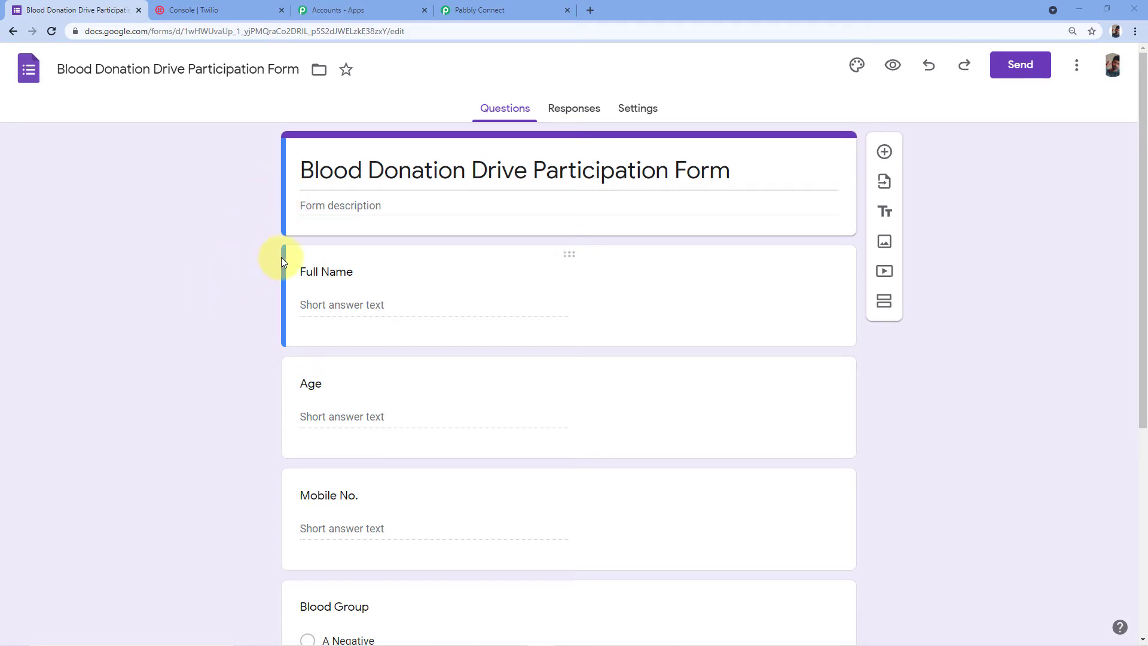
scroll(281, 256, "down", 1)
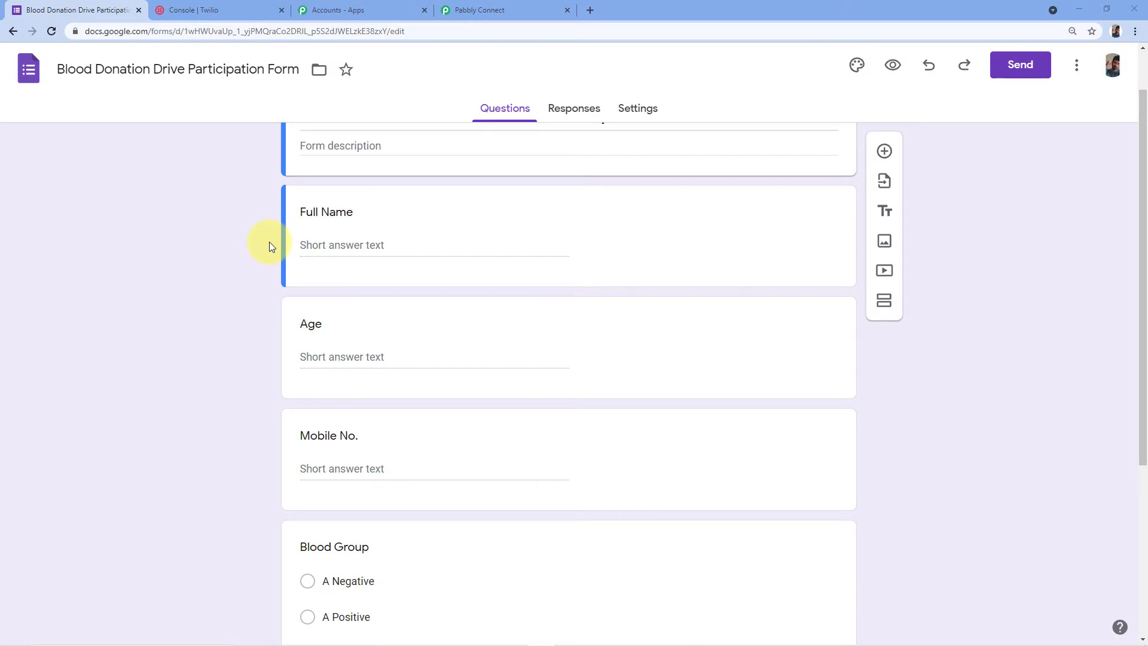
scroll(263, 243, "down", 5)
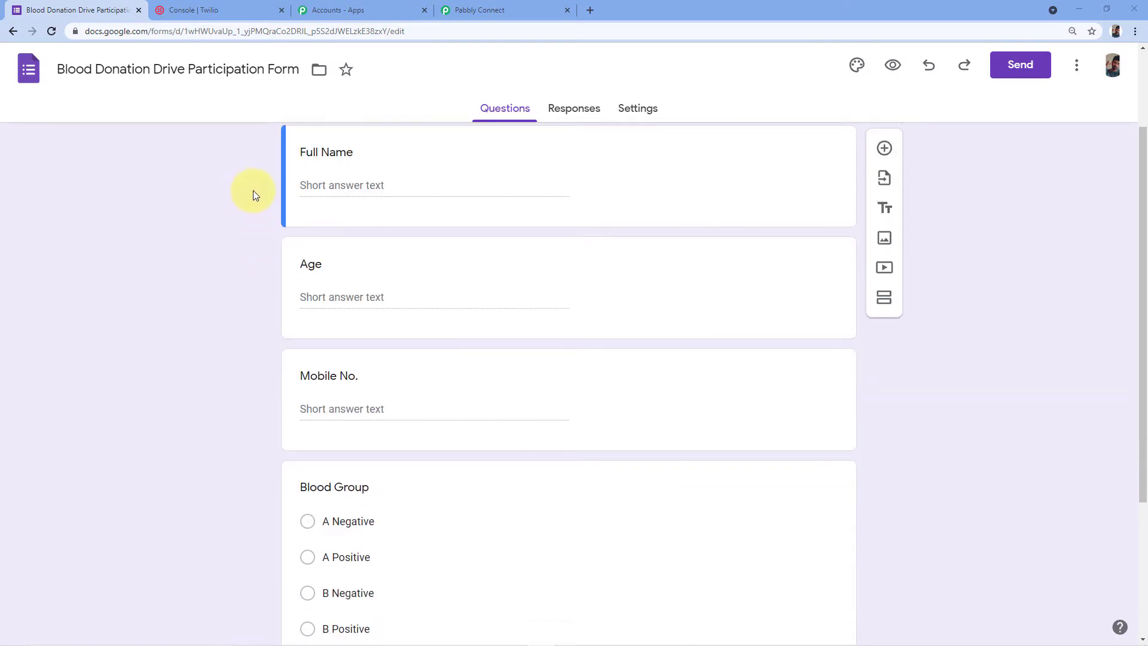
scroll(243, 245, "up", 3)
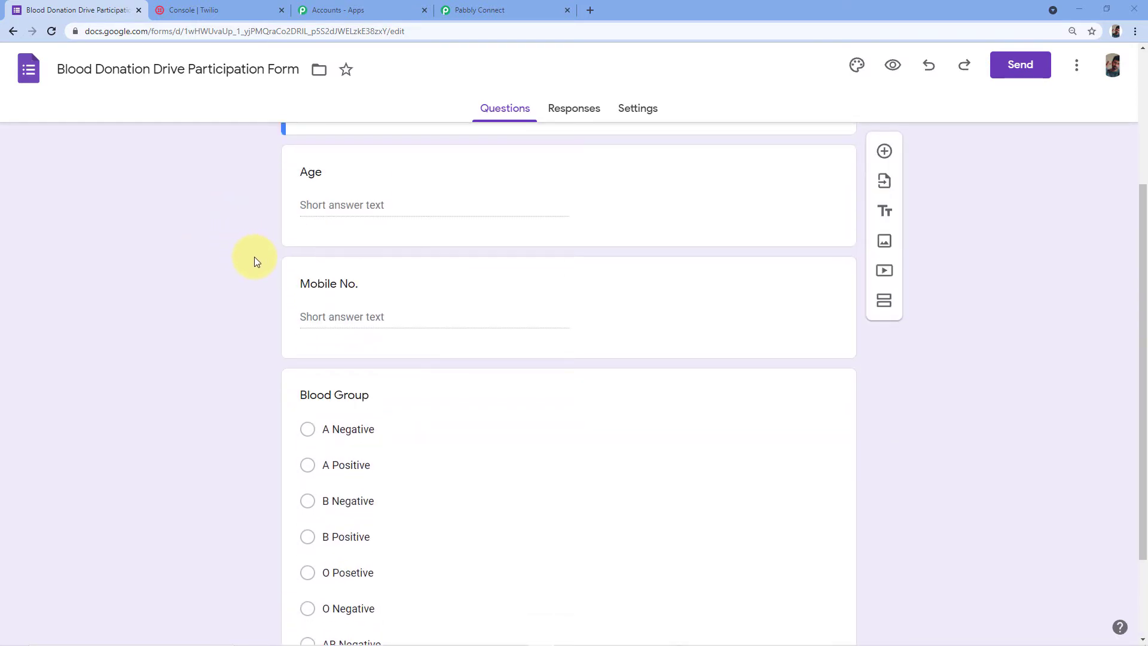
scroll(253, 256, "up", 1)
scroll(254, 262, "up", 1)
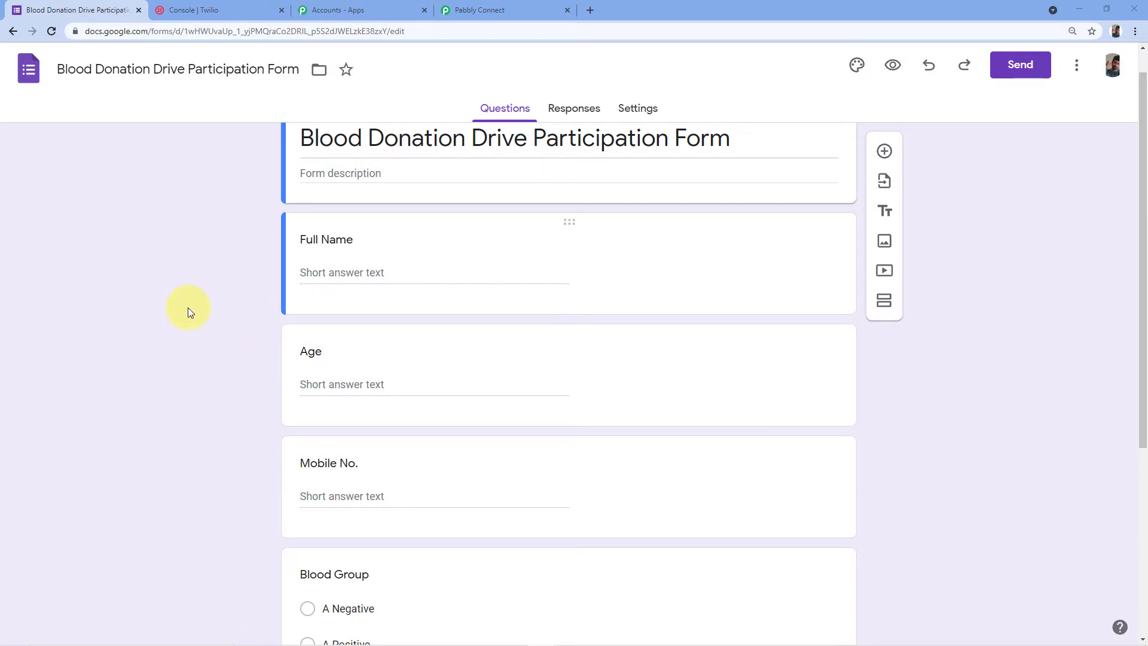
scroll(187, 317, "down", 1)
scroll(179, 311, "up", 1)
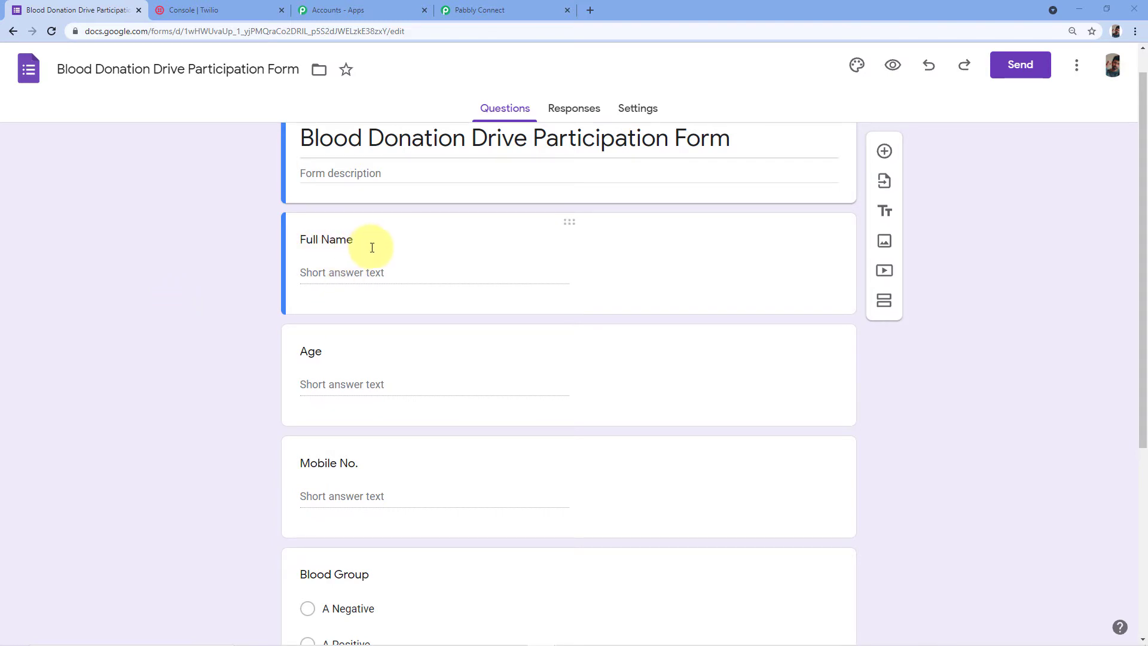
scroll(313, 251, "down", 1)
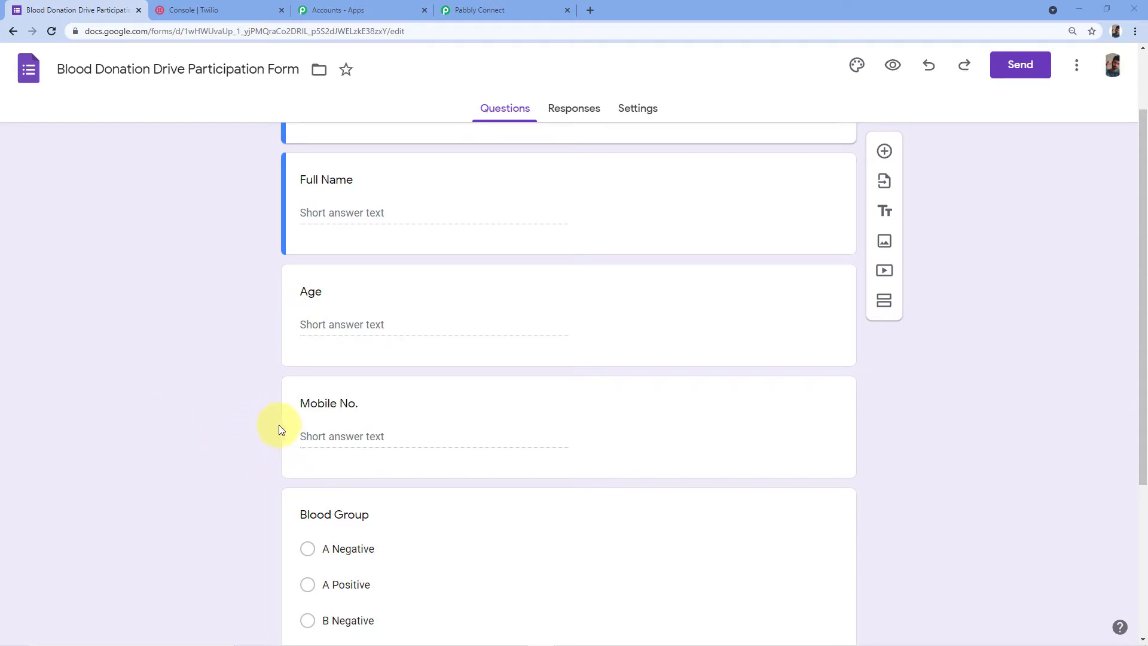
scroll(266, 361, "down", 1)
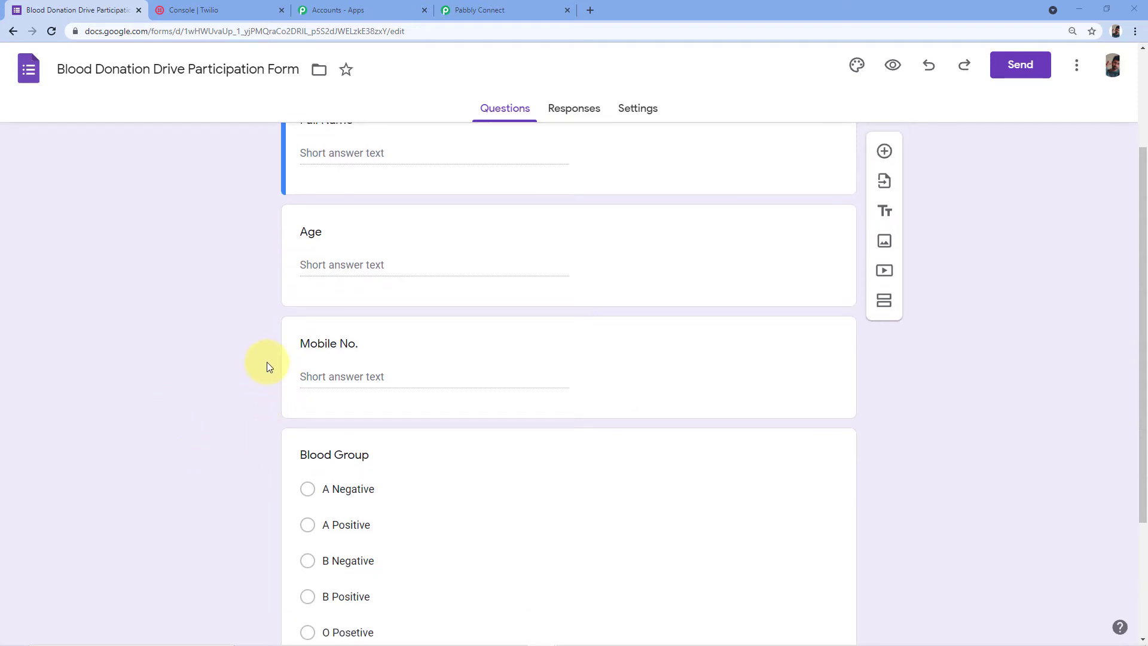
scroll(282, 365, "down", 1)
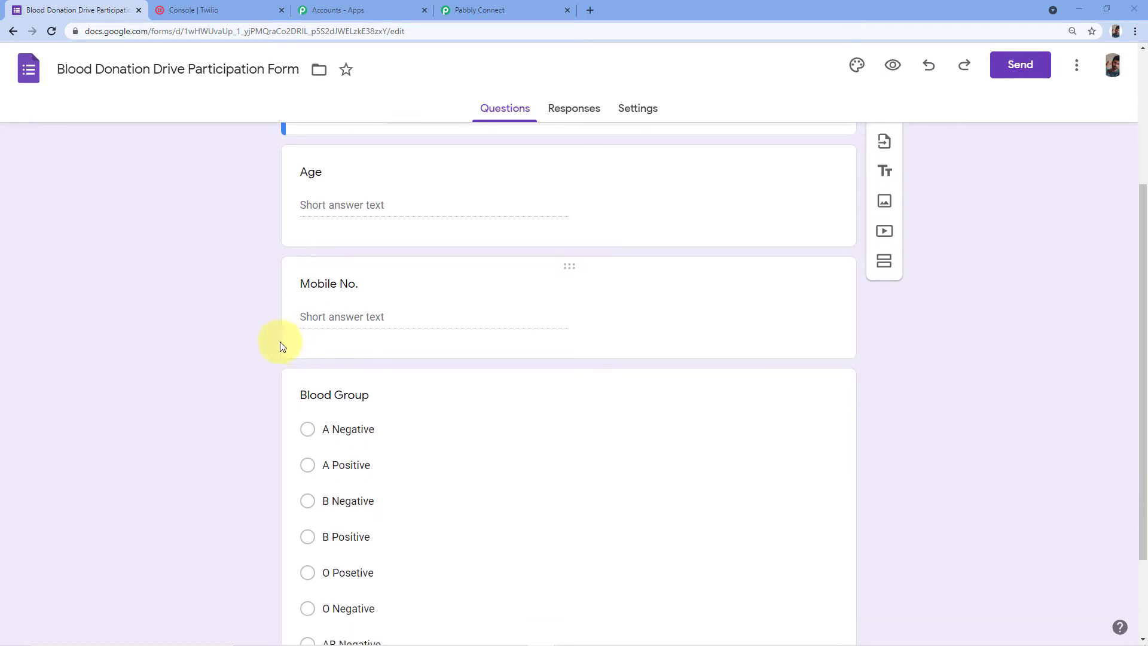
scroll(239, 353, "down", 1)
scroll(299, 335, "down", 1)
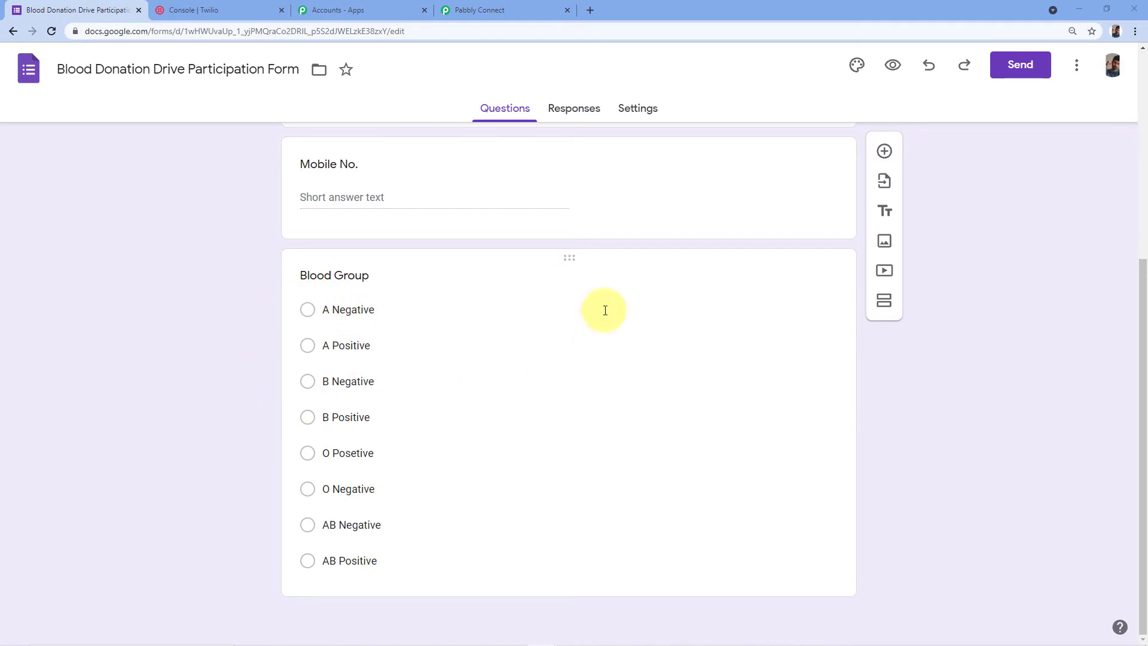
Make the form's last question, Blood Group, a required question.
left_click(642, 279)
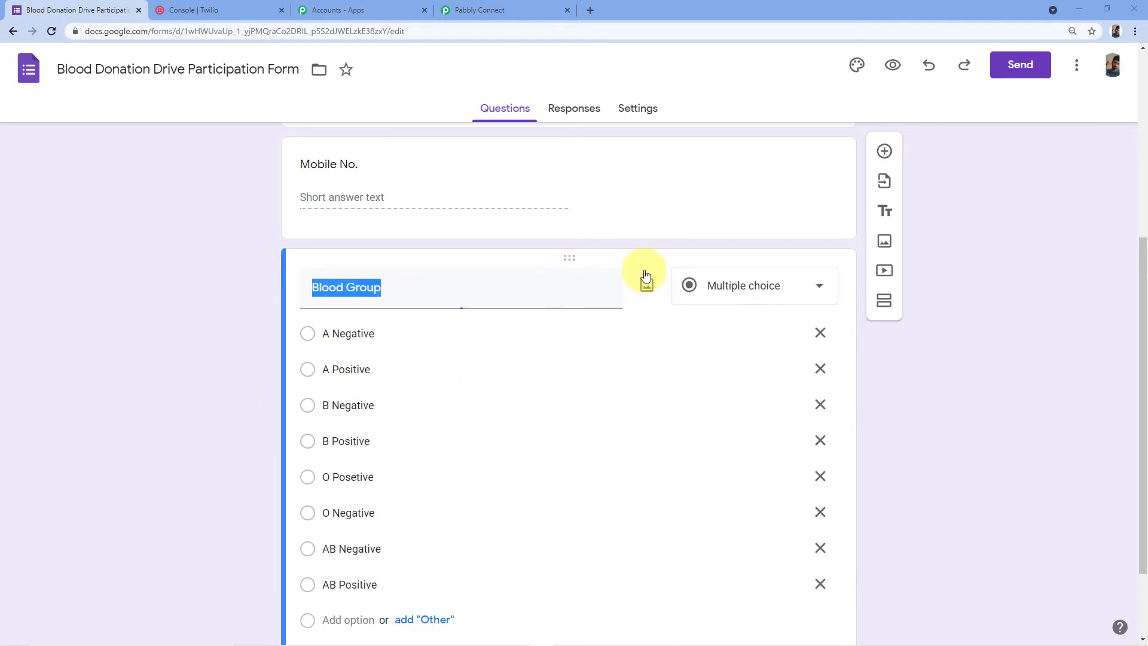
scroll(658, 260, "down", 2)
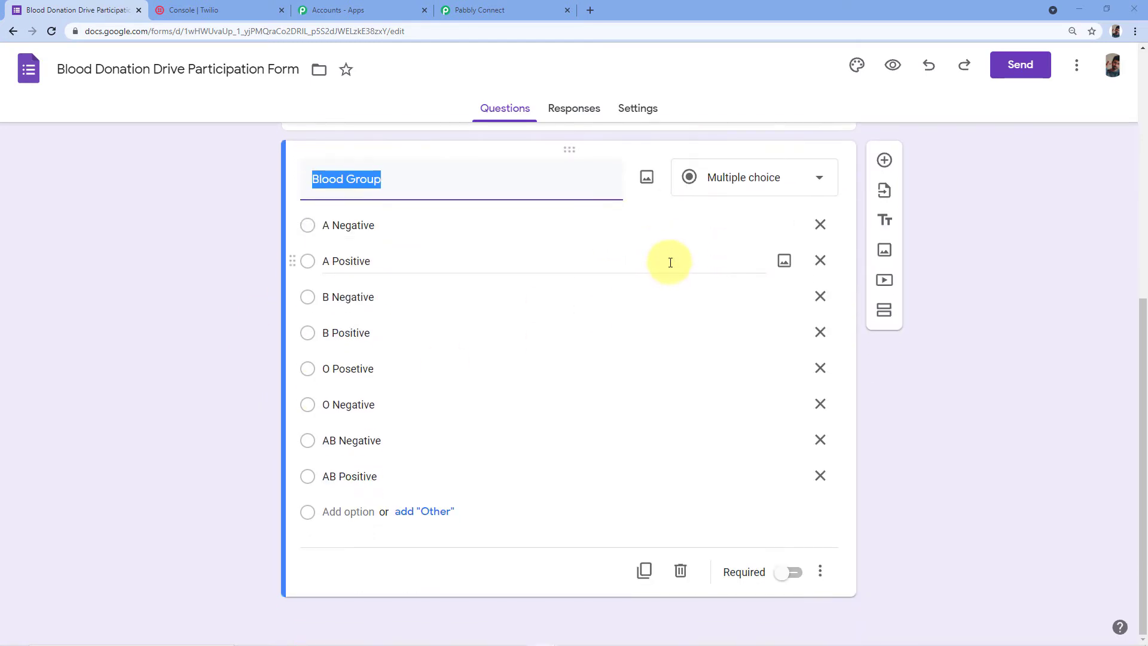
left_click(782, 578)
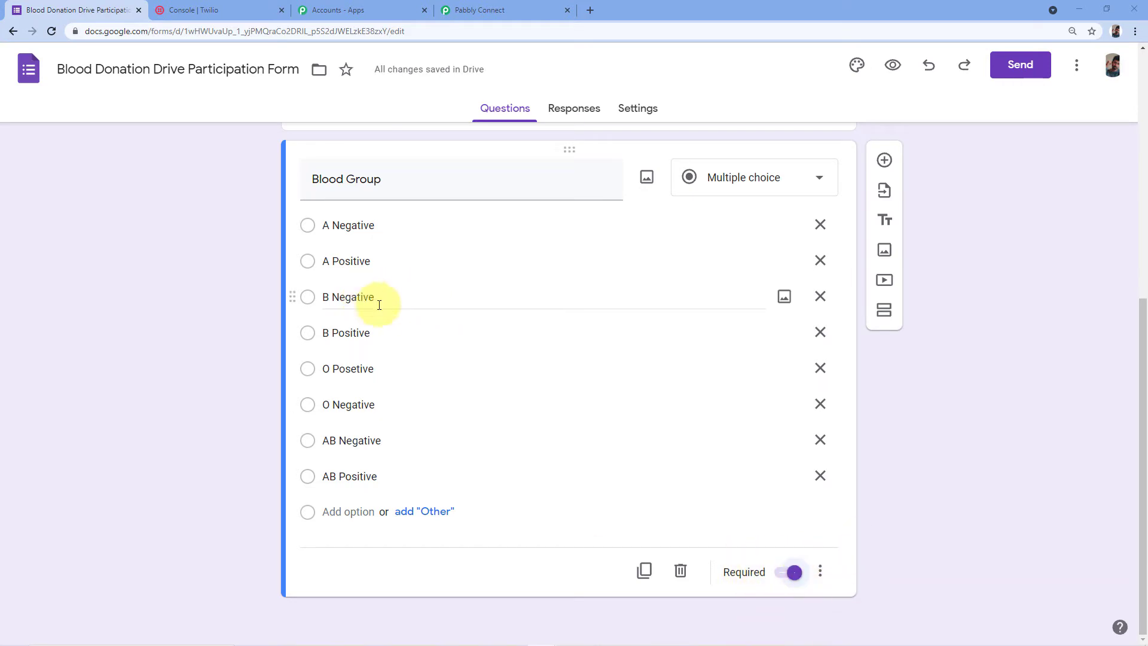
Open the responses view of the Blood Donation Drive Participation Form.
scroll(487, 146, "up", 7)
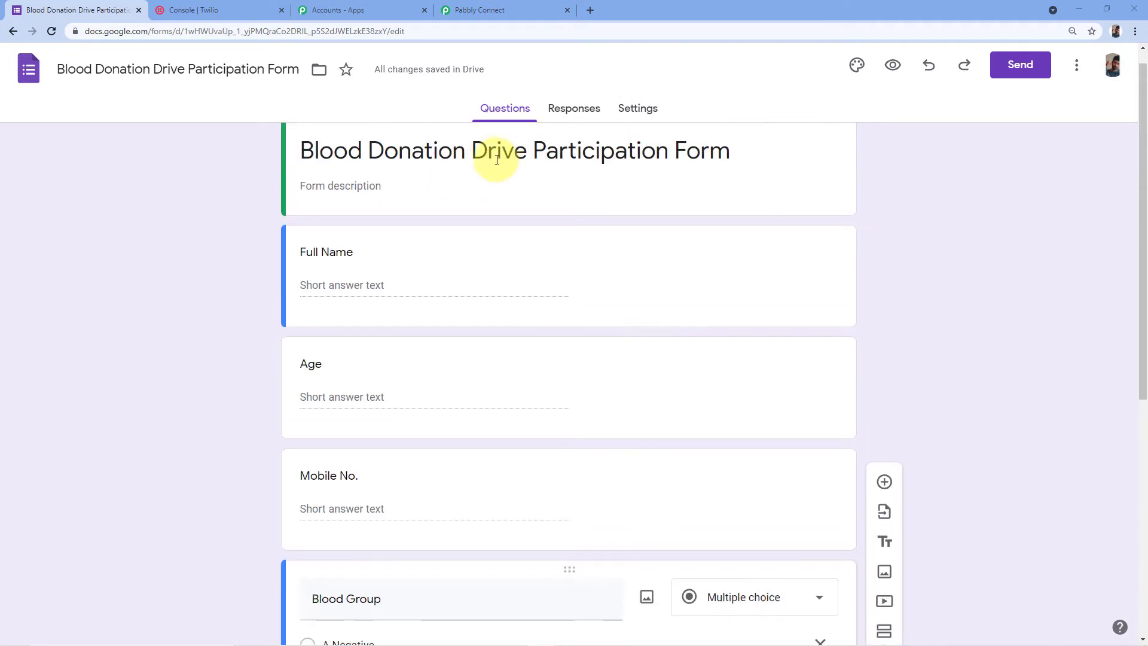
scroll(499, 146, "up", 1)
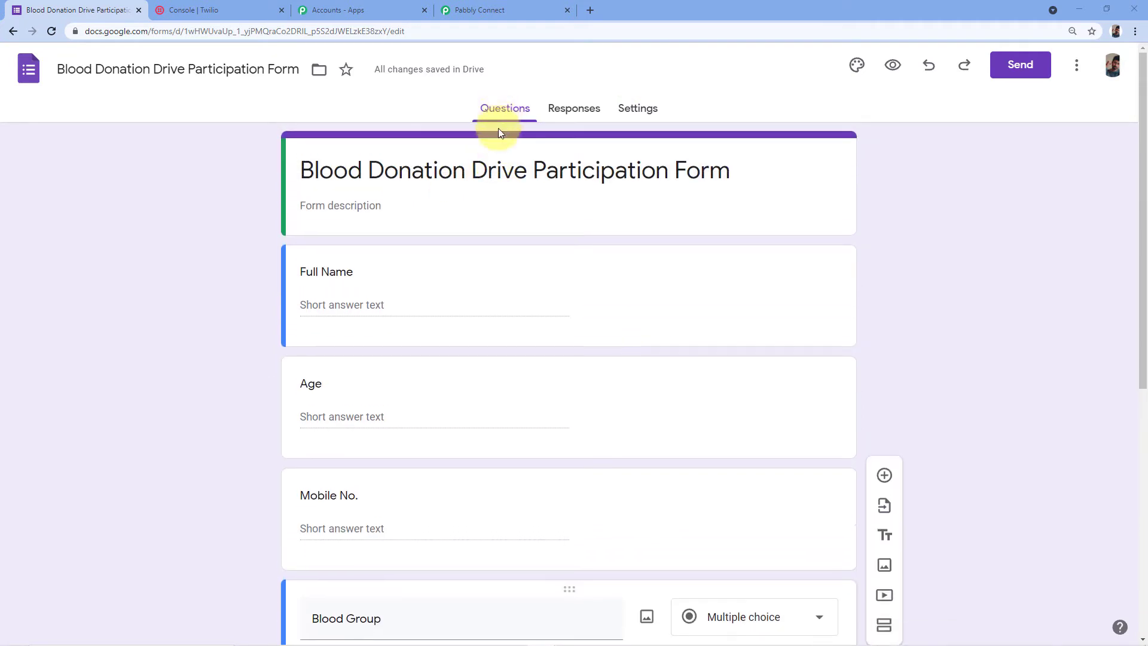
left_click(577, 112)
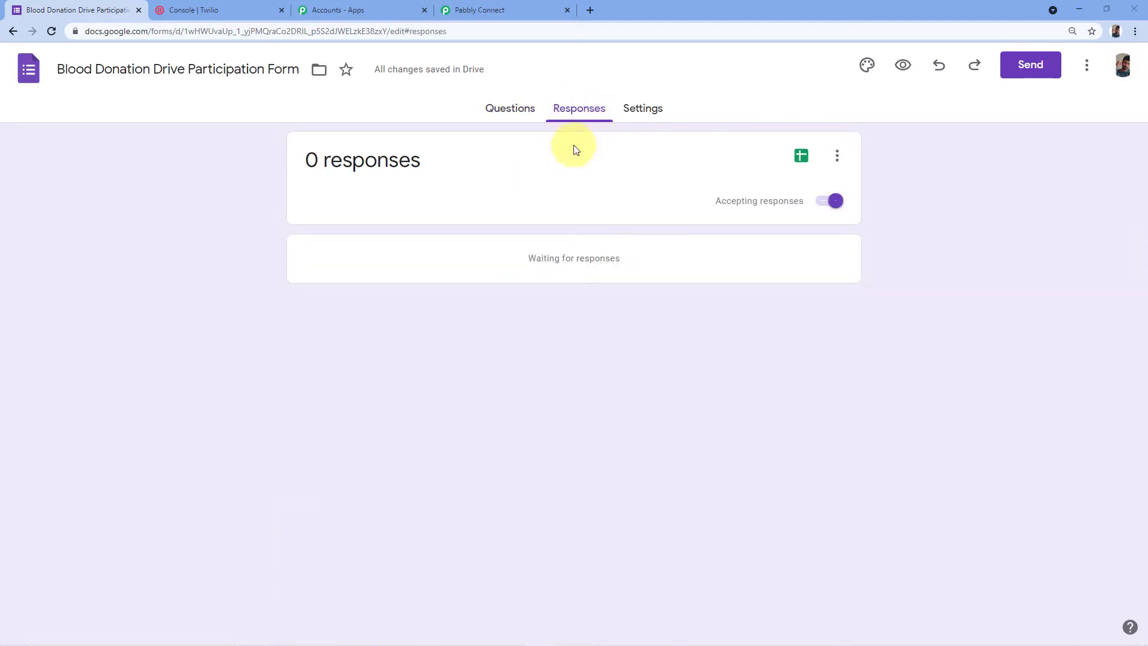
Create a new spreadsheet as the form's response destination, and return to the form's questions.
left_click(802, 159)
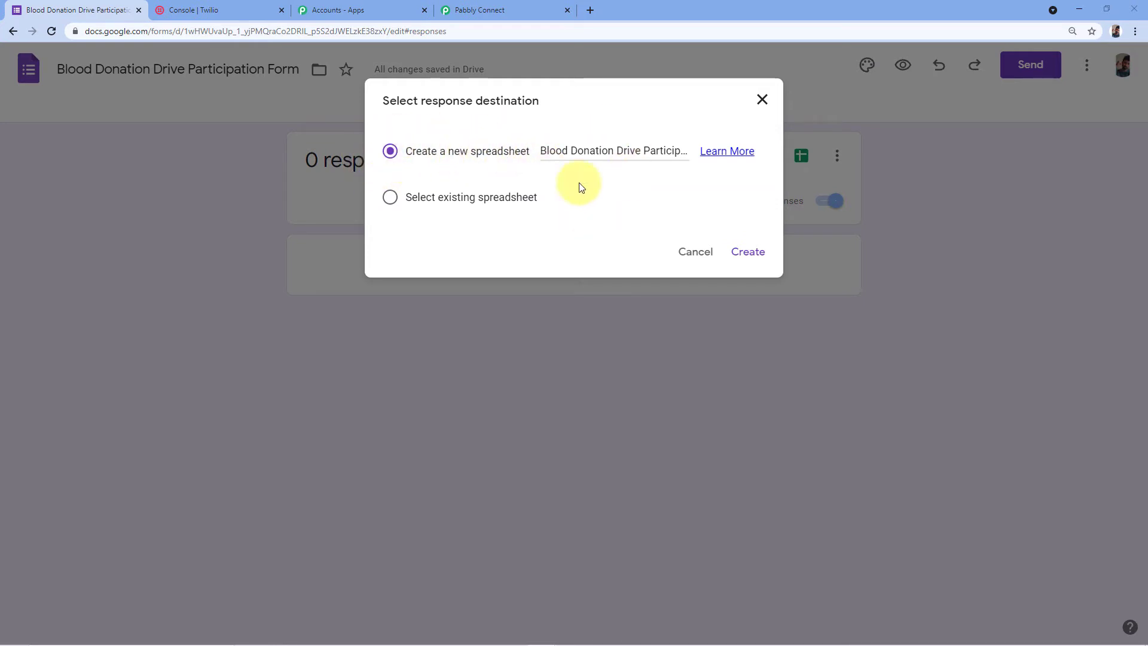
left_click(748, 252)
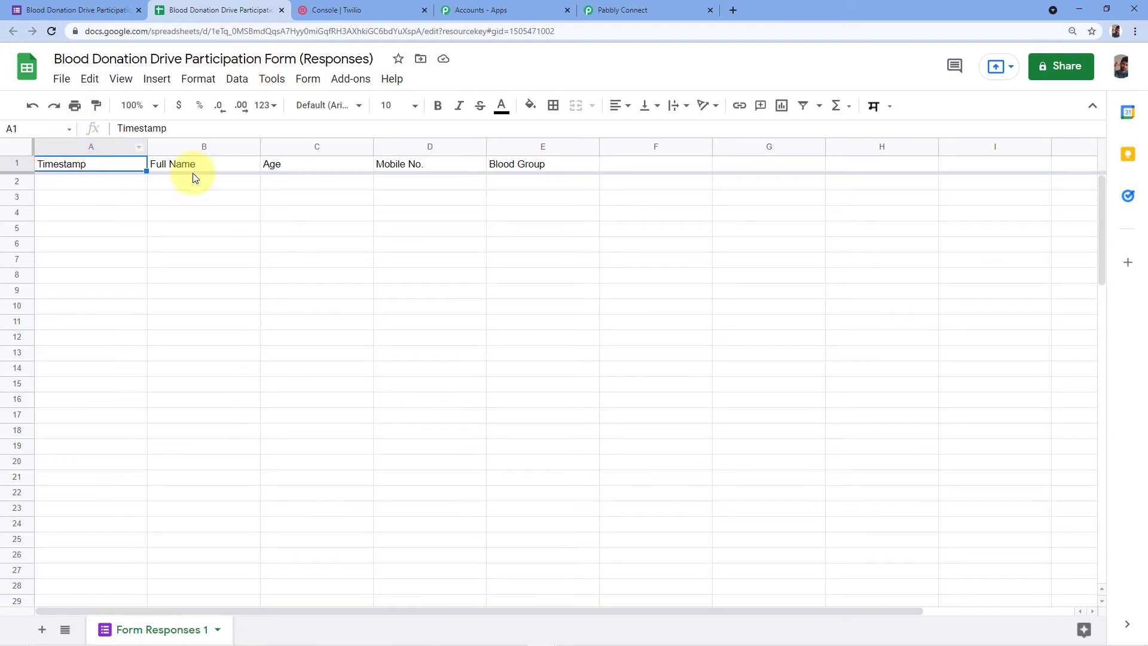
left_click(80, 10)
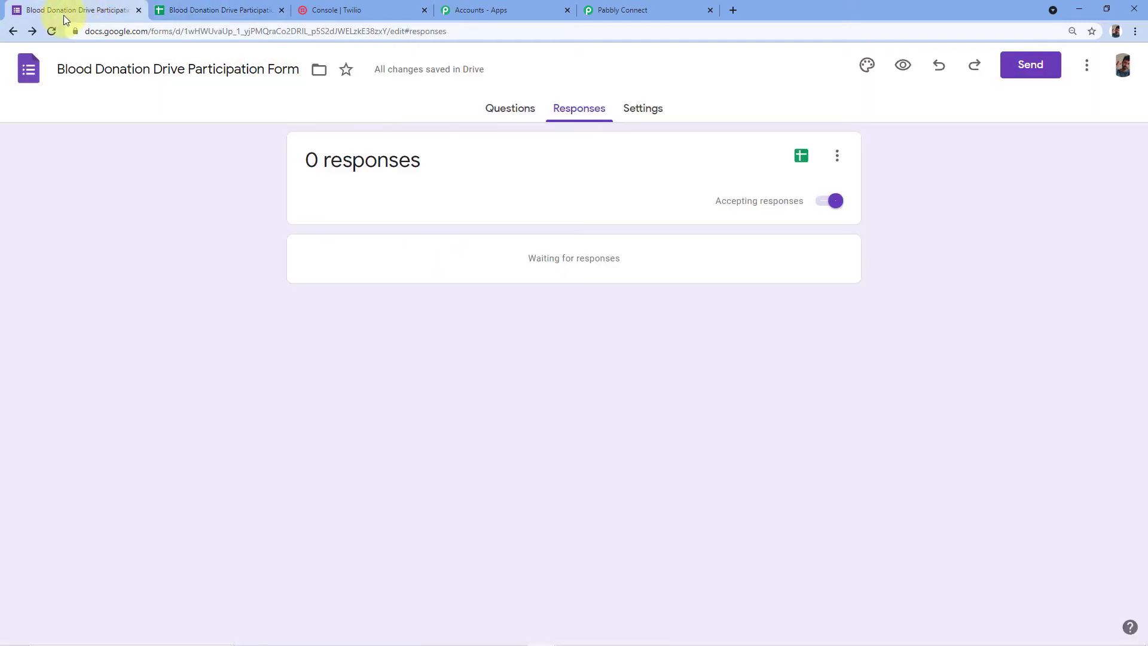
left_click(509, 110)
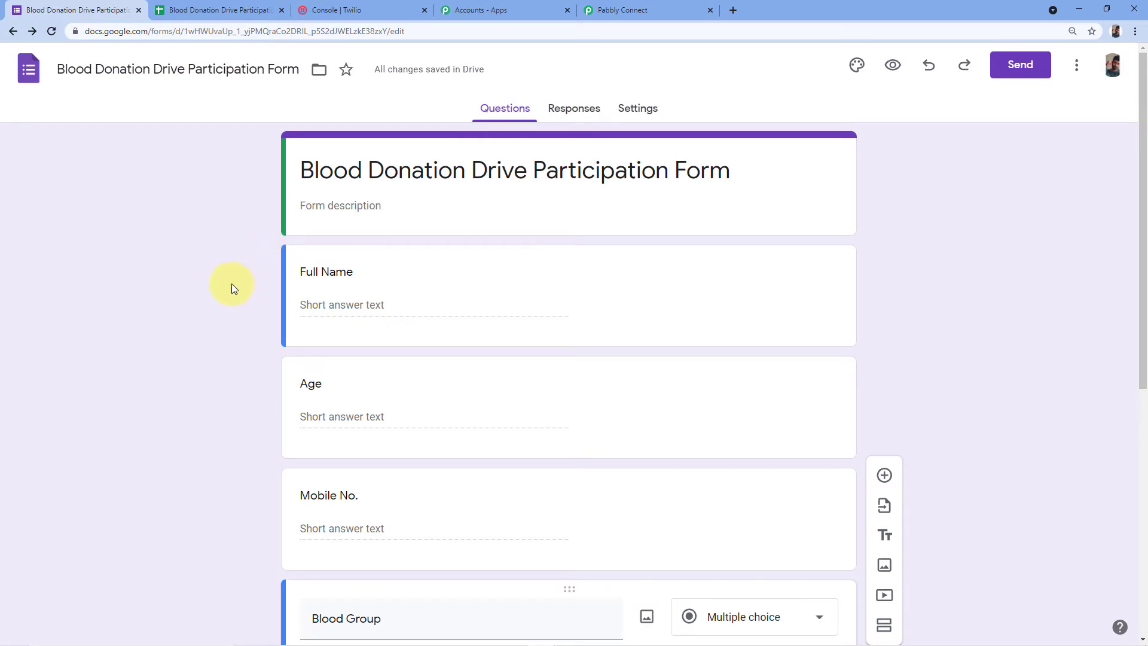
Make the header row of the responses spreadsheet bold.
left_click(218, 11)
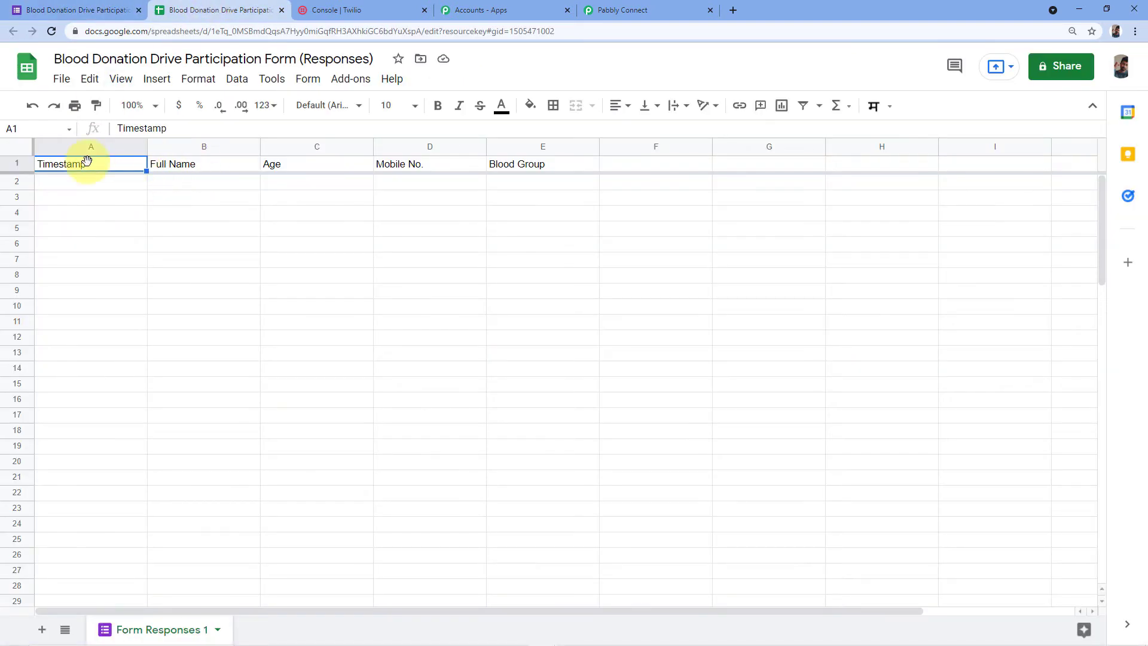
left_click(16, 165)
key("ctrl+b")
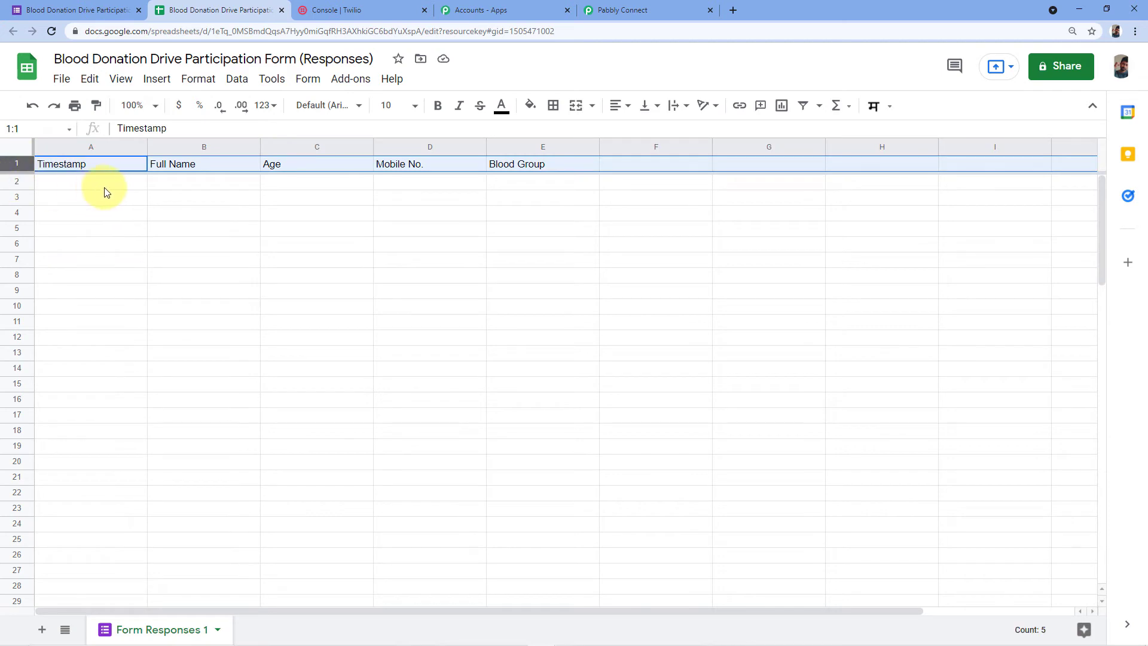
Center all cells of the responses sheet horizontally and vertically, set their text wrapping, and enlarge the page view.
left_click(16, 147)
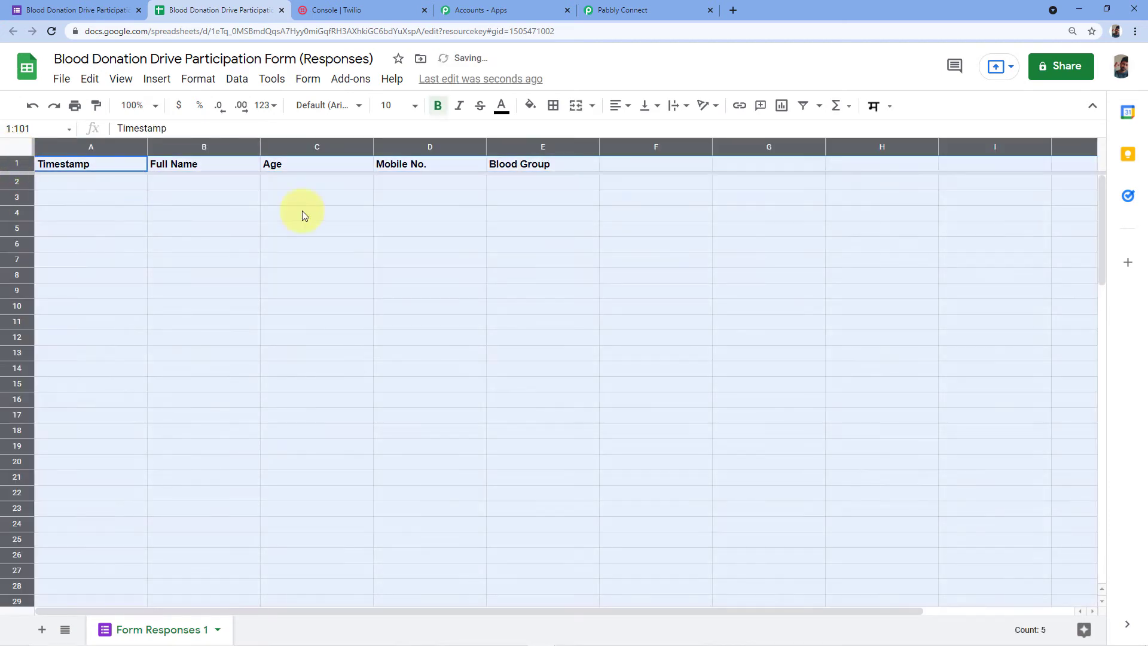
left_click(626, 111)
left_click(635, 130)
left_click(651, 106)
left_click(661, 131)
left_click(679, 106)
left_click(686, 133)
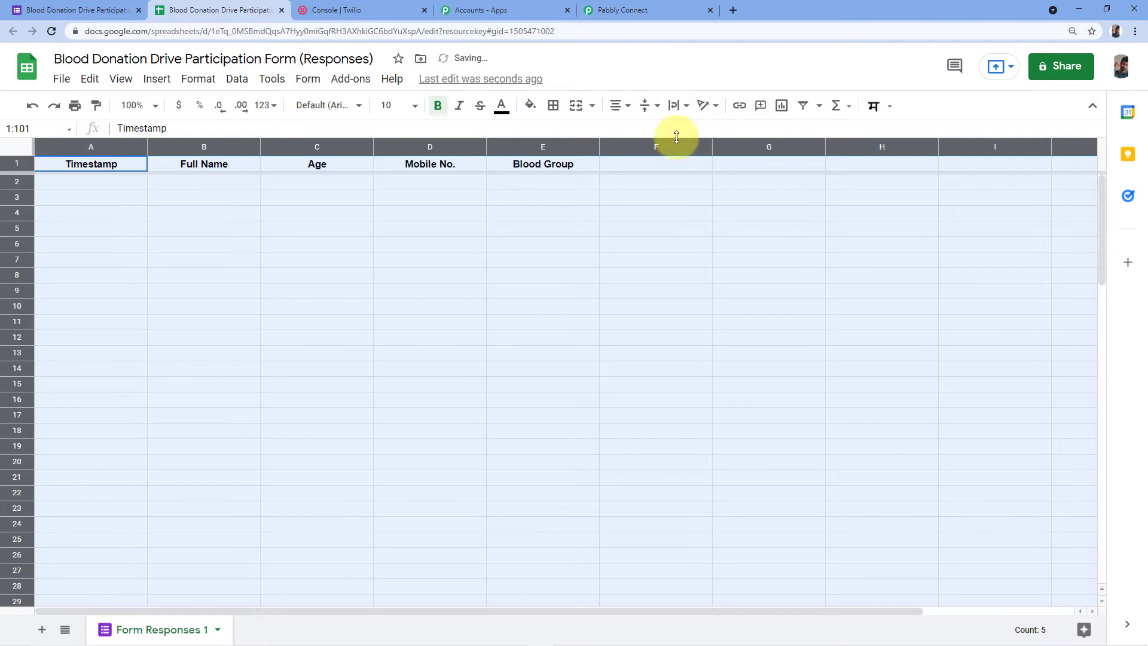
left_click(379, 216)
key("ctrl+plus")
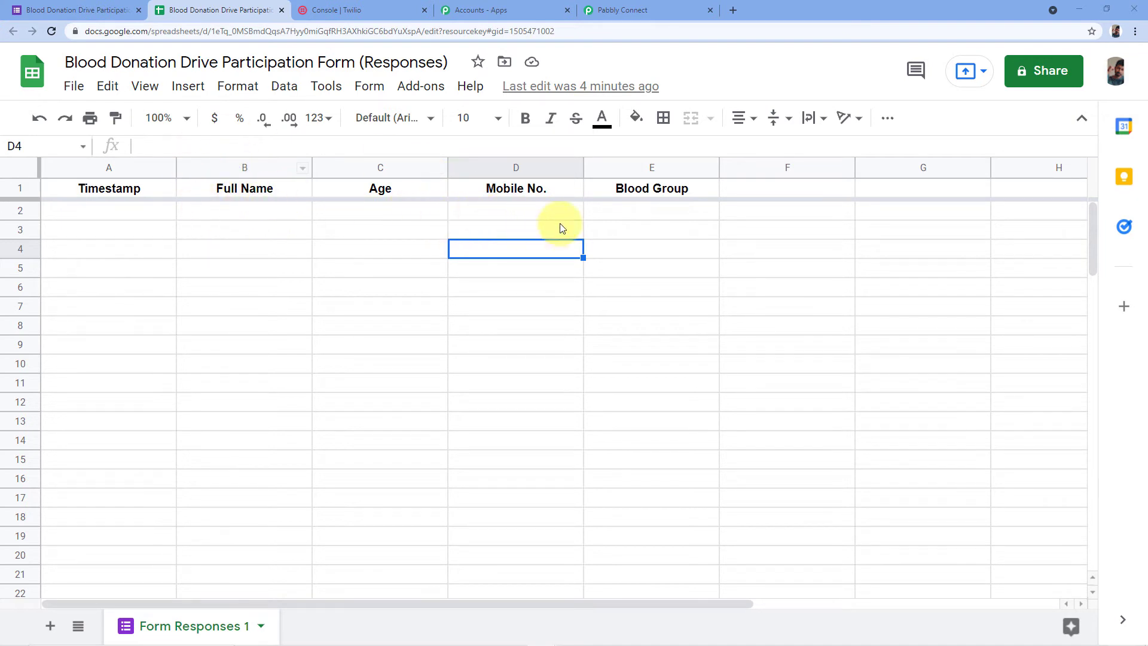
Review the form's questions from Full Name through Blood Group against the spreadsheet's columns.
left_click(54, 11)
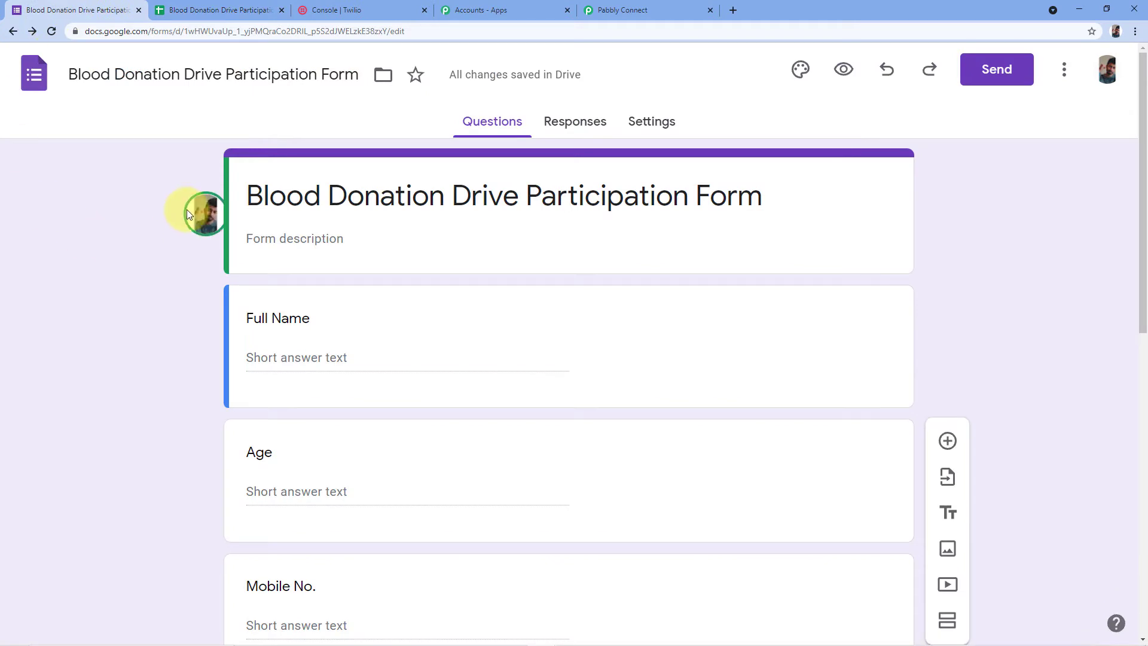
scroll(186, 209, "down", 1)
scroll(168, 239, "down", 3)
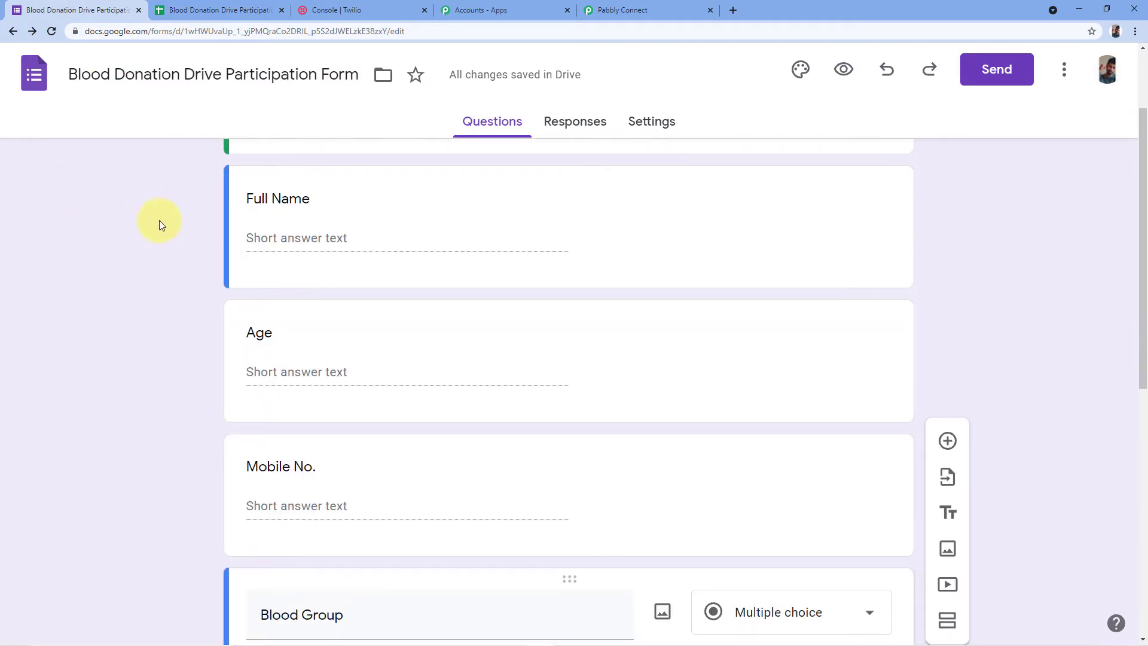
scroll(166, 260, "down", 2)
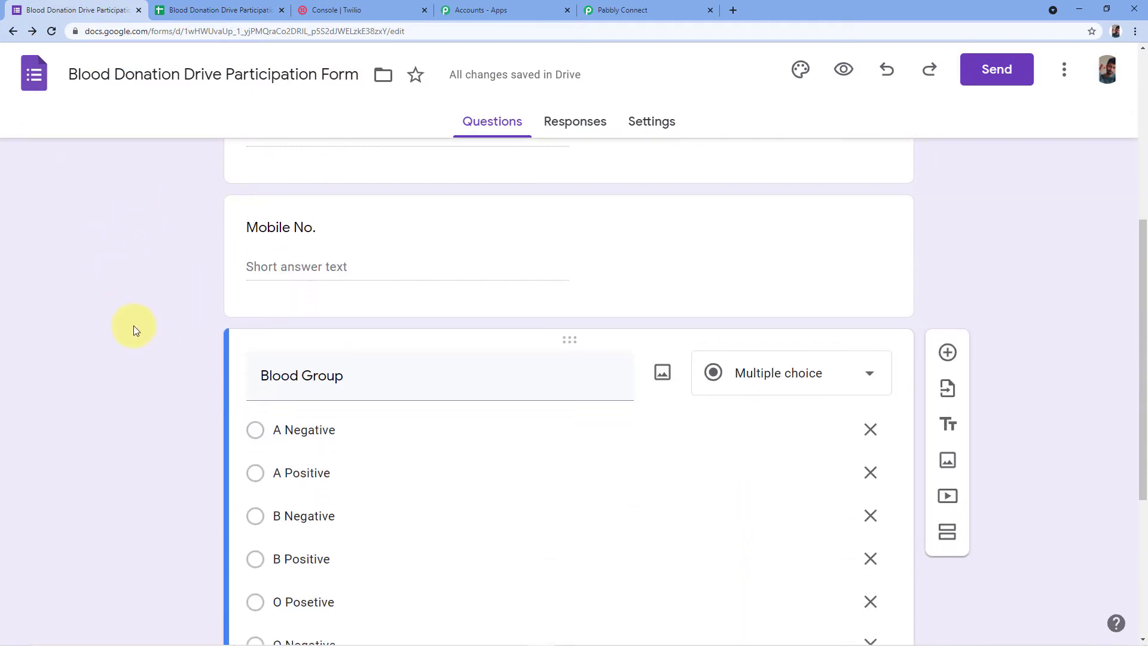
From the responses spreadsheet, look up the Pabbly Connect Webhooks add-on in the Google Workspace Marketplace, and reload the sheet.
left_click(231, 10)
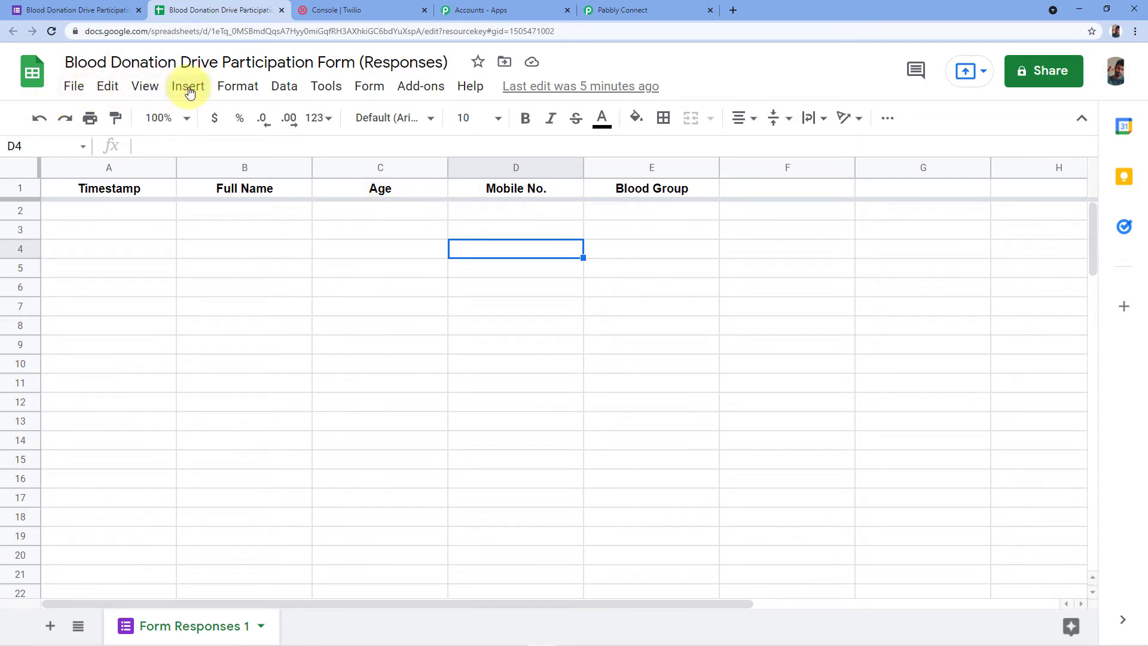
left_click(427, 90)
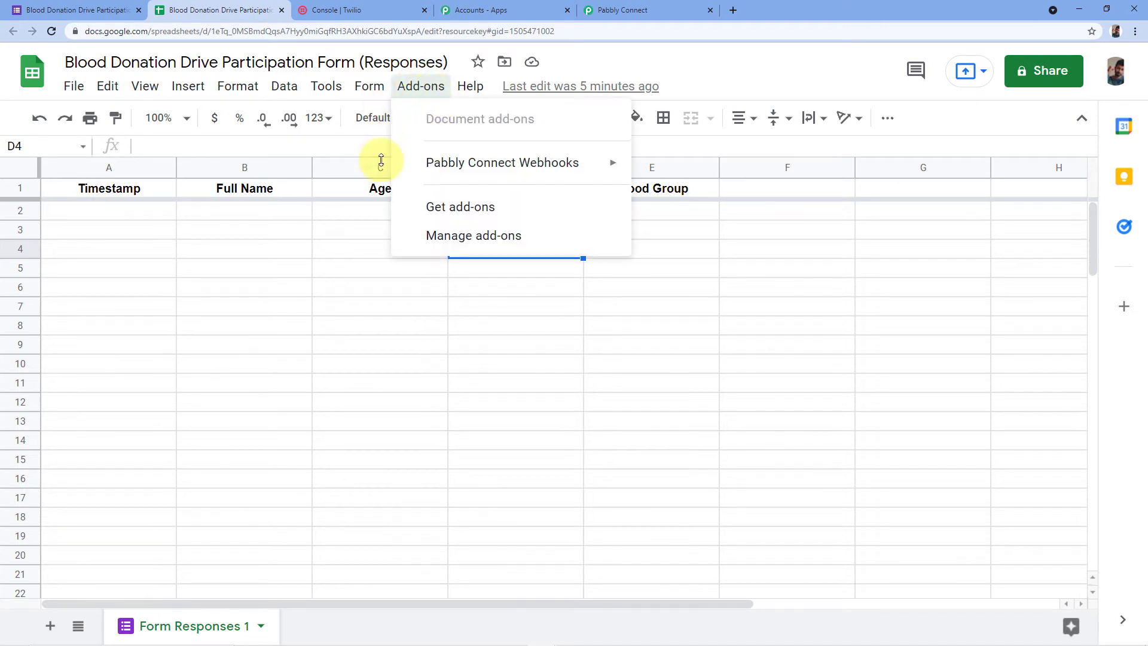
left_click(430, 210)
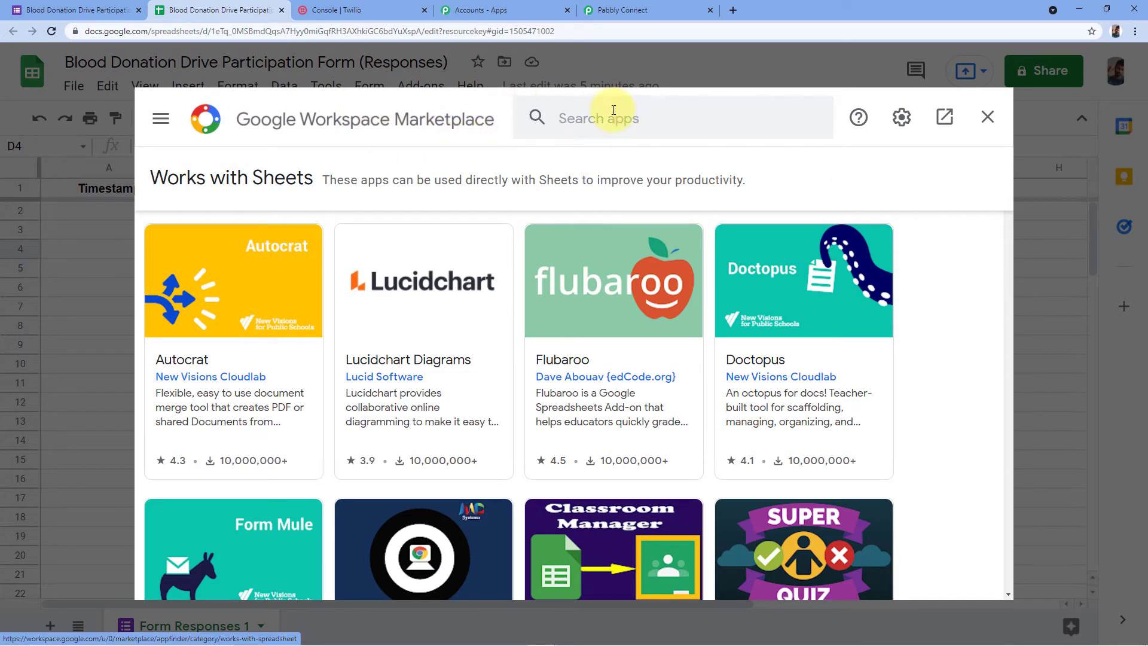
left_click(582, 117)
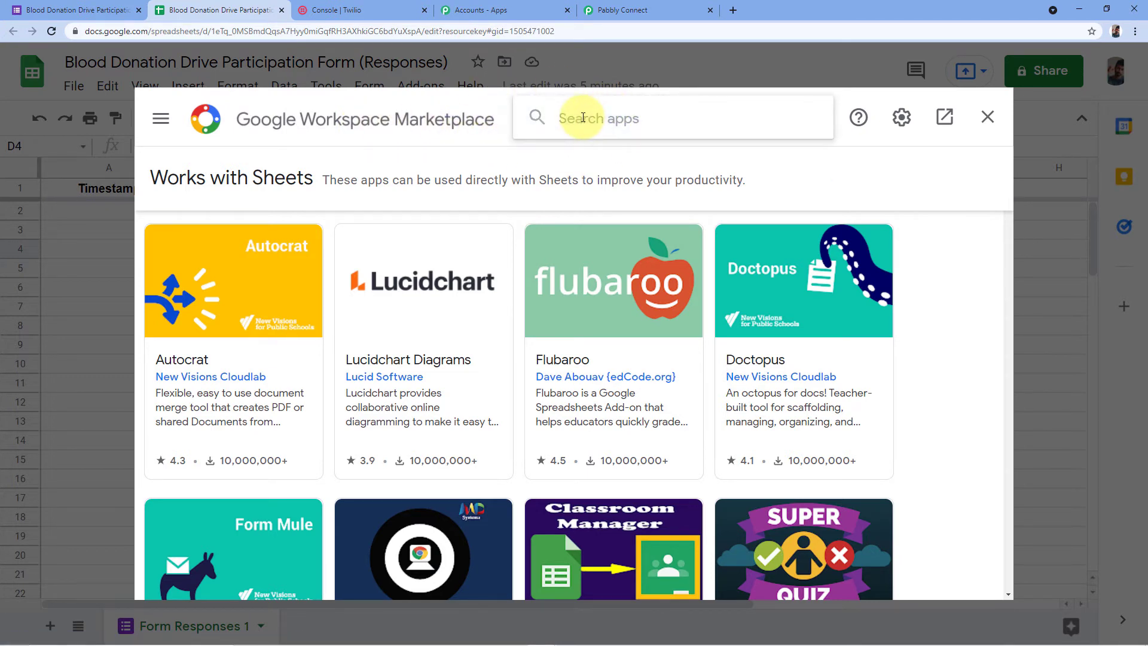
type("Pabbly")
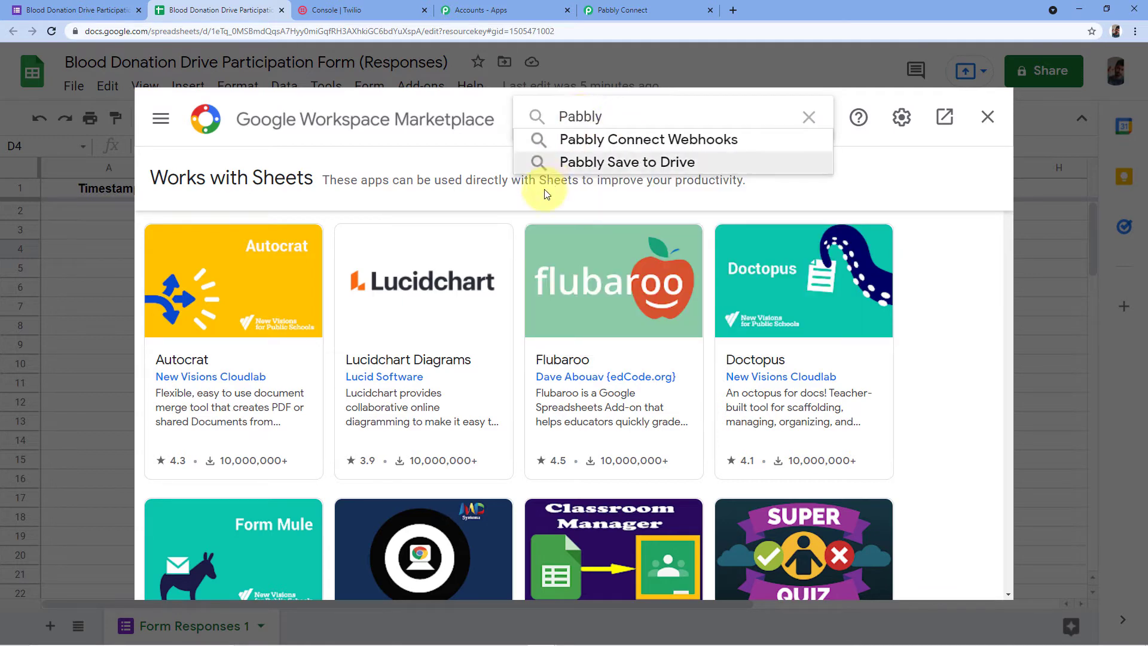
left_click(613, 139)
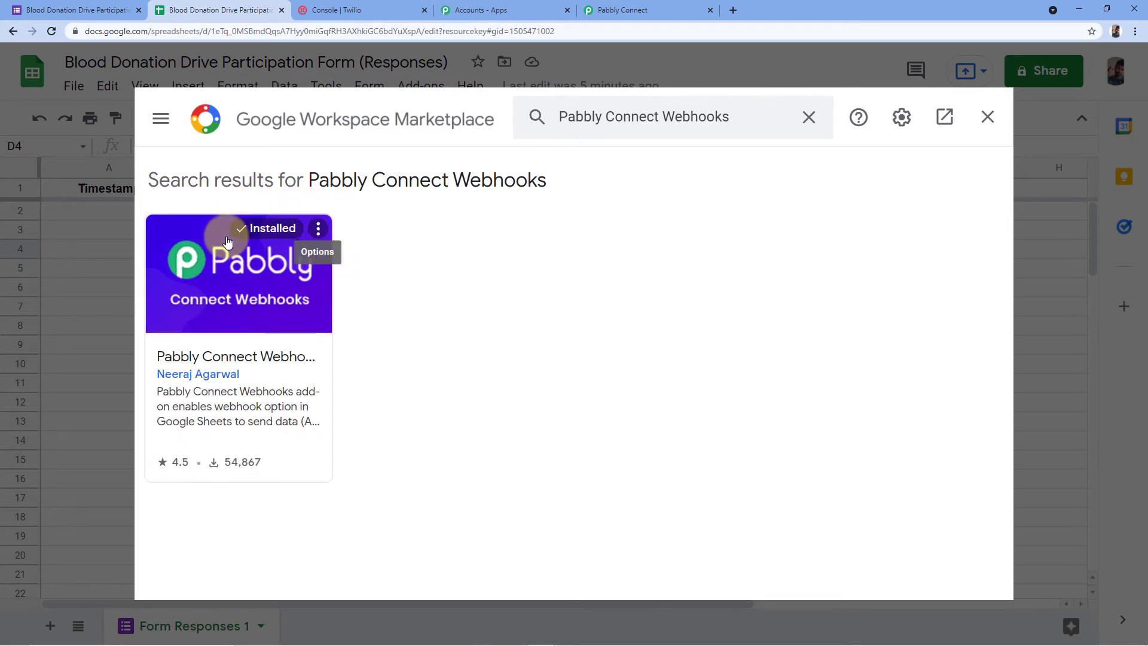
left_click(987, 119)
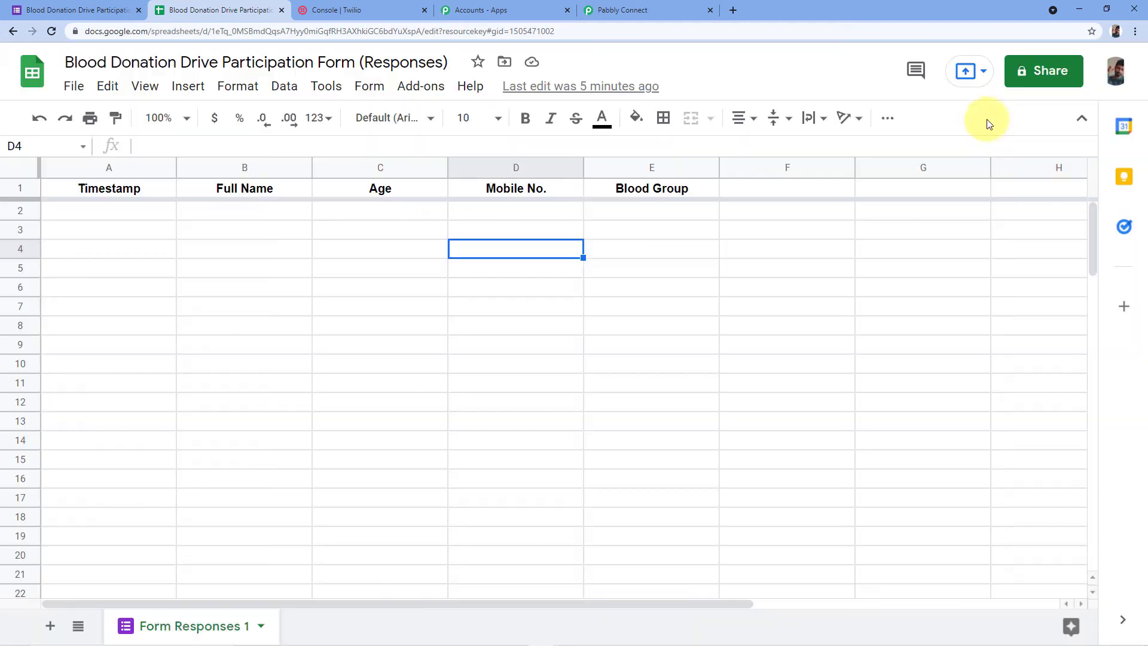
left_click(53, 32)
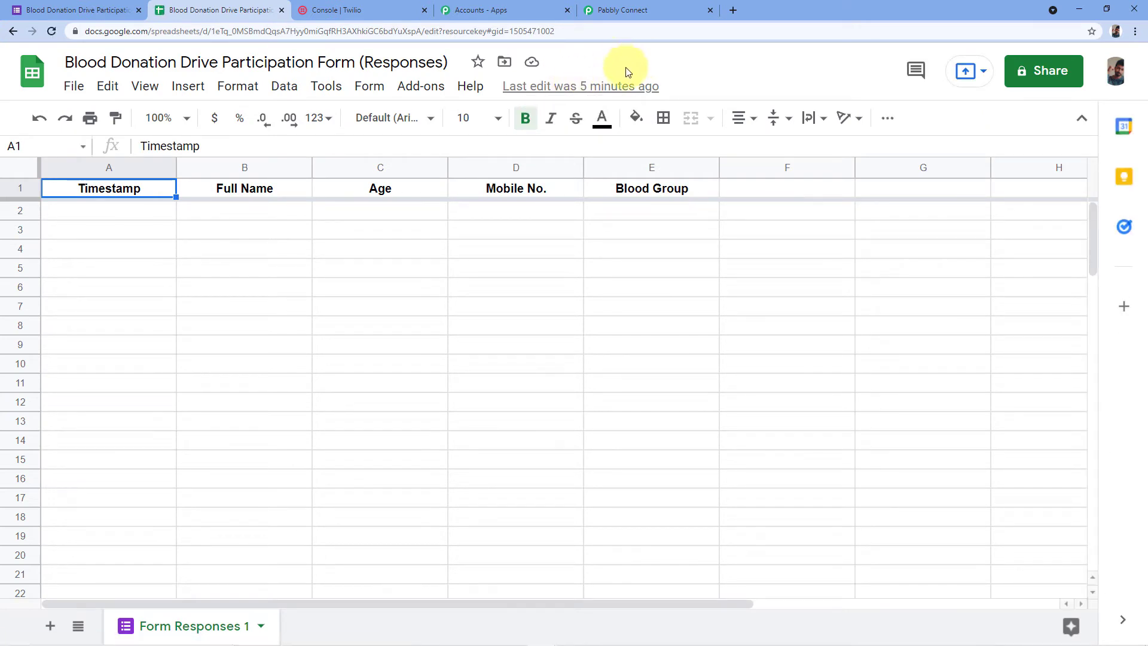
Open the Initial Setup of the Pabbly Connect Webhooks add-on for the responses spreadsheet.
left_click(419, 85)
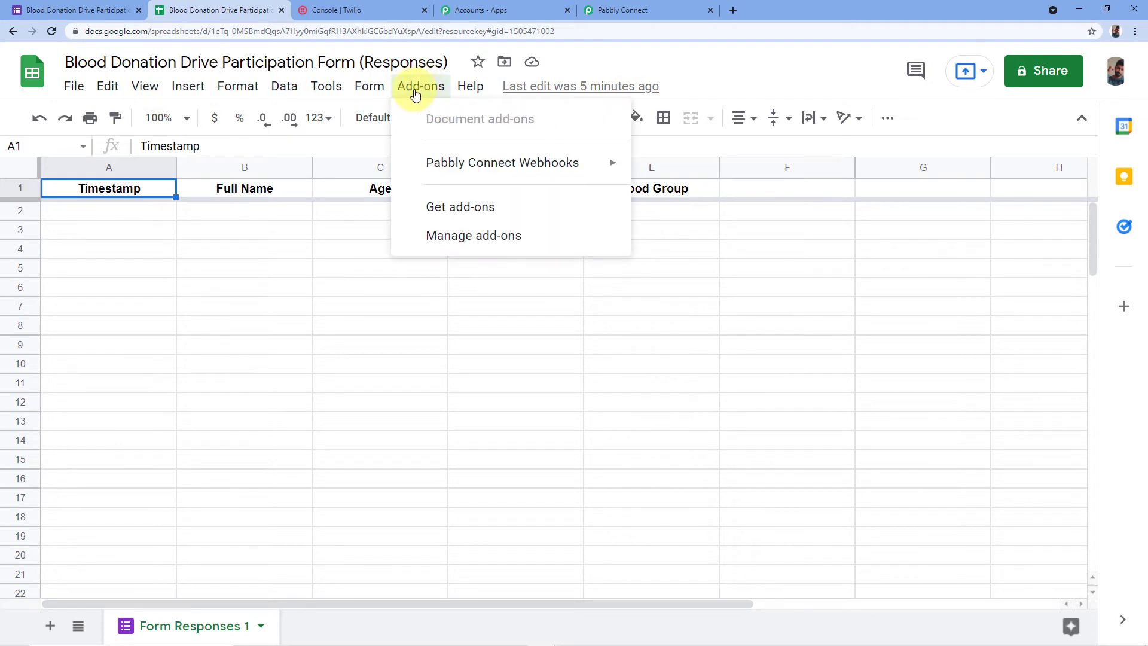
mouse_move(485, 168)
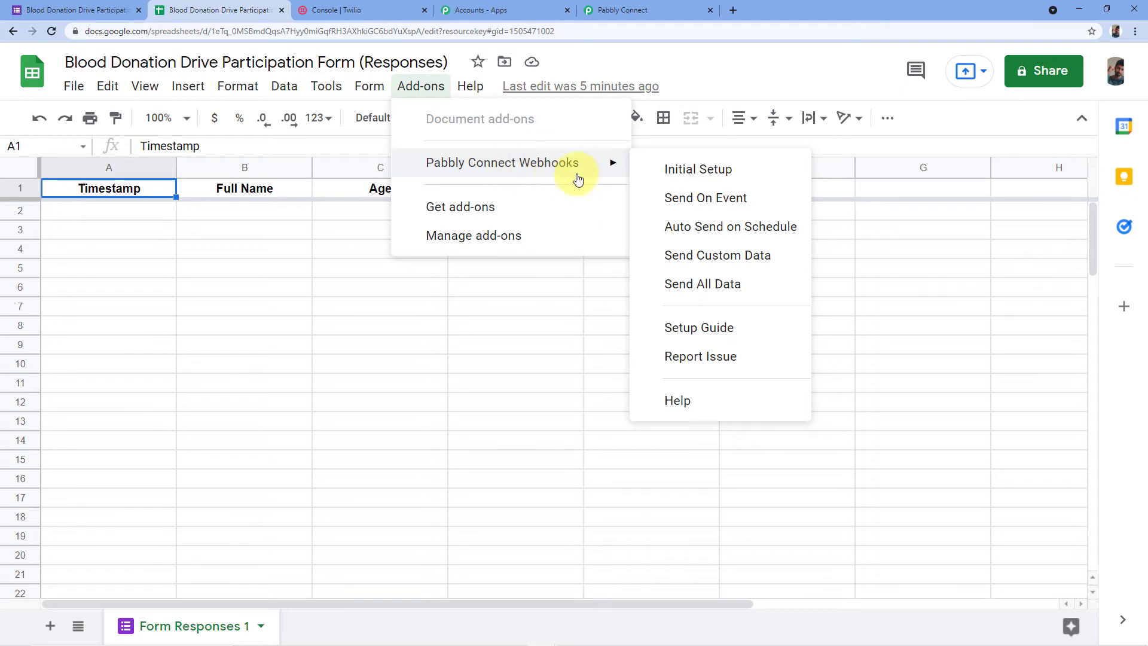
left_click(726, 175)
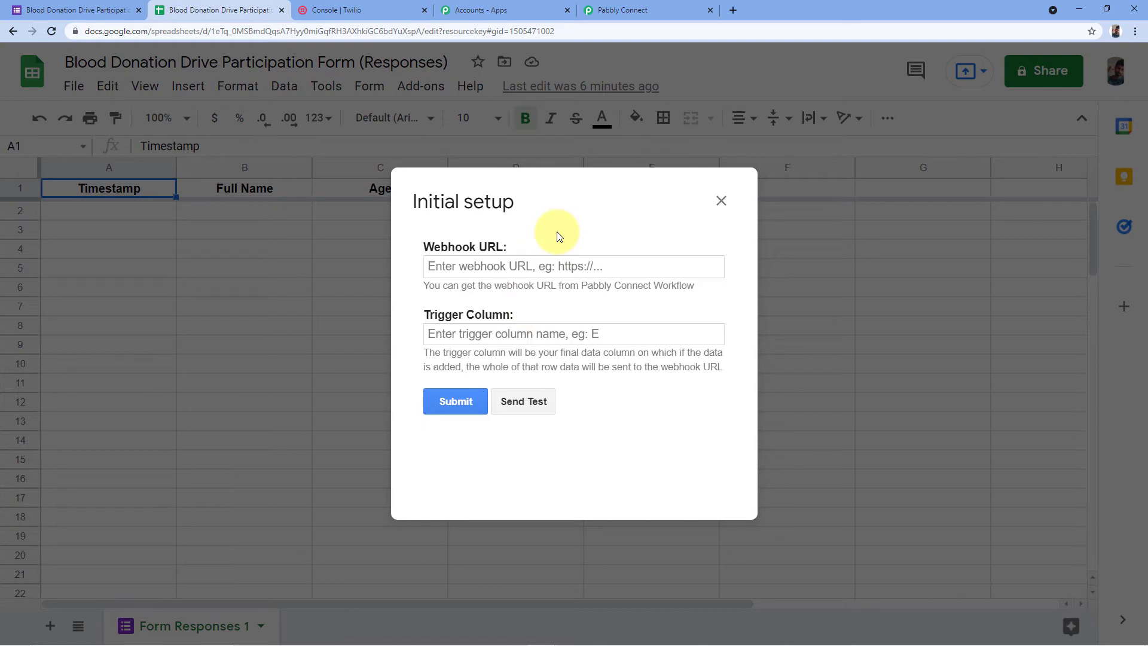
Copy the webhook URL from the Pabbly Connect workflow and paste it into the add-on's Initial Setup in the responses spreadsheet.
left_click(654, 5)
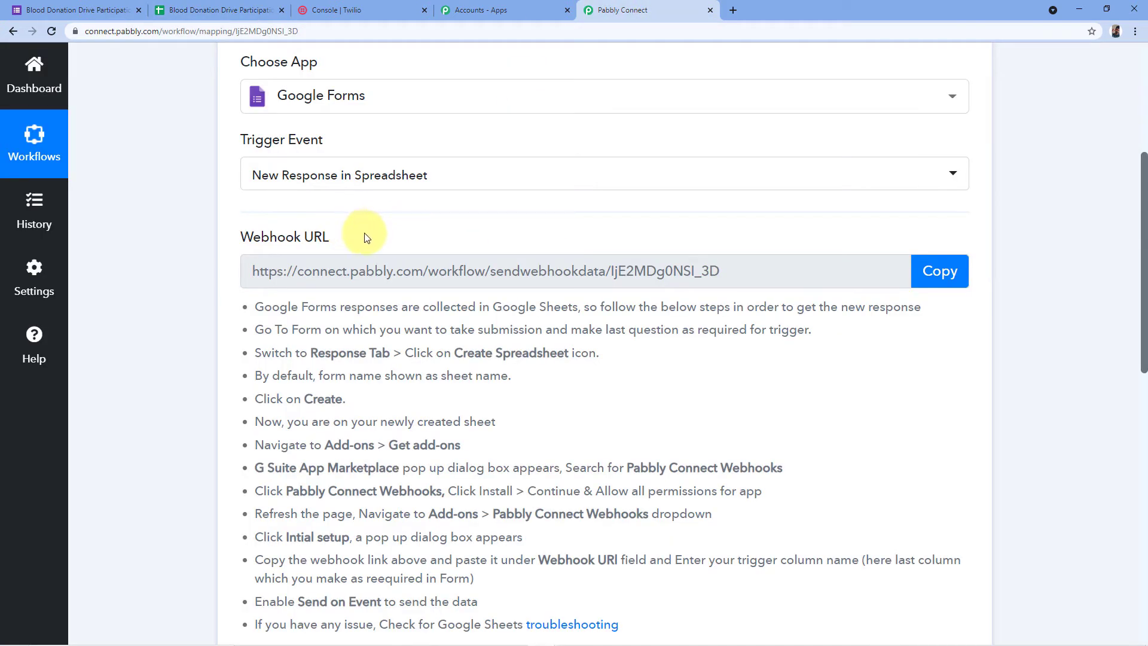
left_click(941, 271)
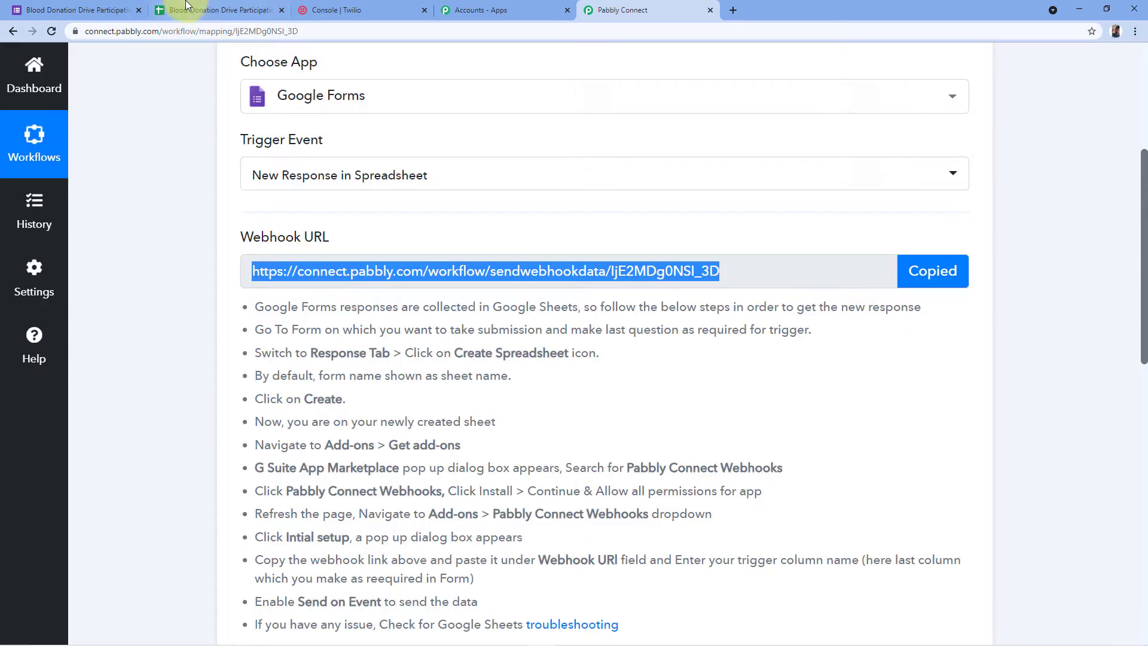
left_click(179, 10)
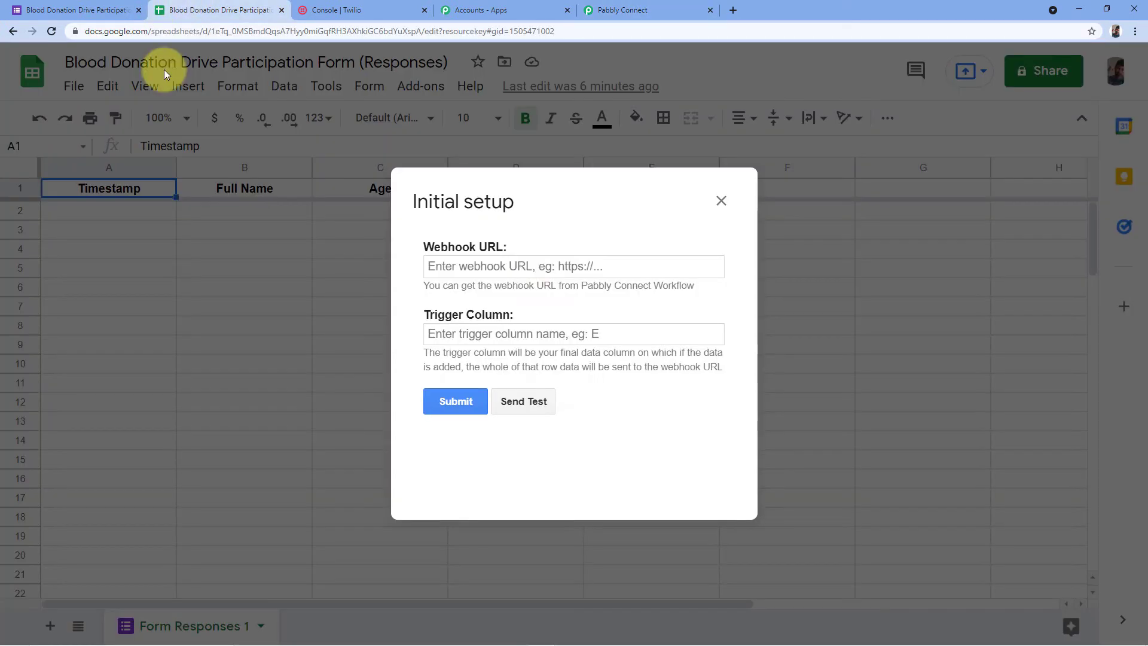
left_click(448, 271)
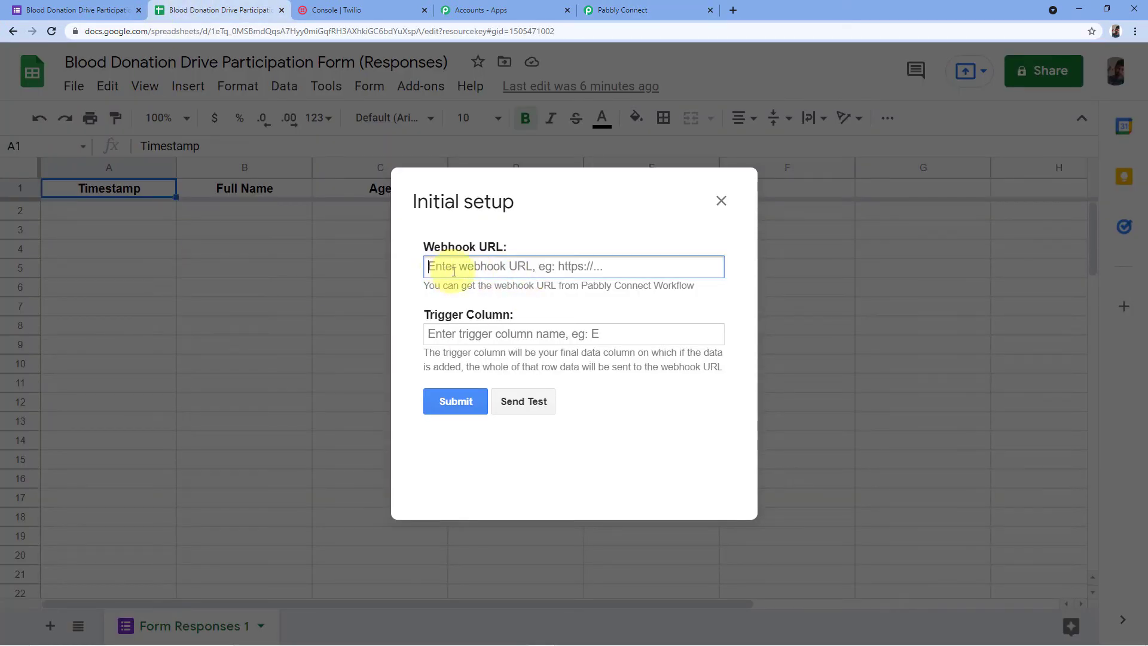
right_click(454, 271)
left_click(482, 367)
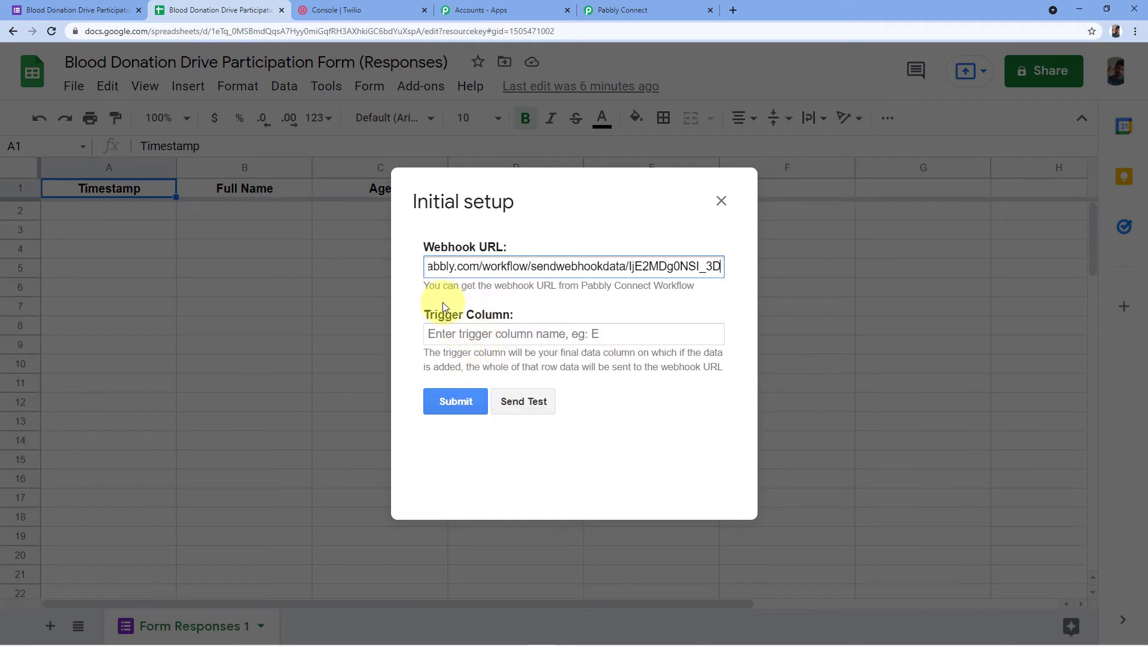
Set the trigger column to E, the Blood Group column, and submit the add-on's Initial Setup.
left_click_drag(540, 215, 561, 296)
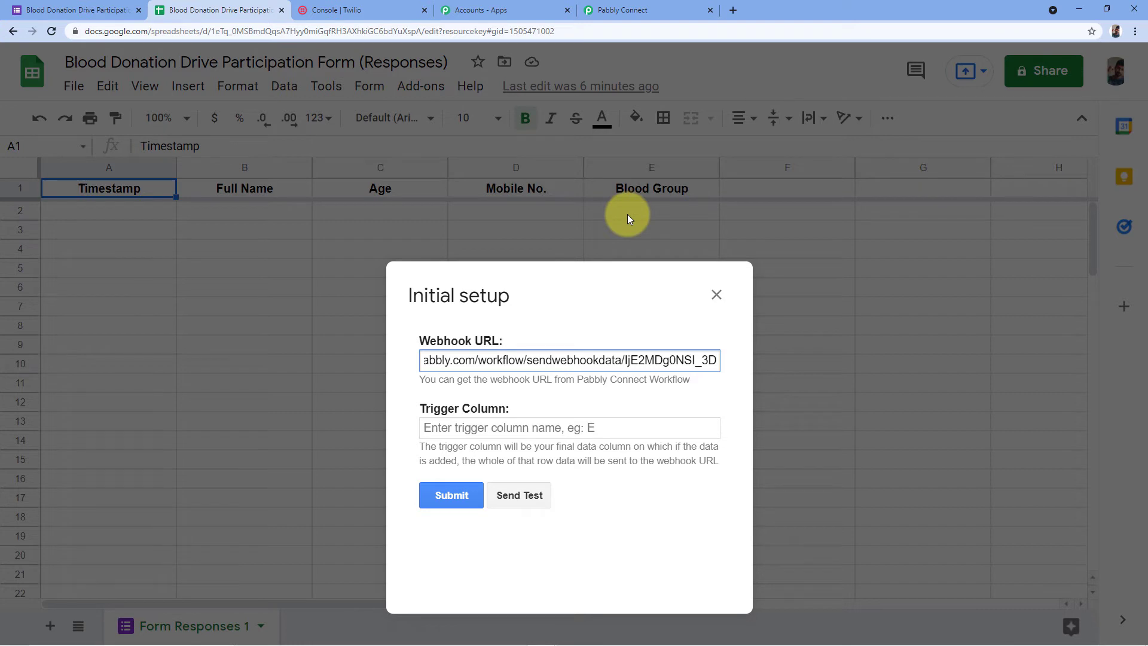
left_click_drag(547, 302, 547, 265)
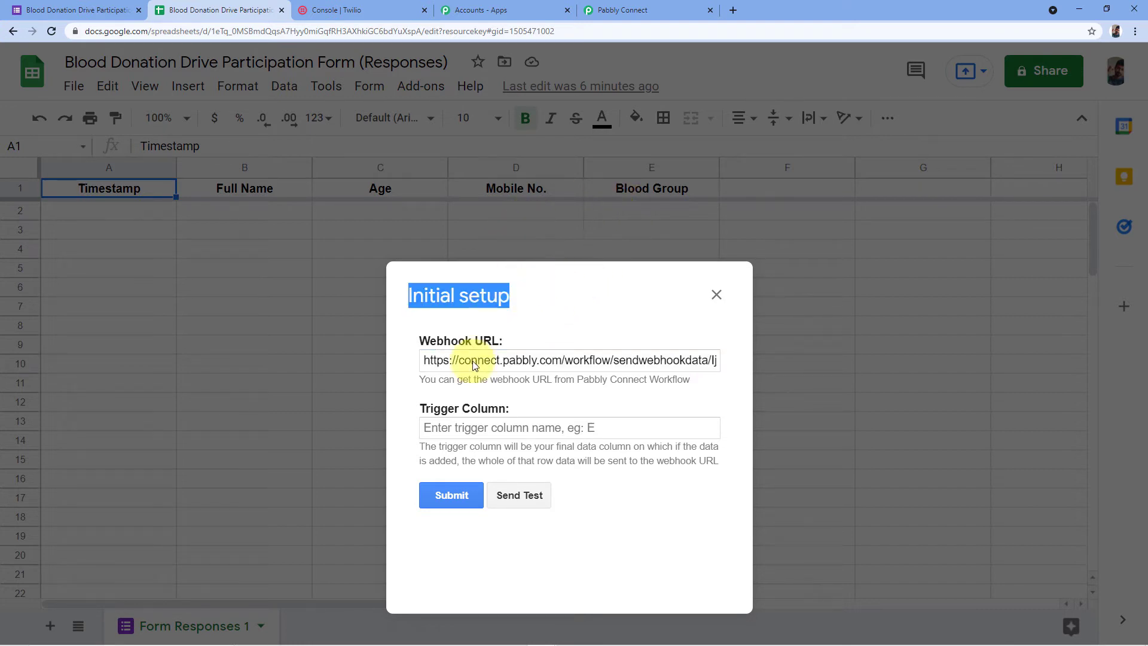
left_click(450, 429)
type("E")
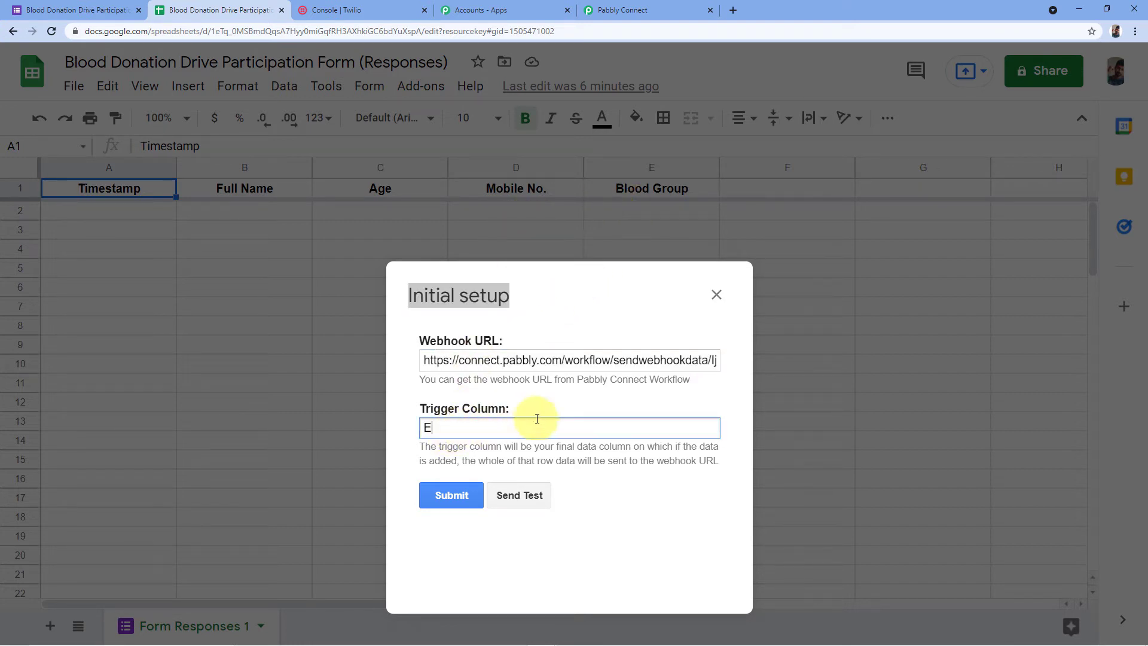
left_click_drag(581, 307, 549, 298)
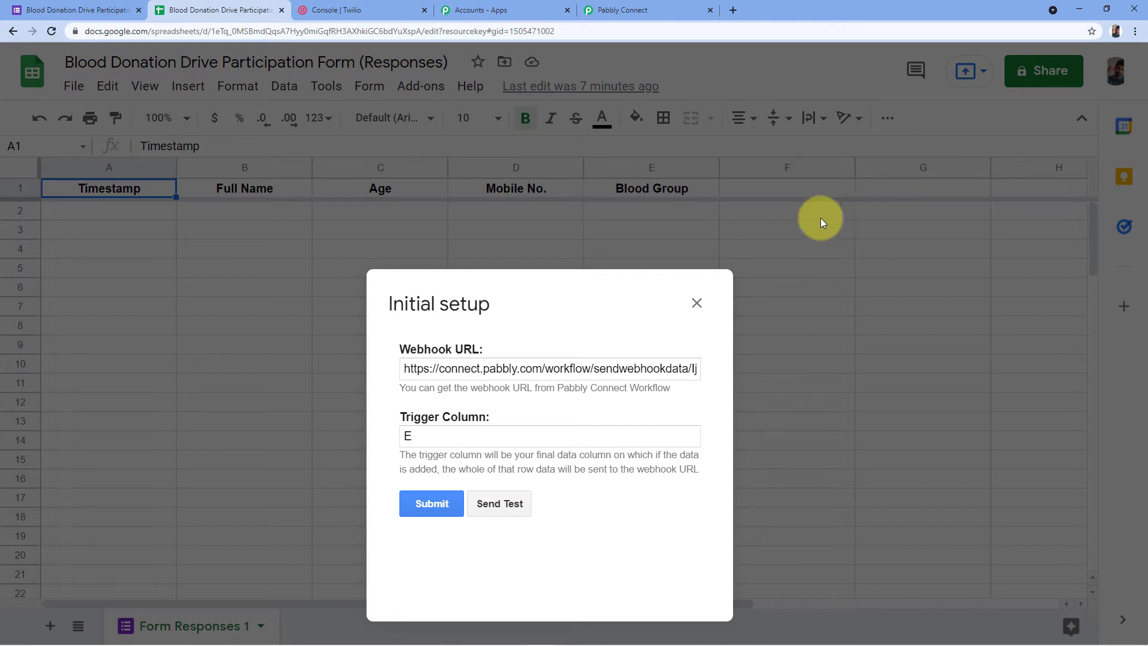
left_click_drag(566, 302, 589, 270)
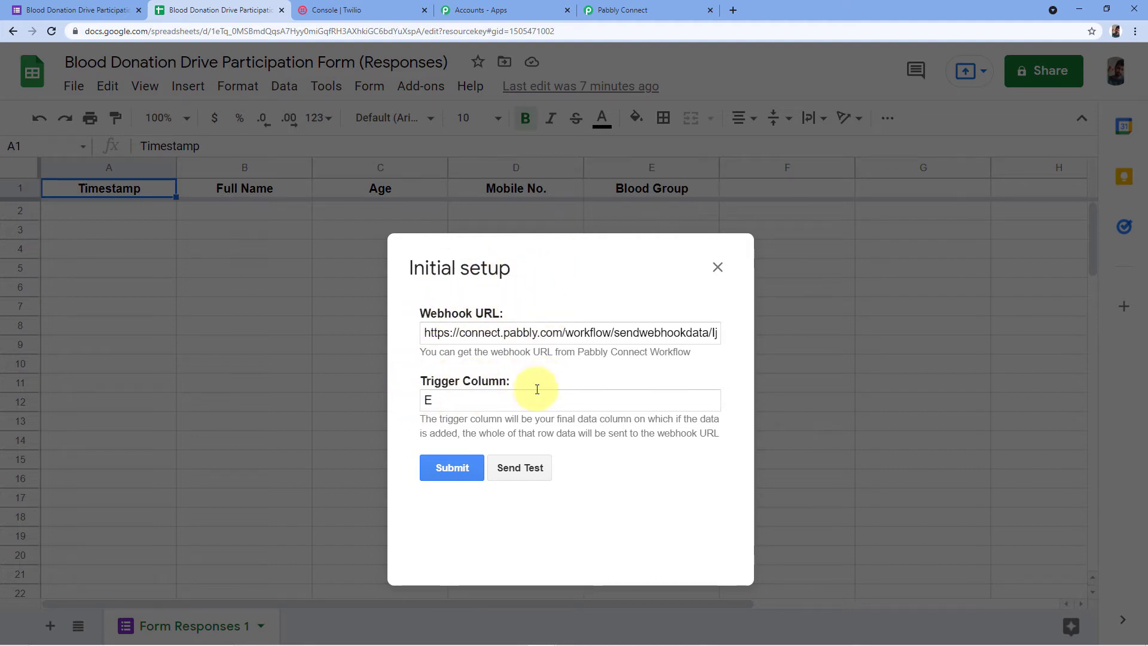
triple_click(586, 262)
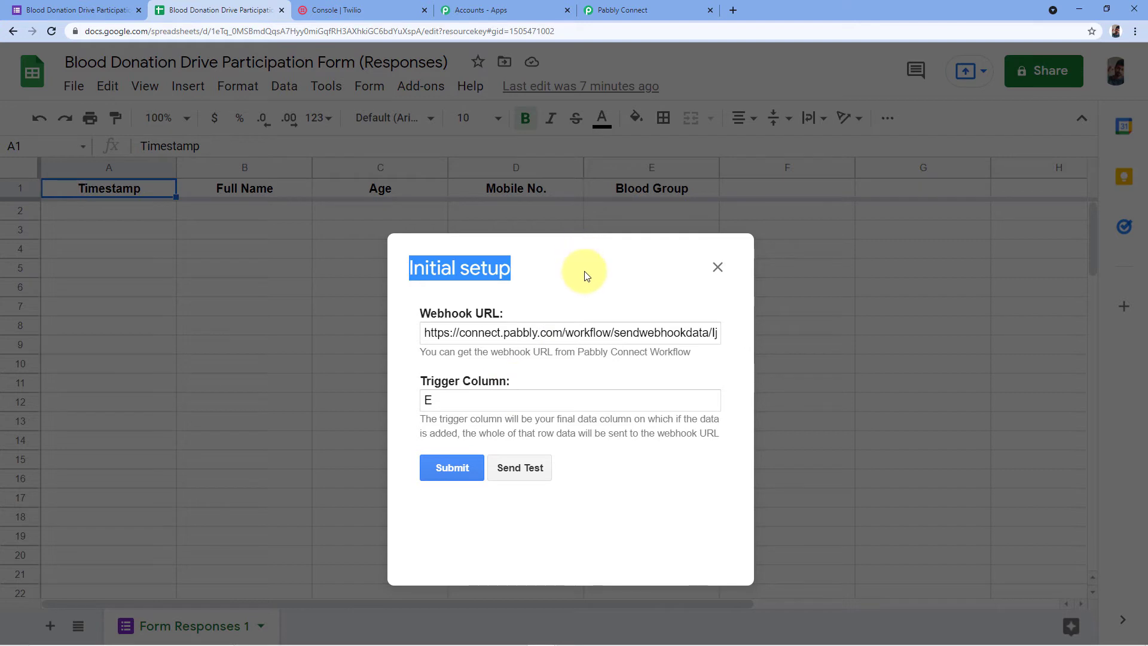
left_click(447, 448)
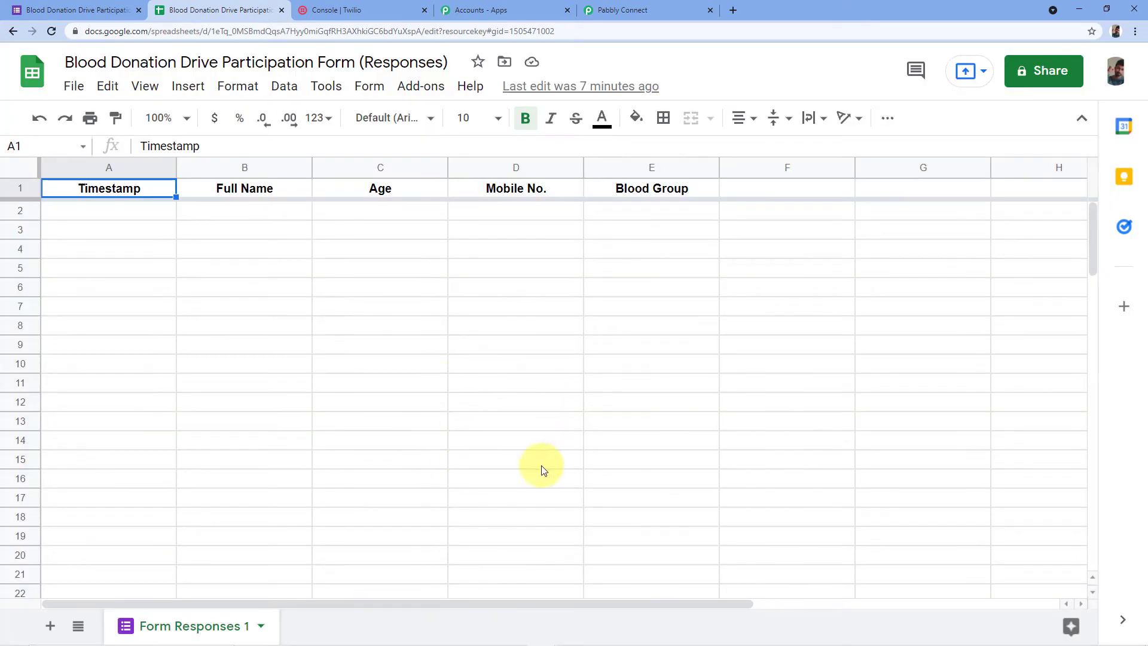
Enable Send On Event in the Pabbly Connect Webhooks add-on for the responses spreadsheet.
left_click(419, 90)
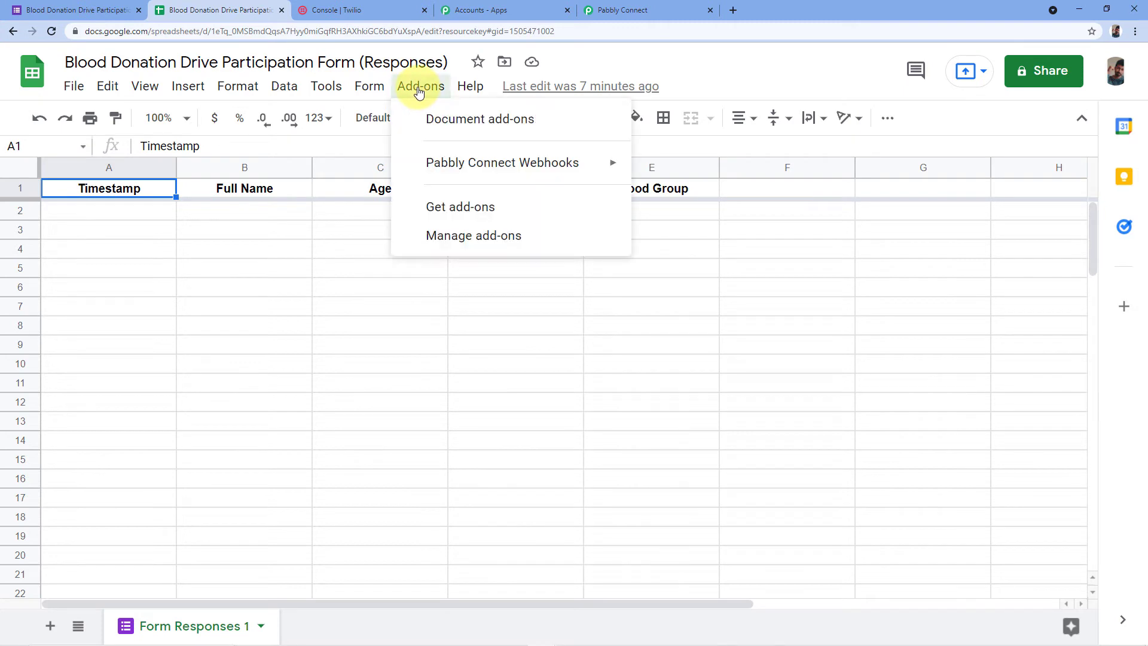
mouse_move(506, 178)
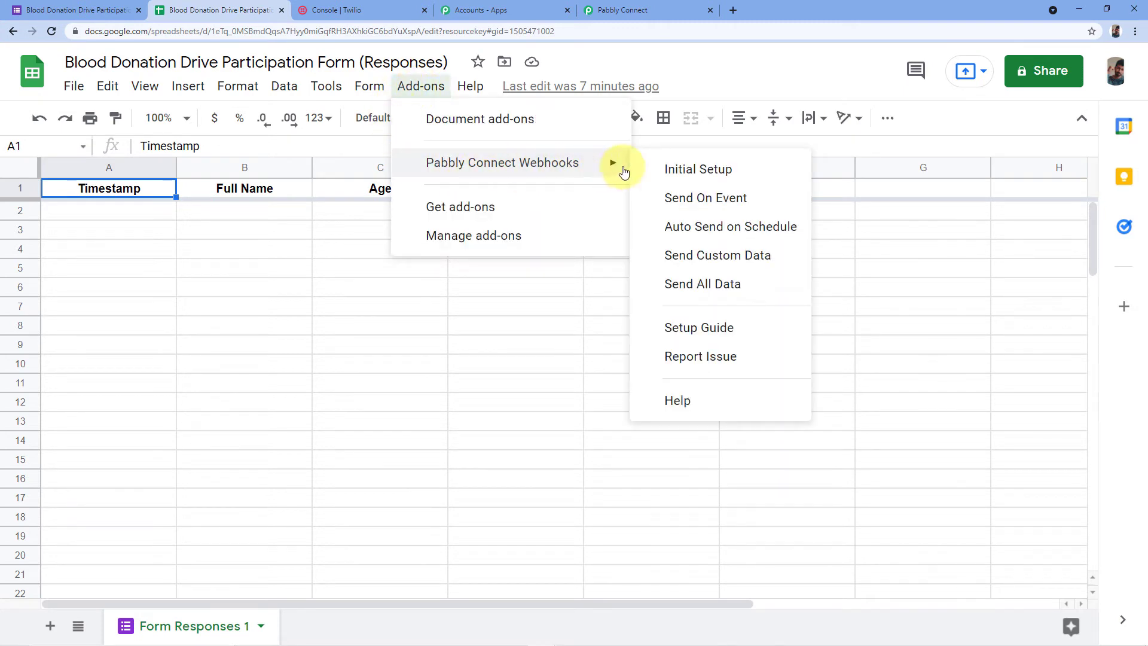
left_click(672, 204)
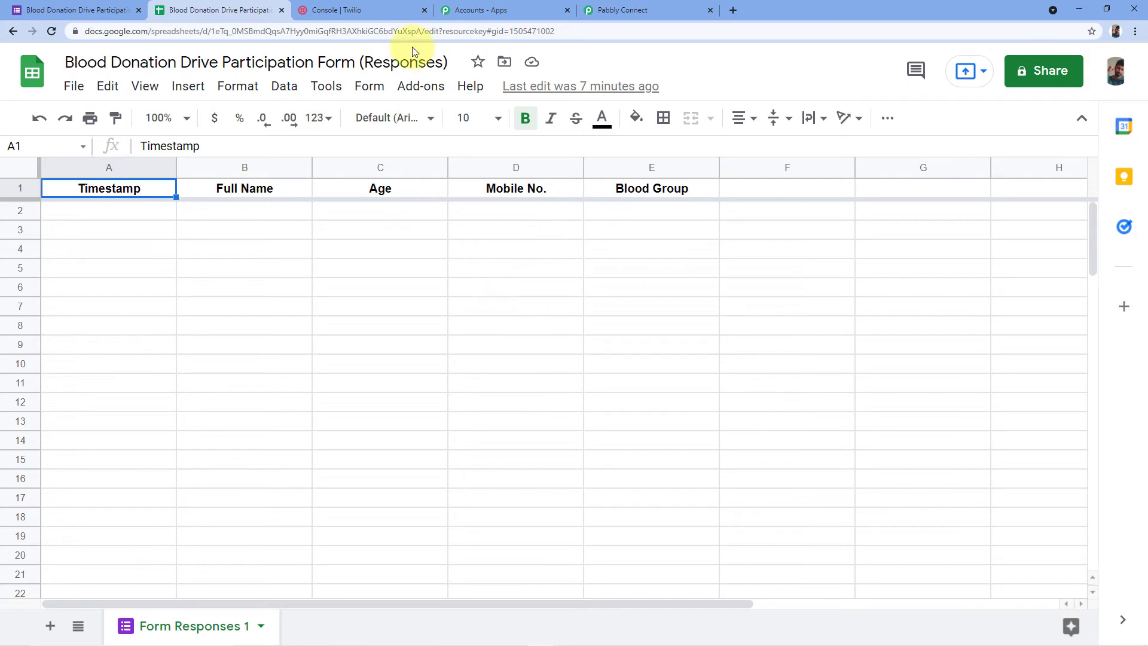
left_click(418, 87)
left_click(313, 230)
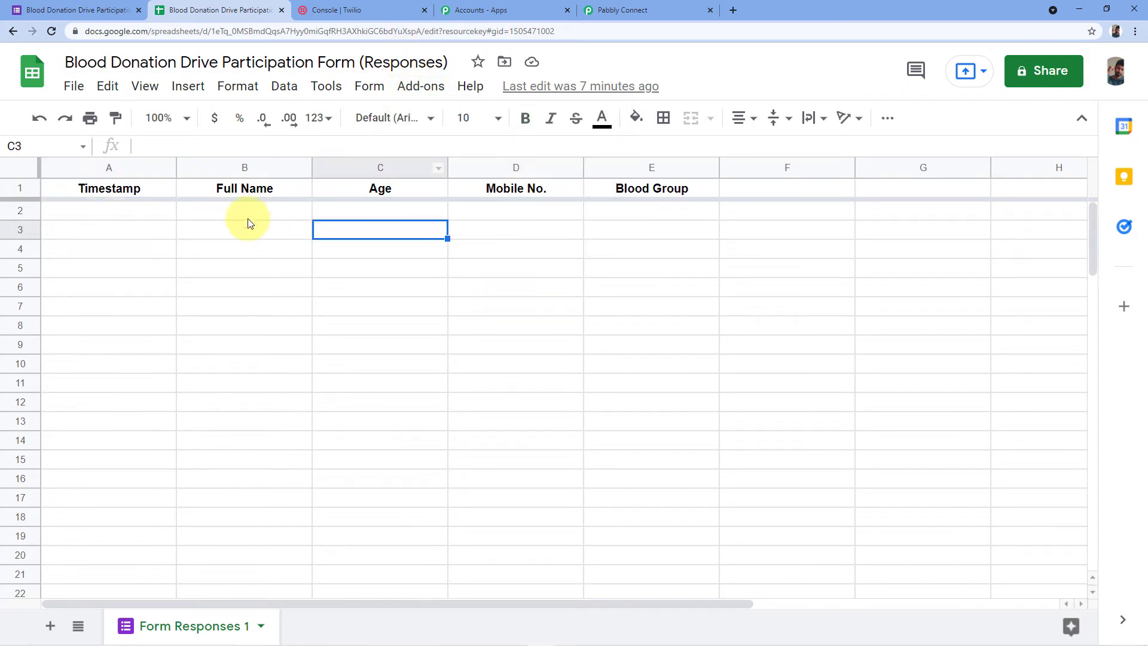
left_click(64, 212)
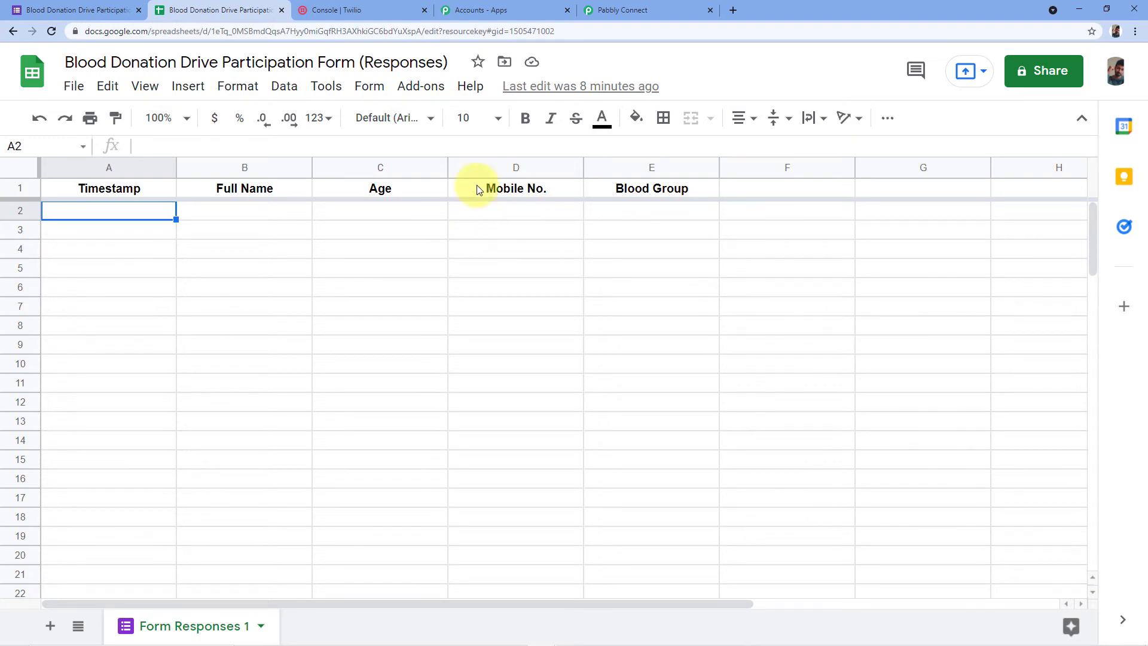
Review the form's questions, and check the webhook capture status of the Google Forms trigger in the Pabbly Connect workflow.
left_click(78, 11)
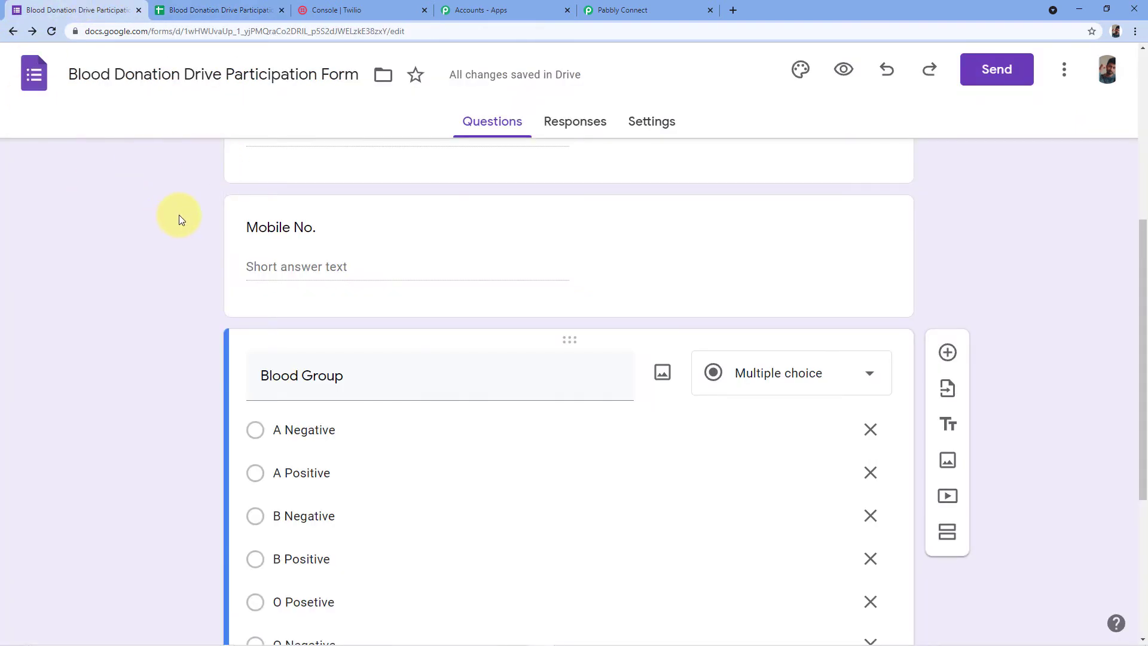
scroll(179, 216, "up", 4)
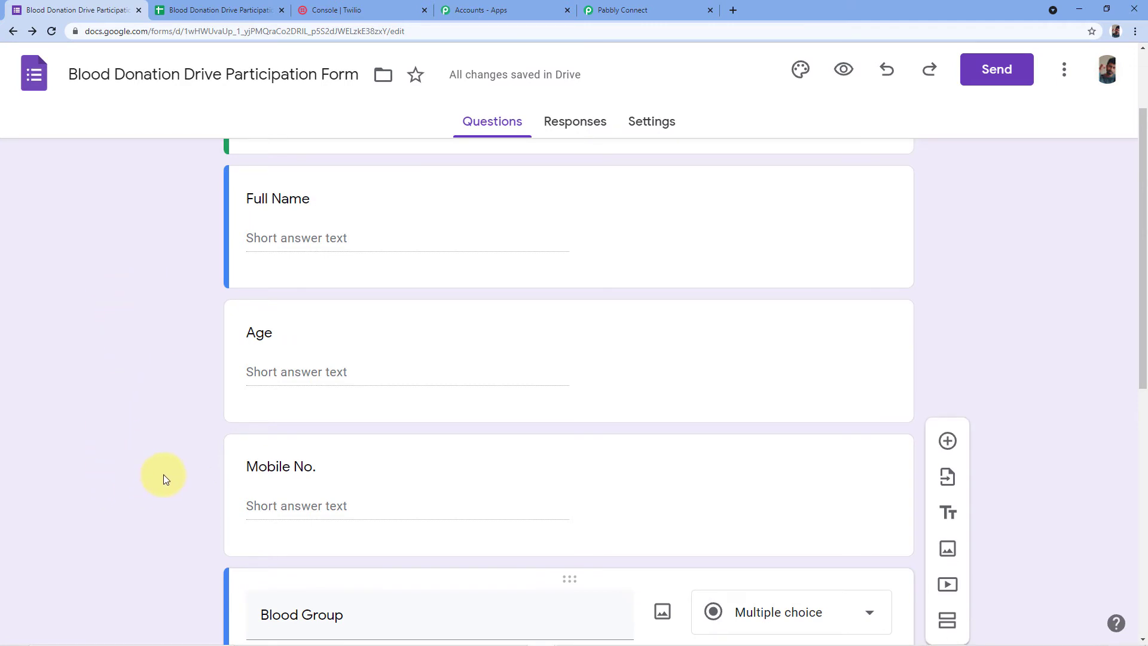
left_click(639, 10)
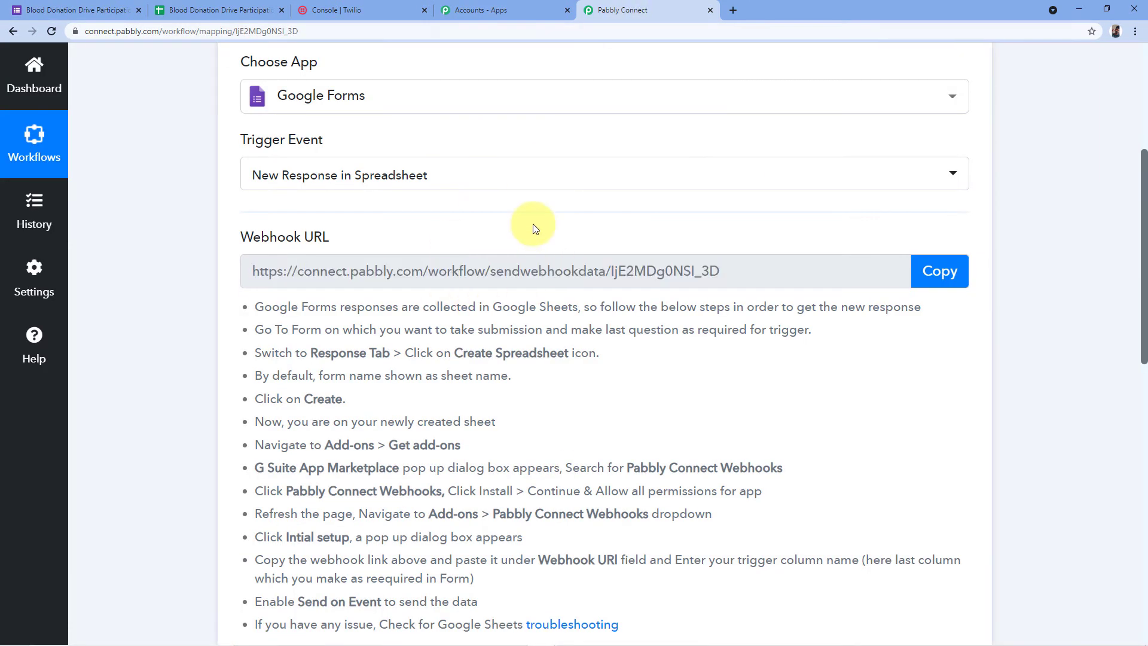
scroll(546, 225, "down", 3)
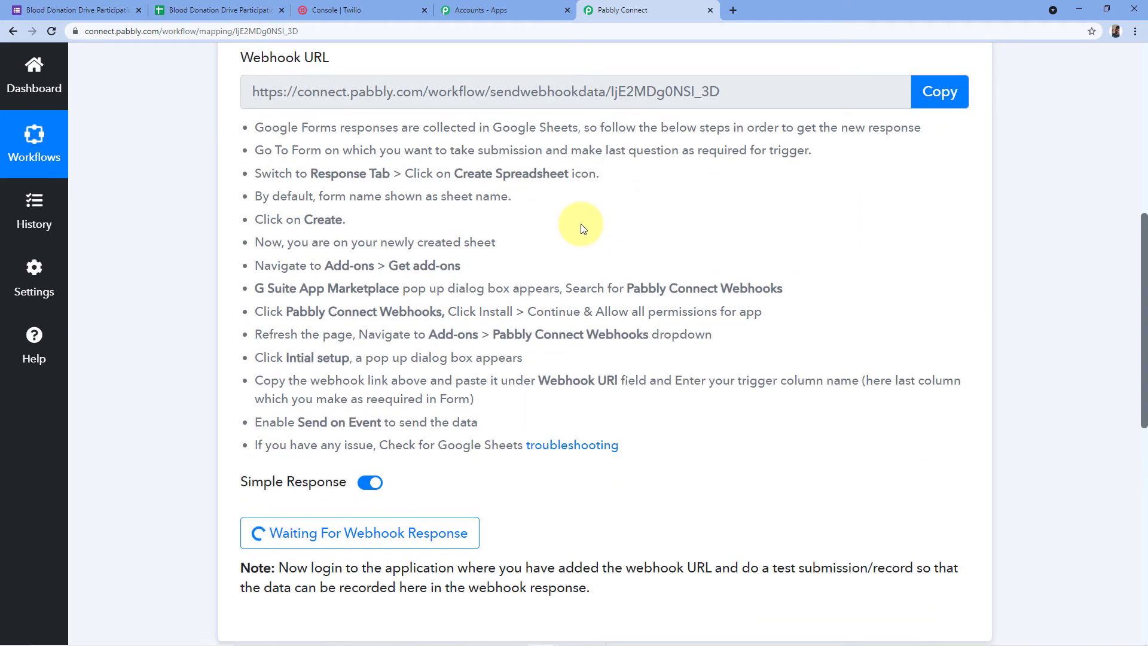
scroll(582, 228, "down", 2)
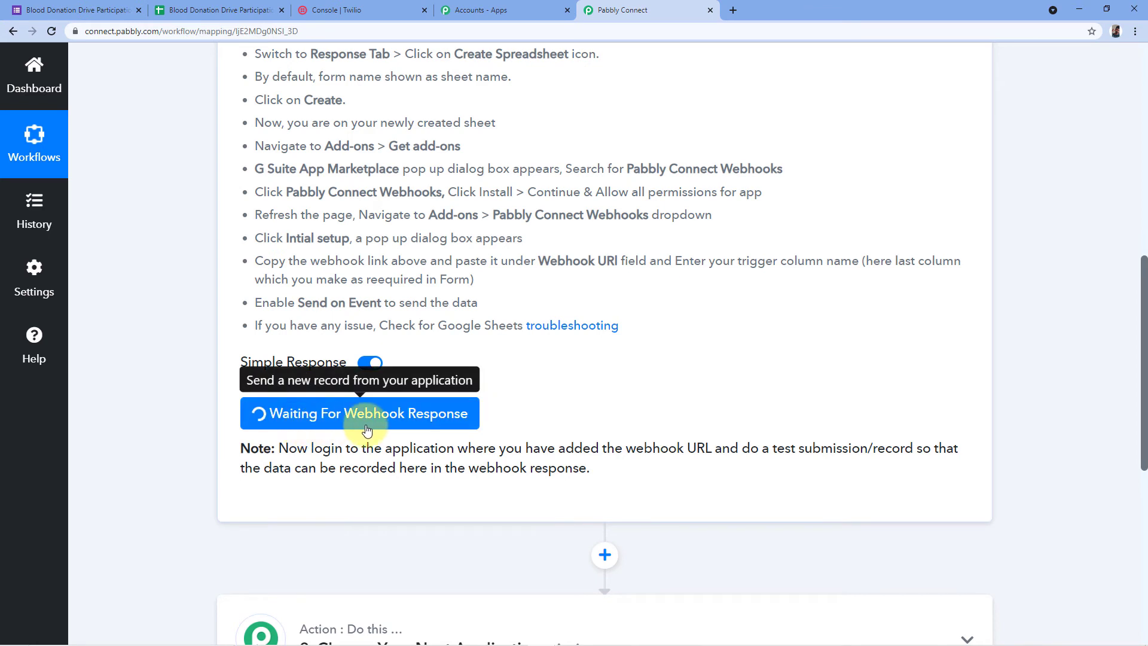
scroll(536, 407, "up", 2)
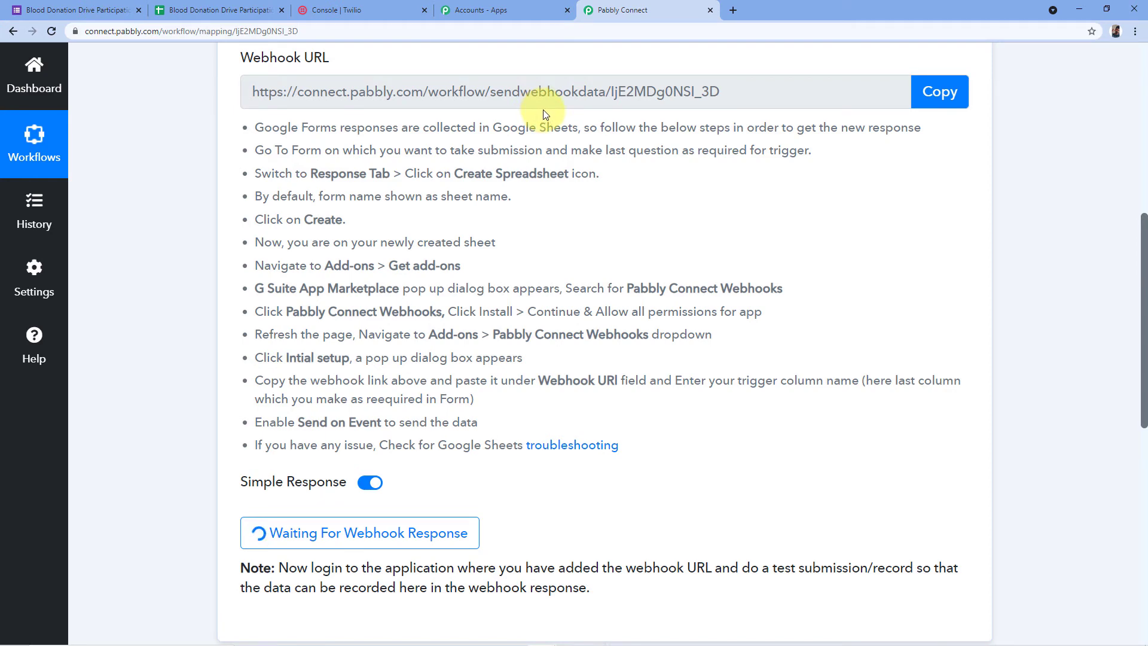
Preview the Blood Donation Drive Participation Form and submit a test response with a full name, age 22, a mobile number and blood group A Positive.
left_click(99, 7)
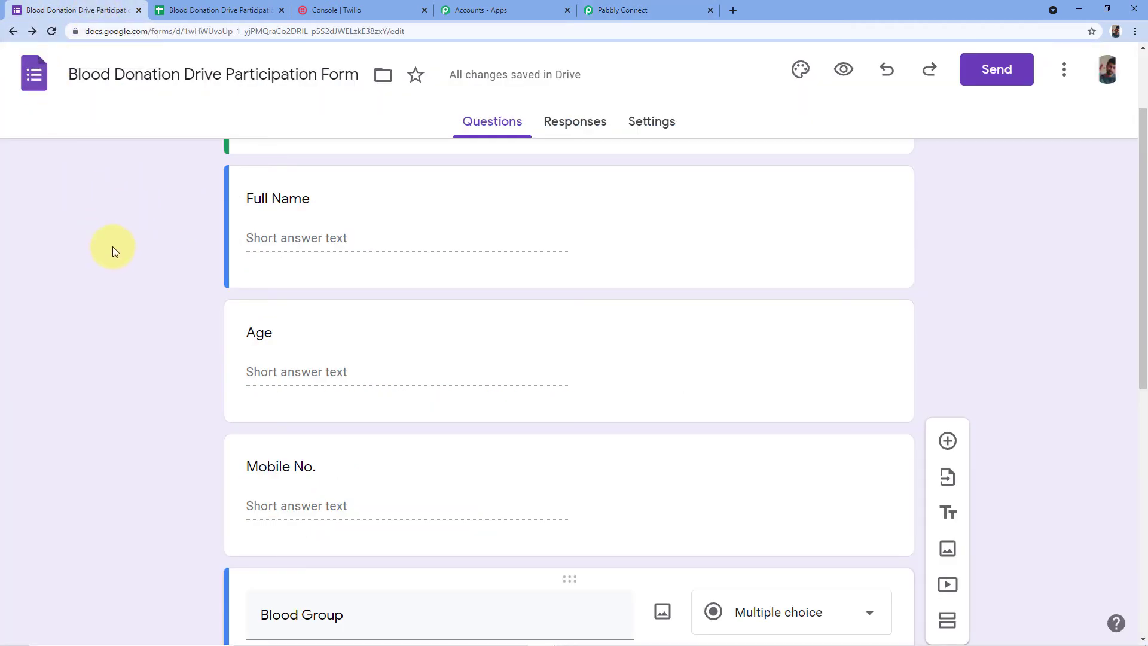
left_click(845, 69)
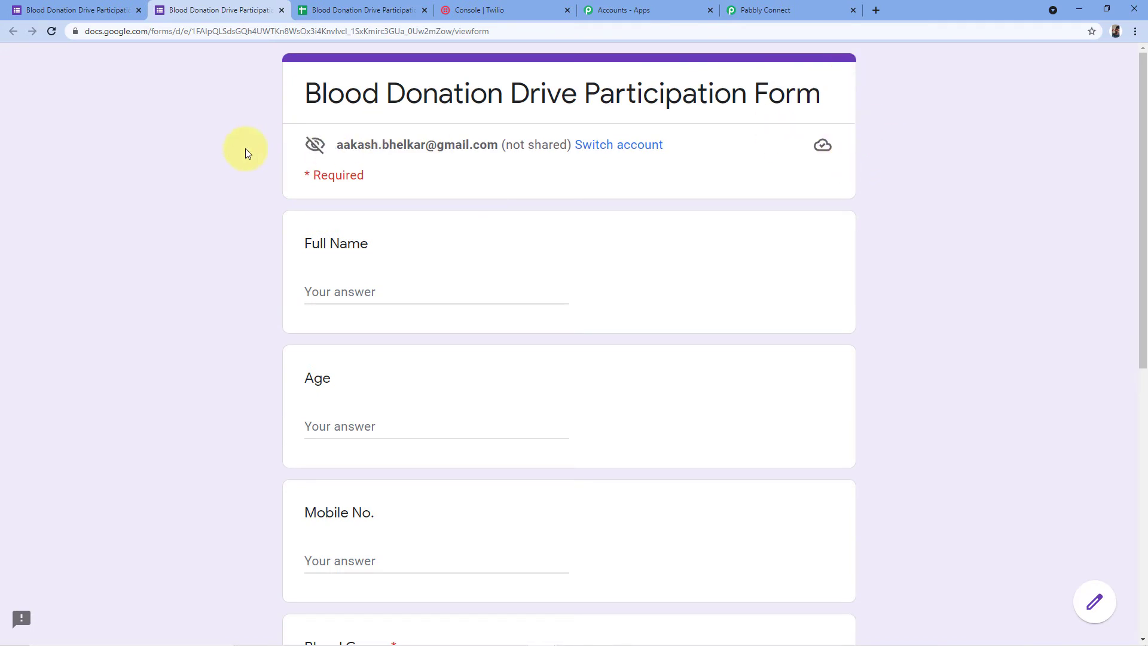
scroll(219, 163, "down", 2)
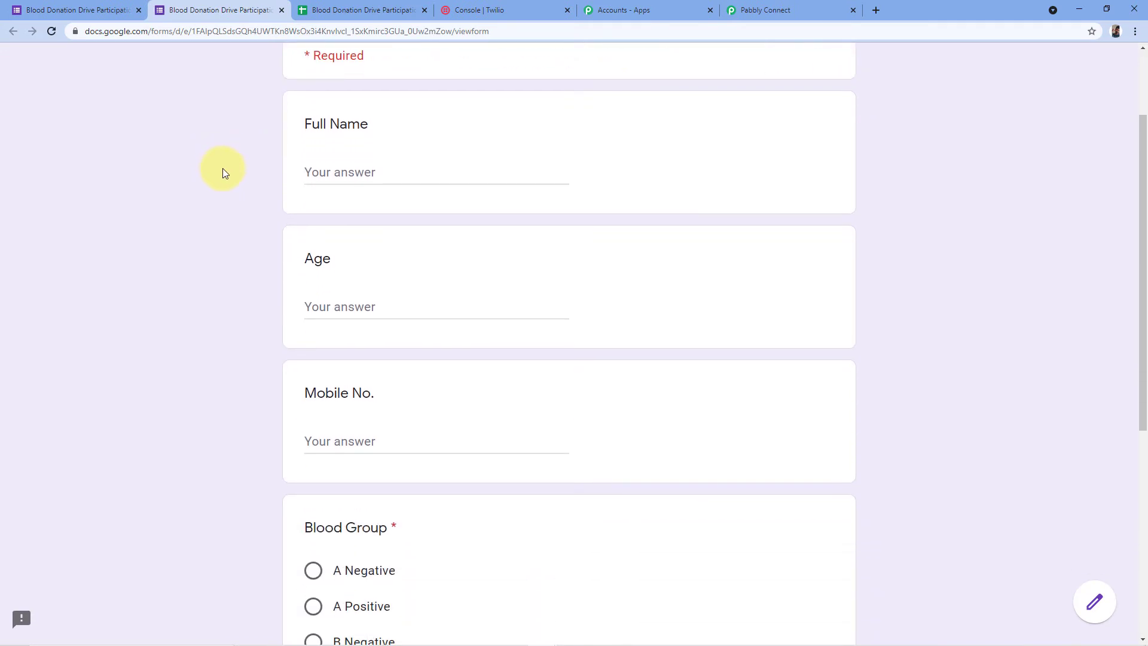
scroll(224, 169, "up", 1)
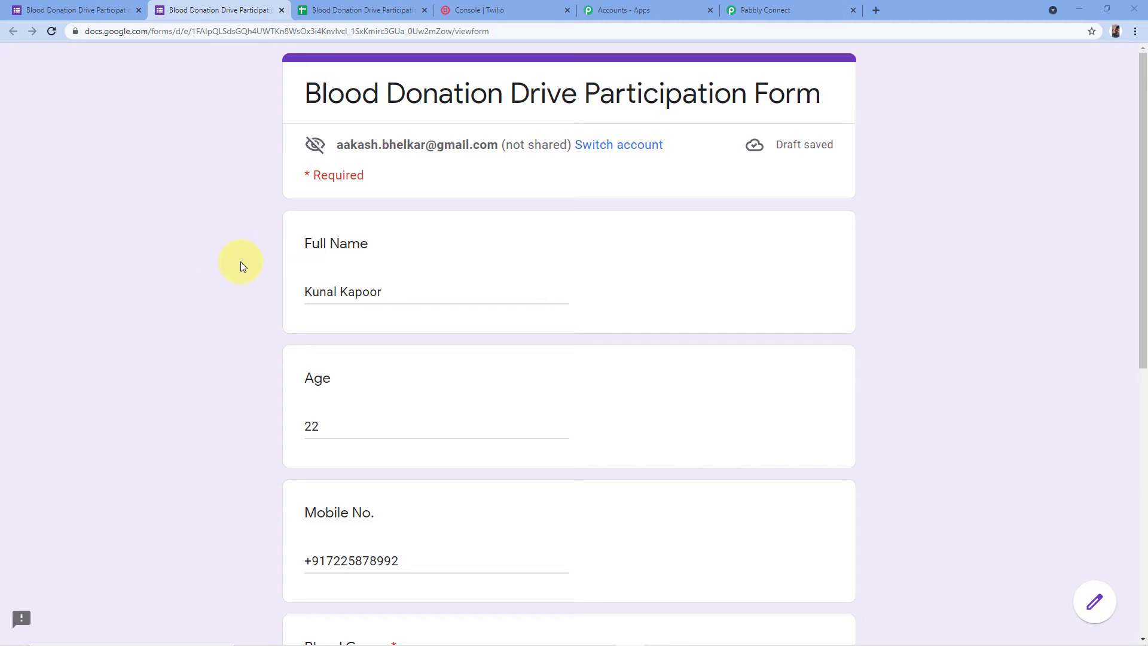
scroll(404, 310, "down", 1)
scroll(268, 317, "down", 2)
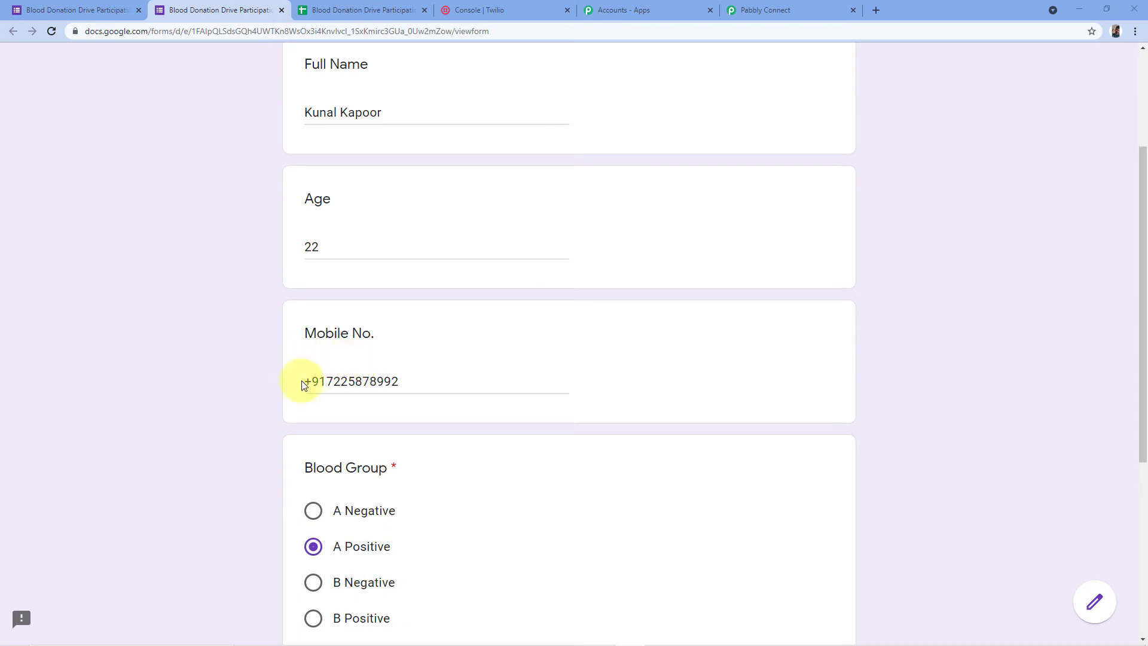
scroll(256, 314, "down", 3)
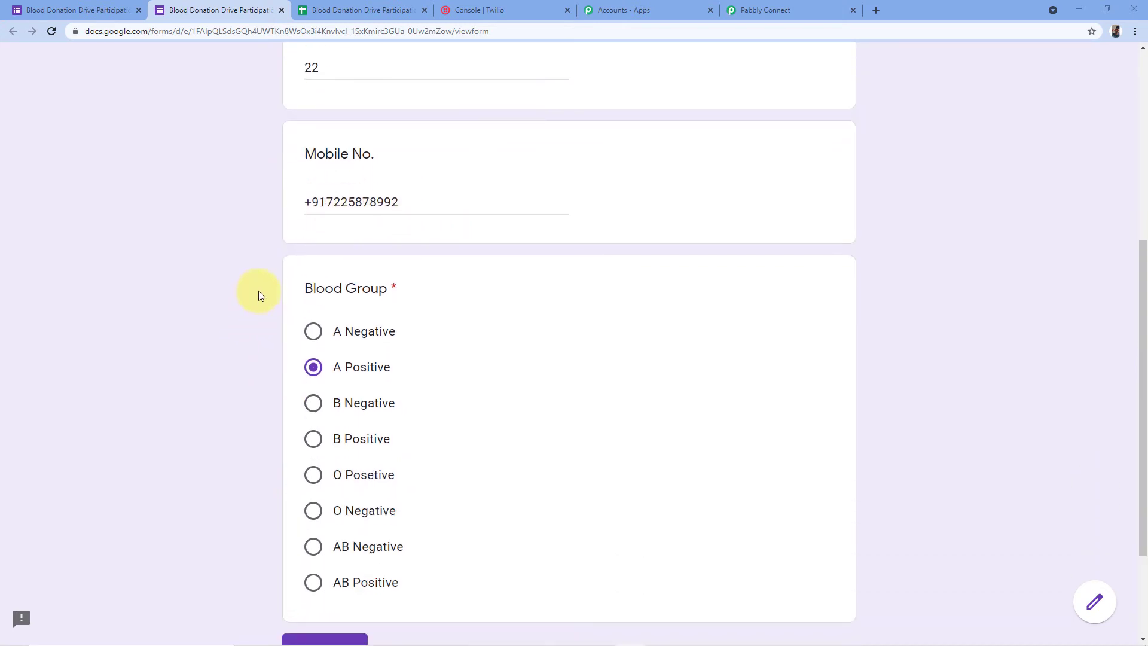
scroll(254, 193, "down", 1)
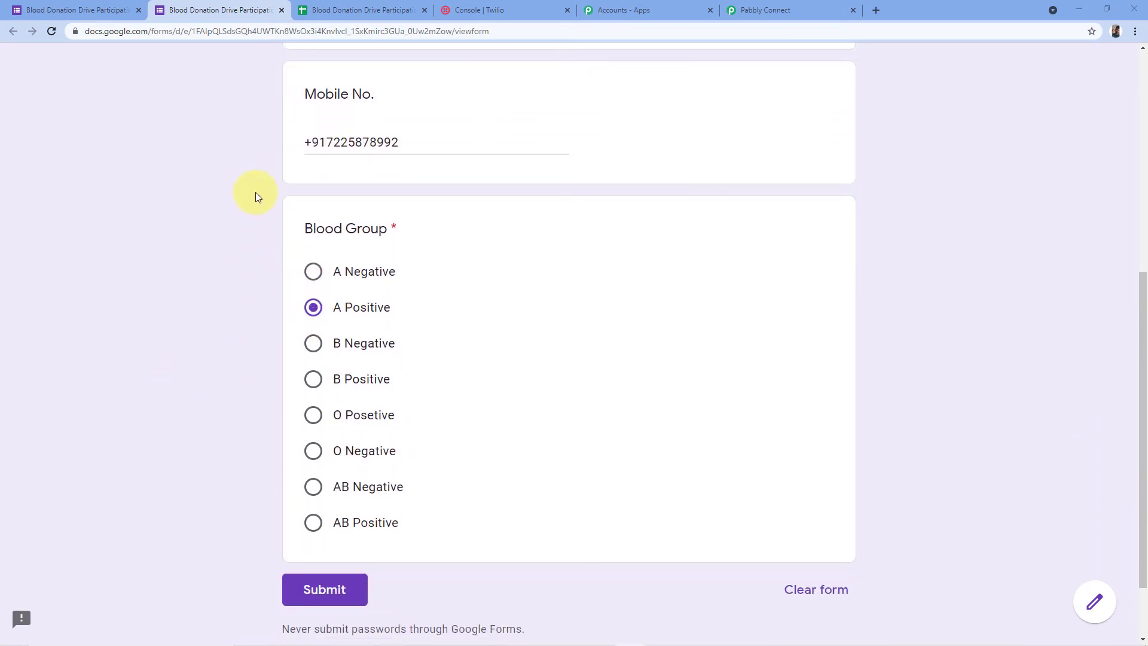
scroll(263, 338, "down", 2)
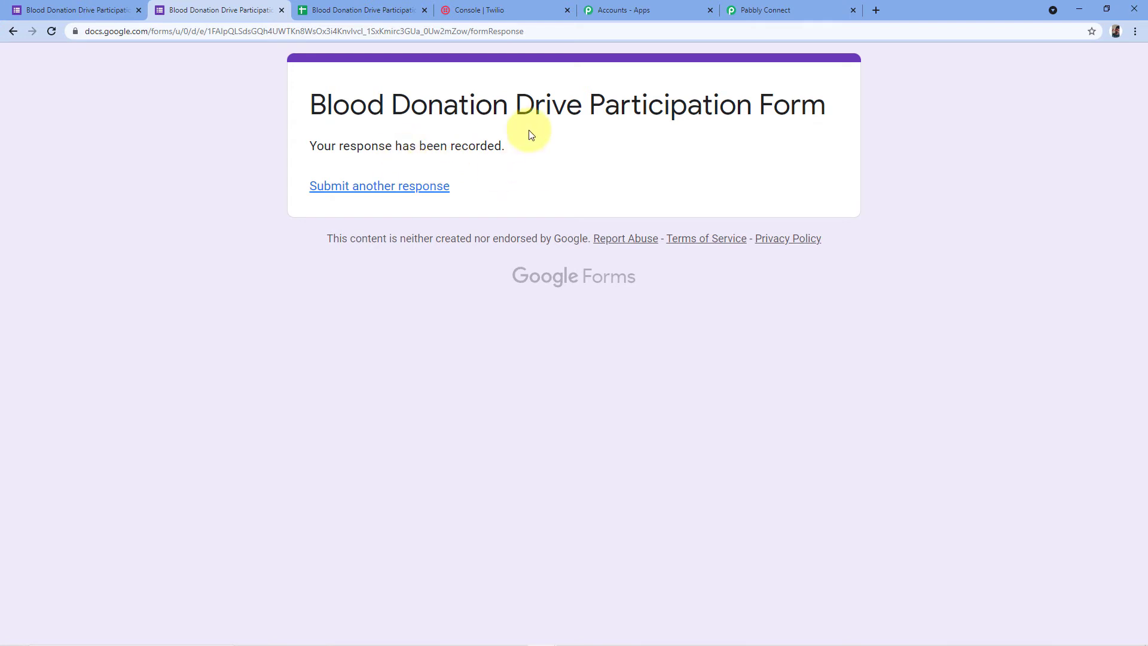
In the responses spreadsheet, centre all cells horizontally, align them to the middle vertically and wrap their text.
left_click(366, 10)
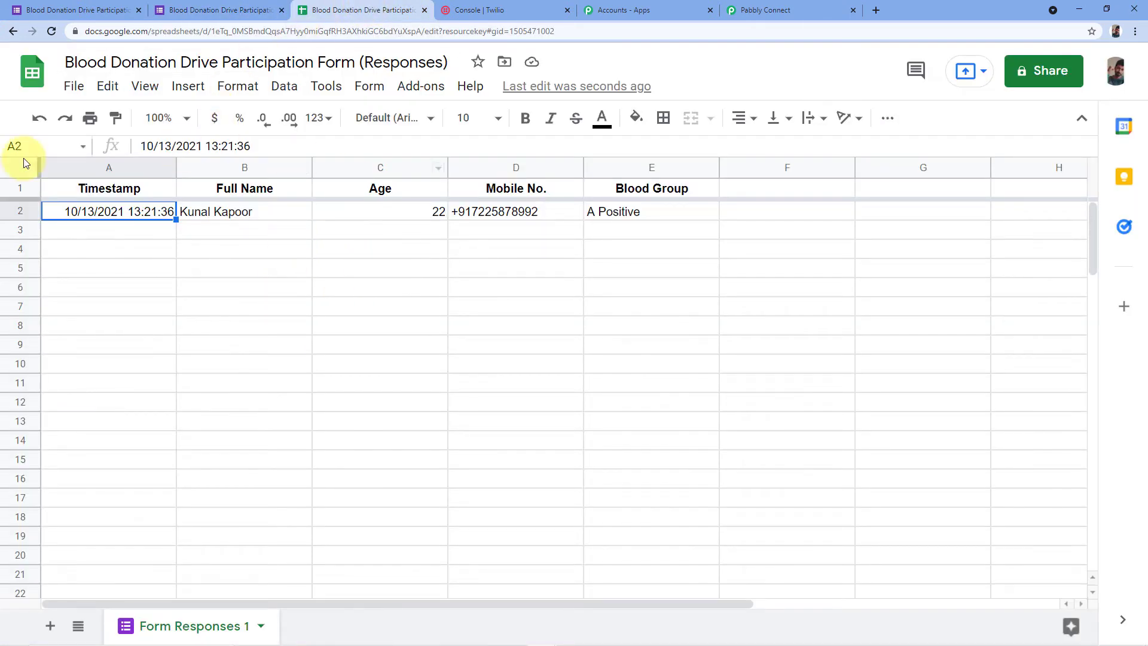
left_click(23, 171)
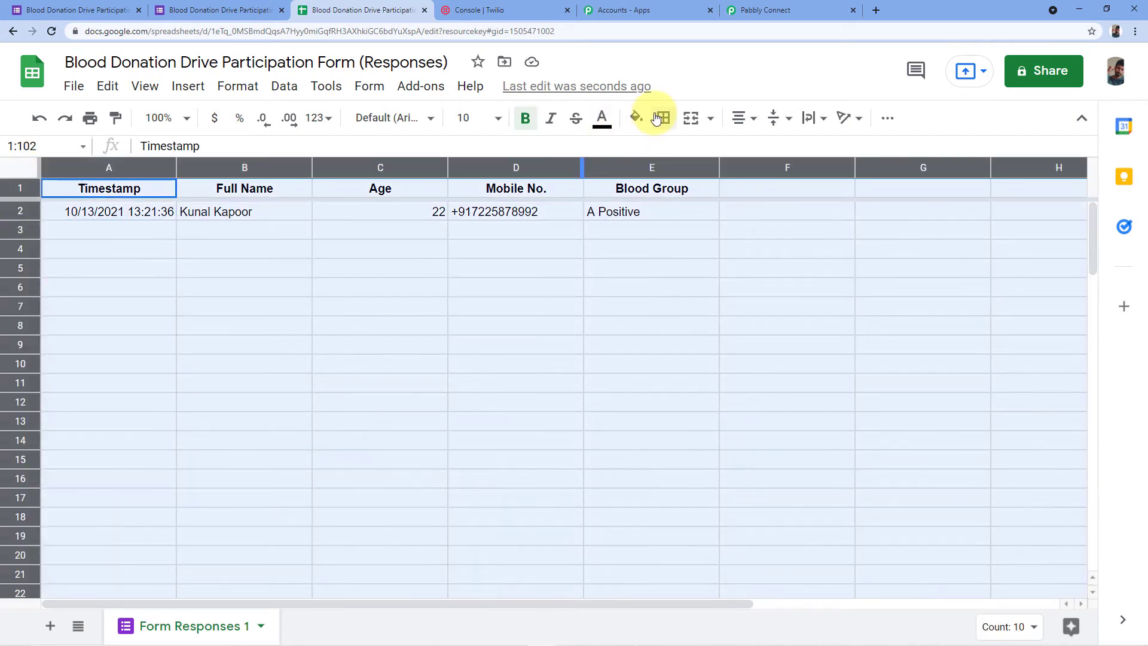
left_click(742, 119)
left_click(764, 146)
left_click(780, 120)
left_click(798, 147)
left_click(811, 122)
left_click(833, 148)
left_click(729, 209)
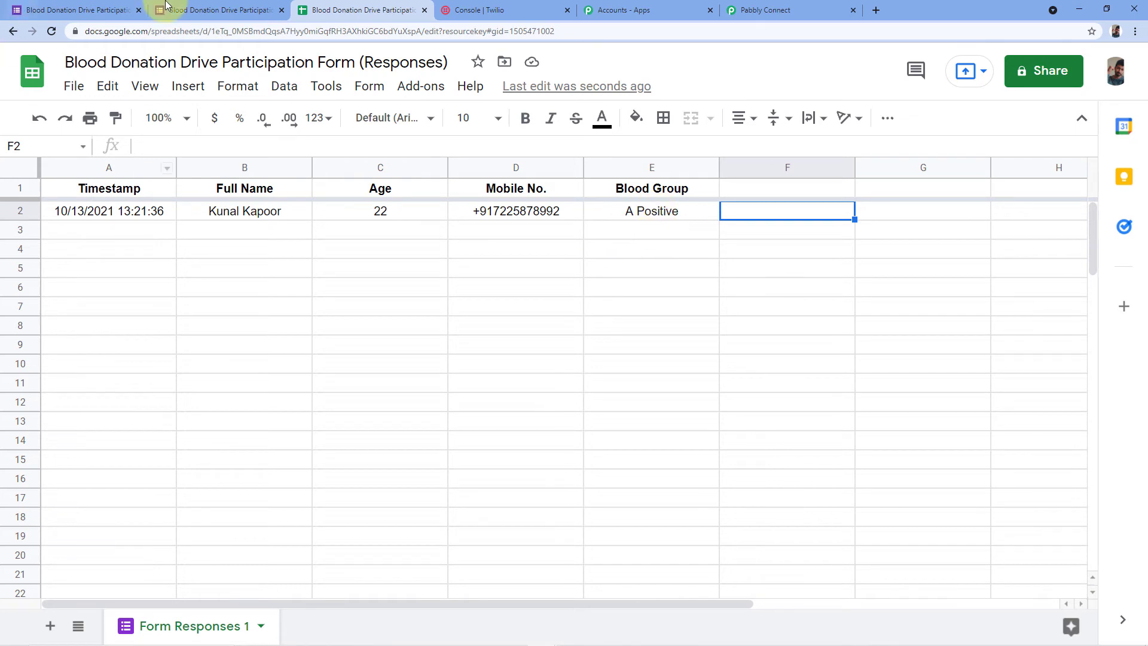
Check the test submission in the form and responses spreadsheet, and examine the response received by the Pabbly Connect trigger.
left_click(215, 10)
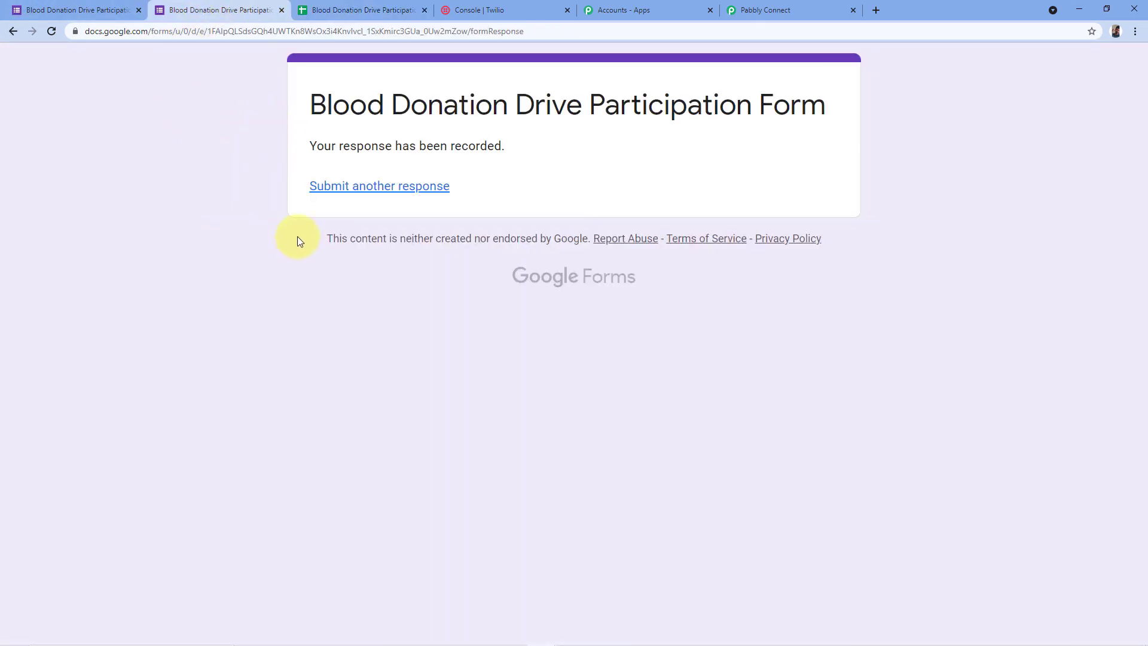
left_click(361, 10)
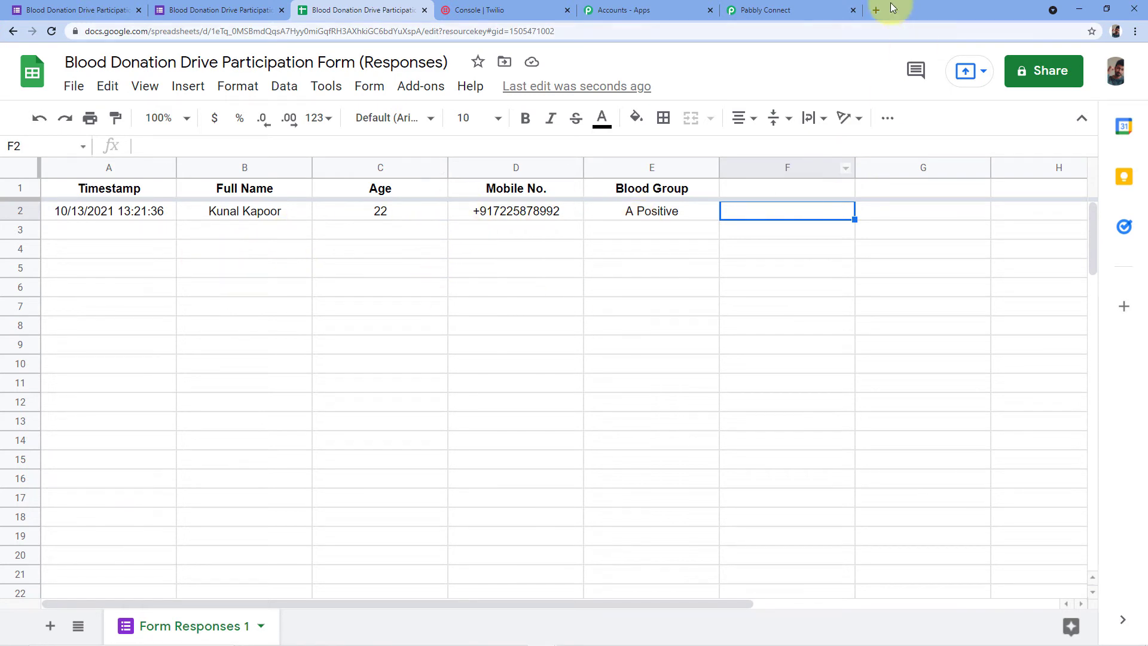
left_click(797, 8)
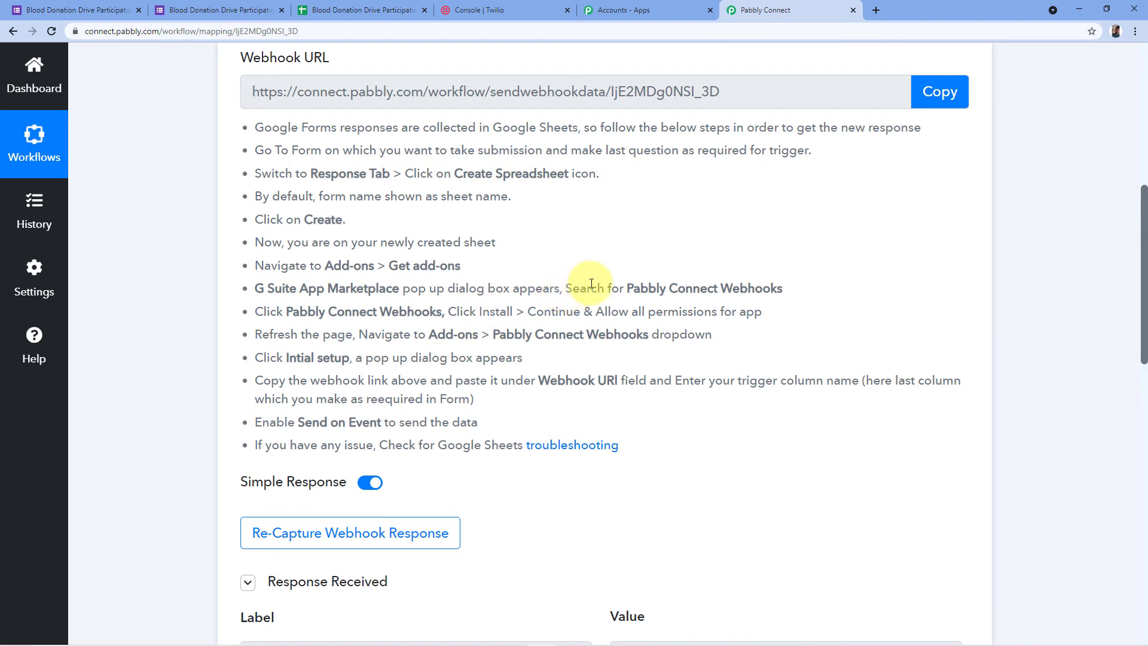
scroll(592, 281, "down", 4)
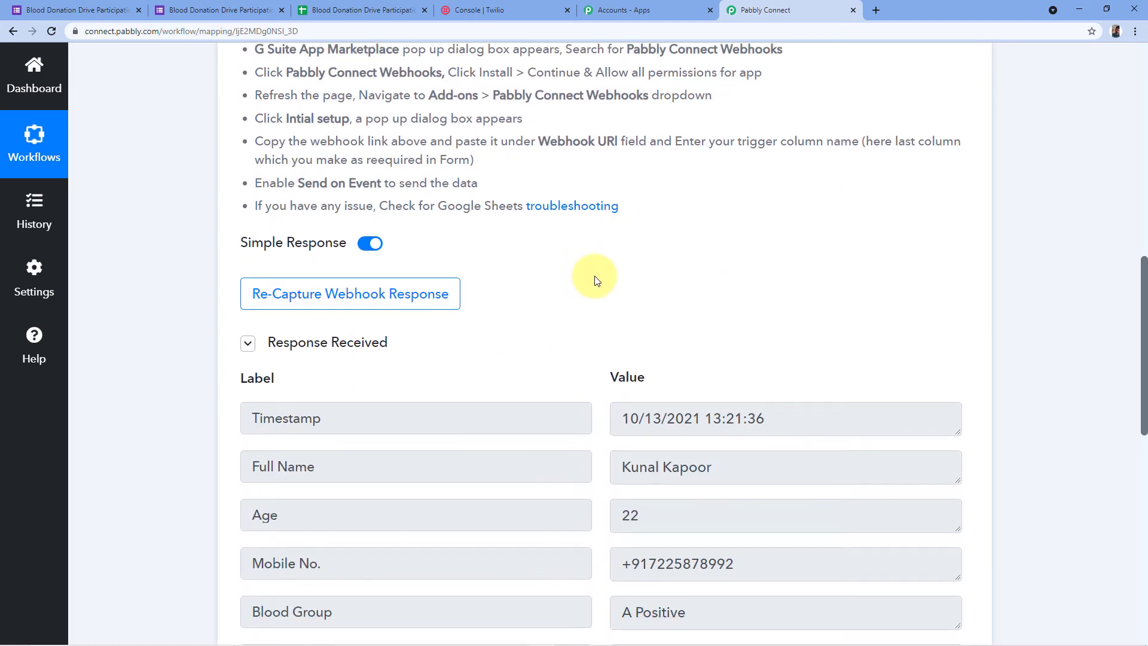
scroll(594, 276, "down", 1)
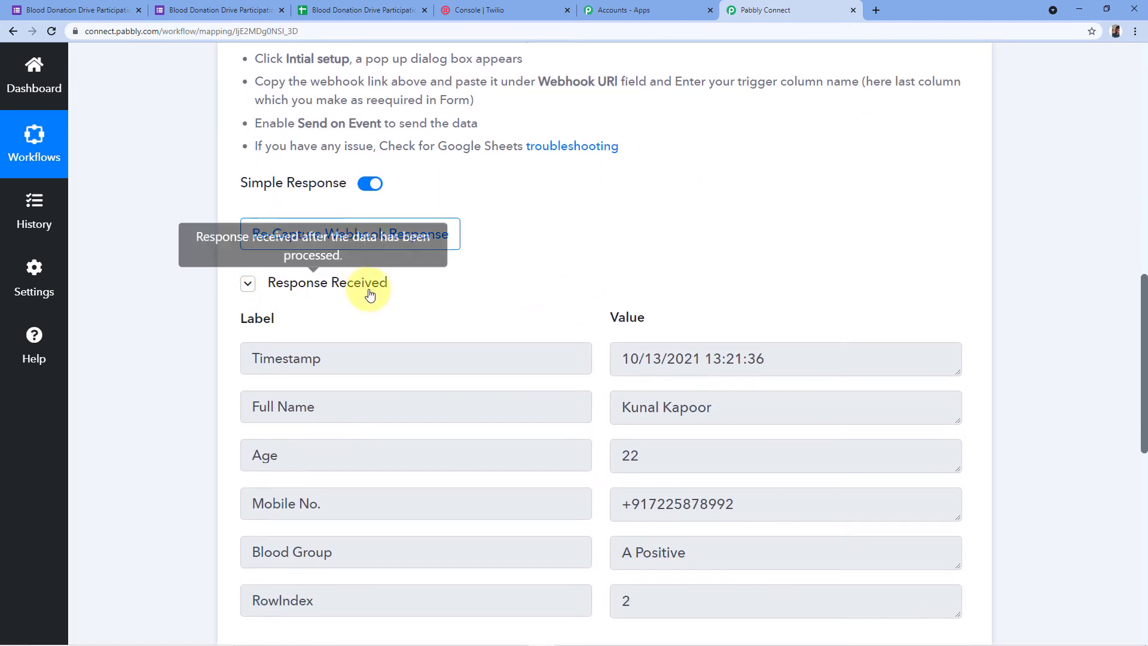
scroll(526, 251, "down", 1)
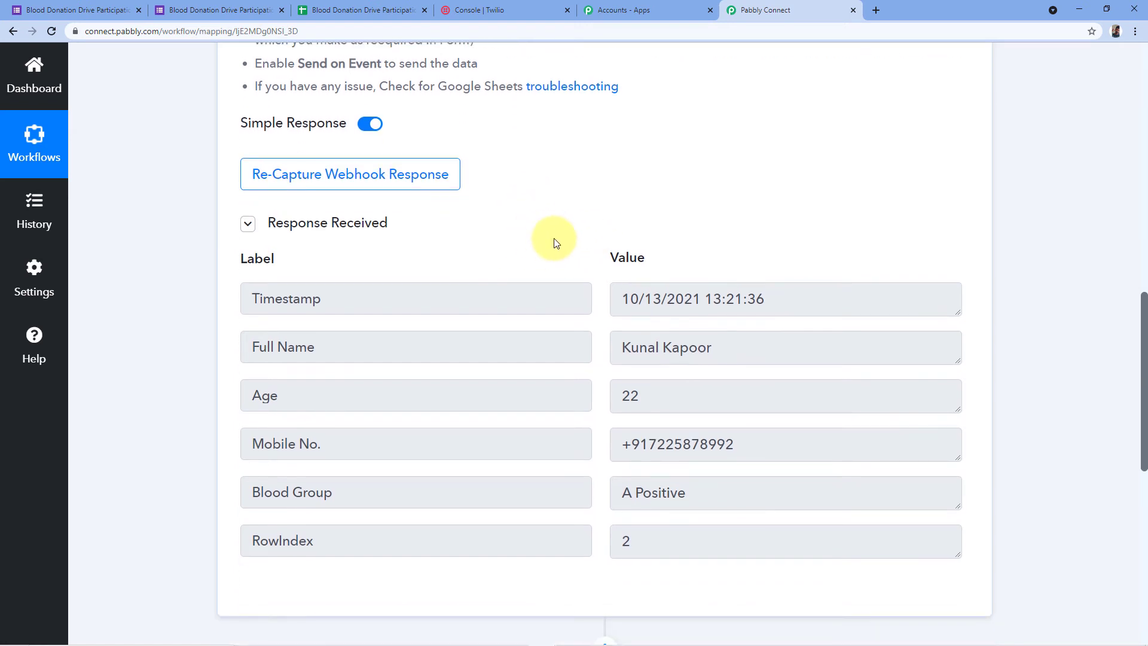
scroll(562, 263, "down", 1)
left_click_drag(710, 288, 580, 287)
left_click(594, 277)
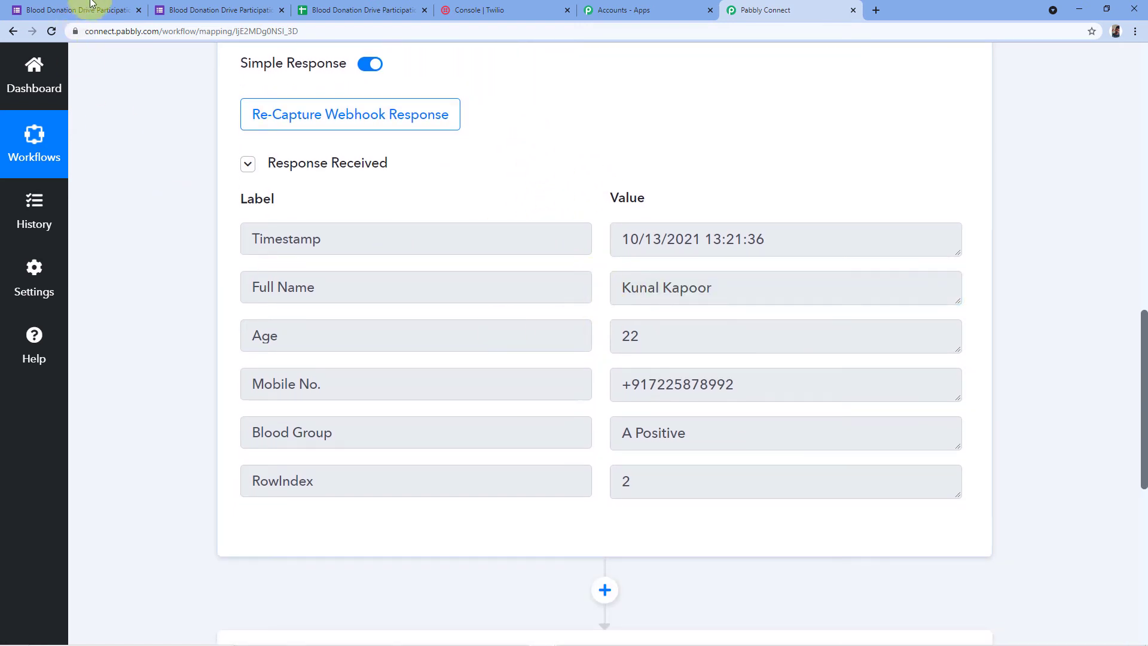
Compare the form submission with the full name, age, mobile number and blood group captured in the Pabbly Connect workflow.
left_click(190, 7)
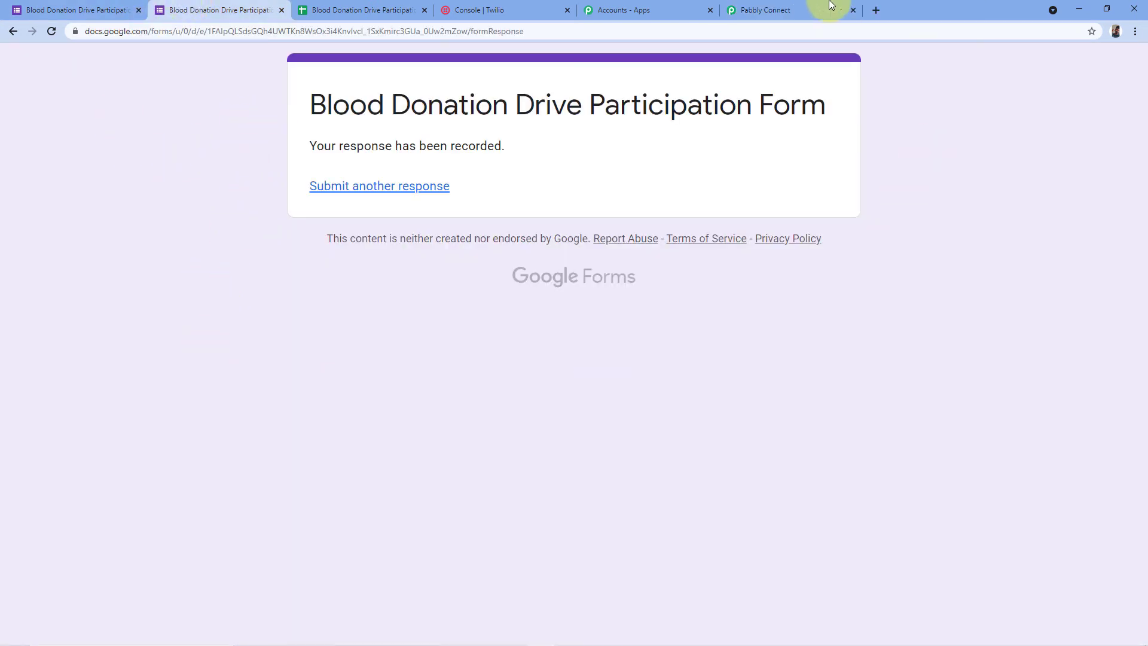
left_click(789, 10)
scroll(584, 154, "down", 1)
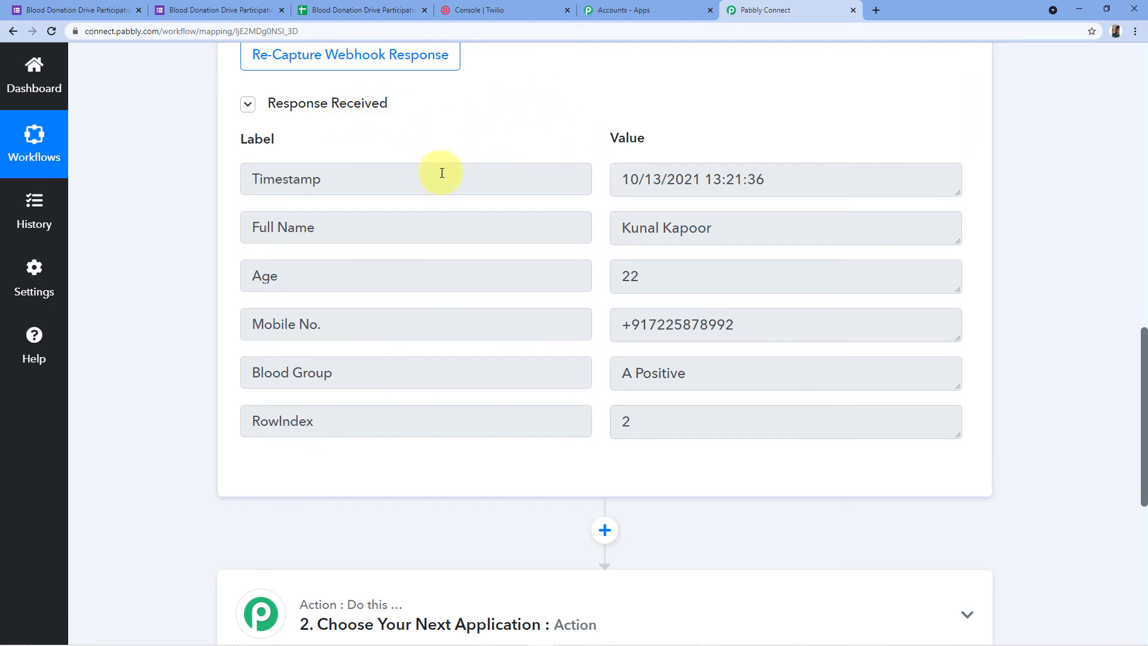
scroll(606, 178, "down", 1)
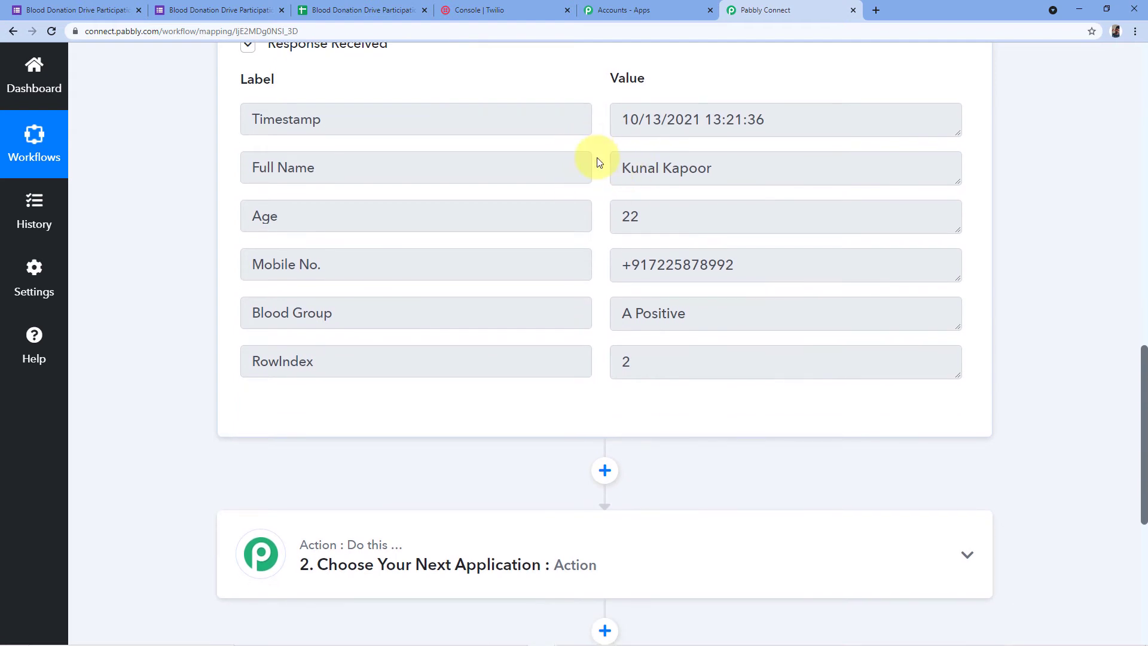
left_click_drag(622, 170, 705, 192)
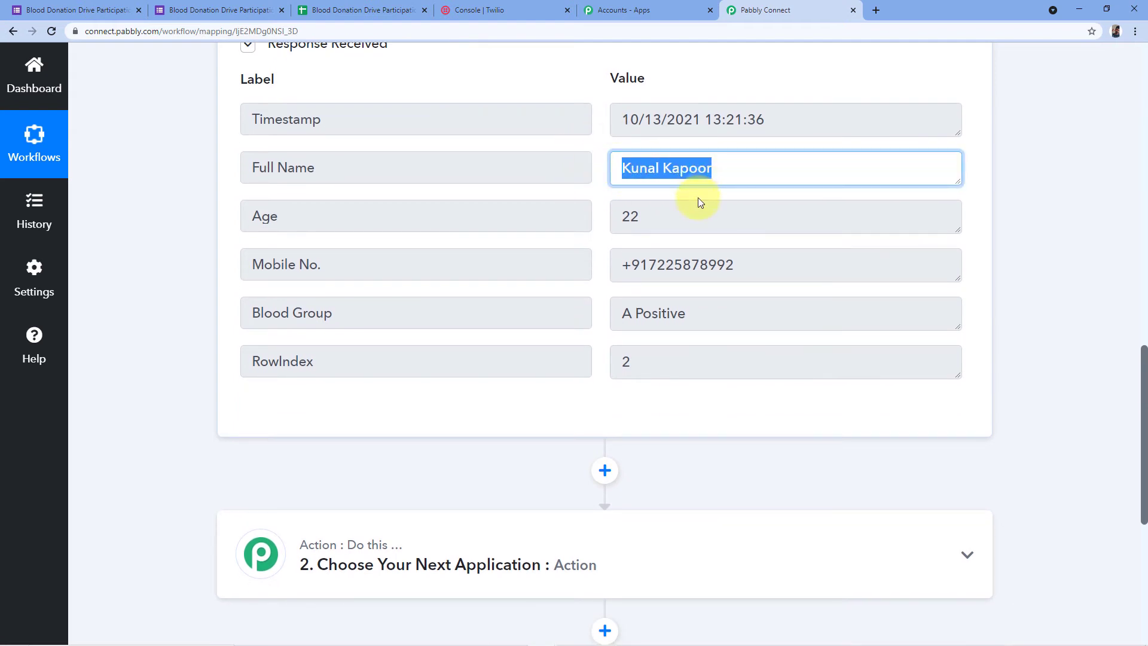
double_click(666, 212)
left_click_drag(734, 265, 615, 264)
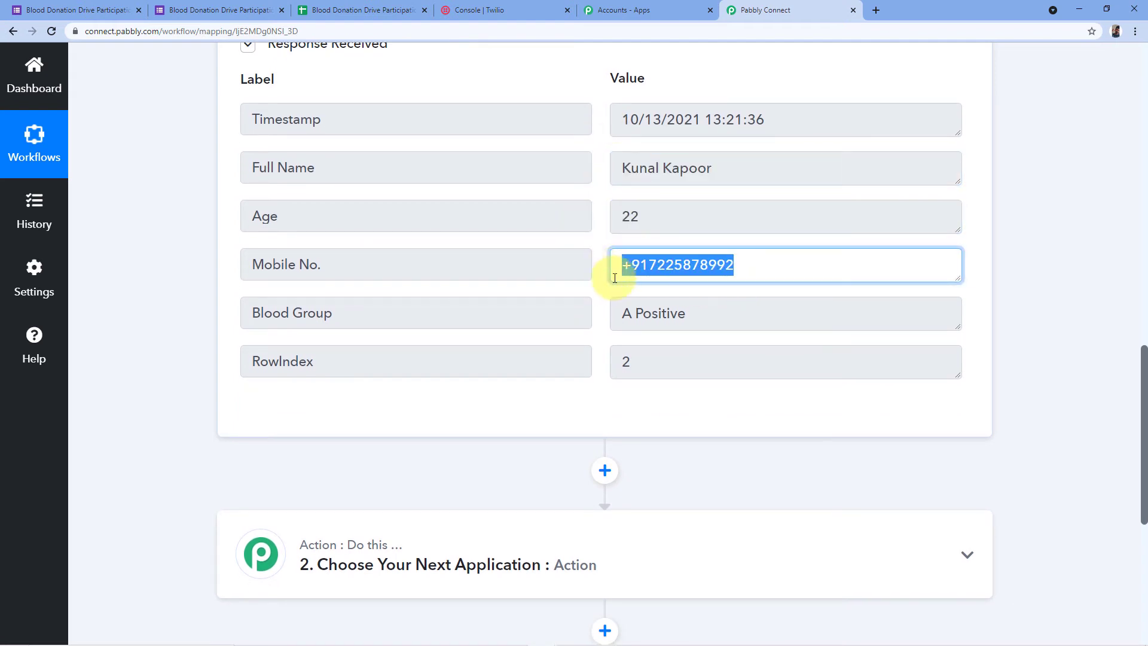
left_click_drag(692, 315, 605, 314)
left_click(598, 282)
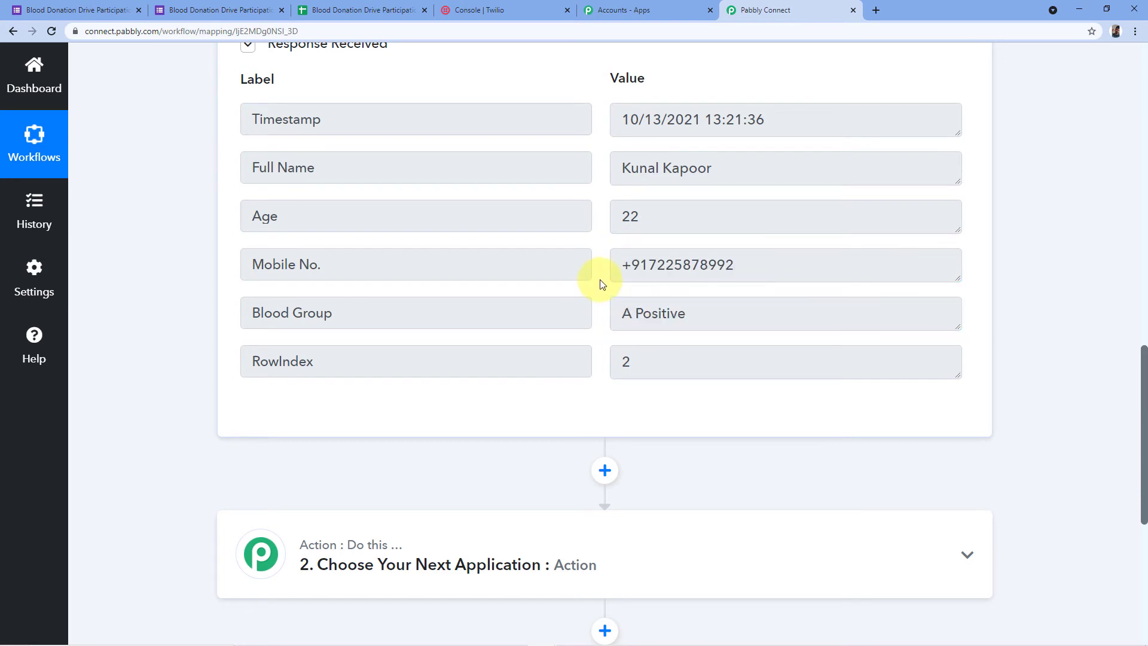
Review the form's submission confirmation and the response details captured by the Google Forms trigger.
left_click(222, 7)
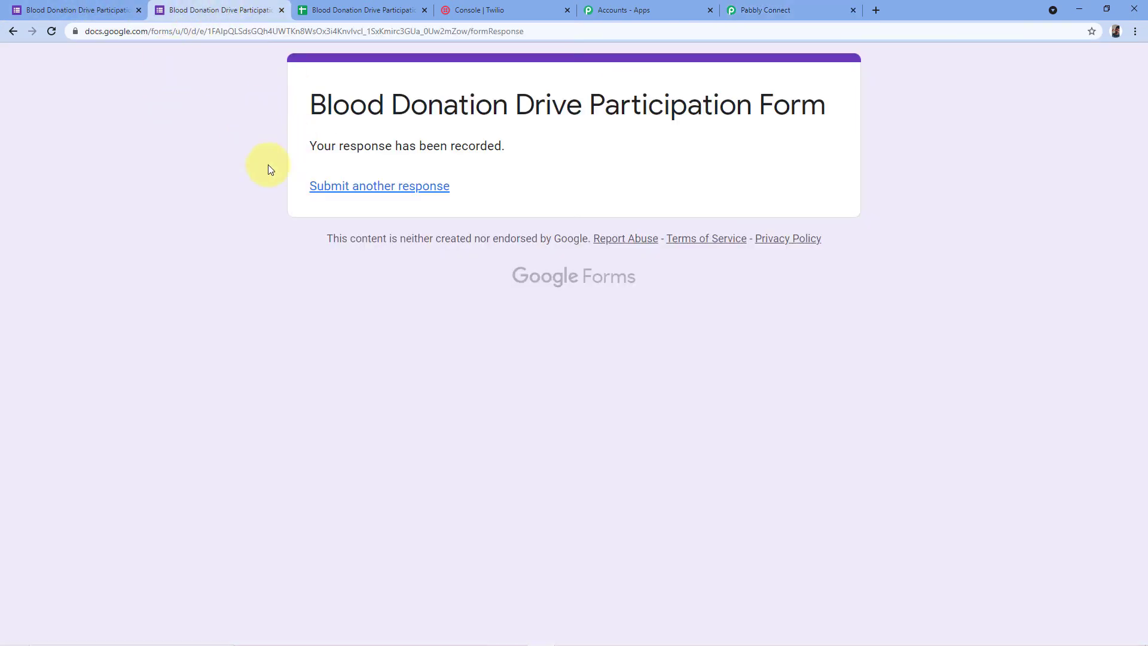
left_click(817, 8)
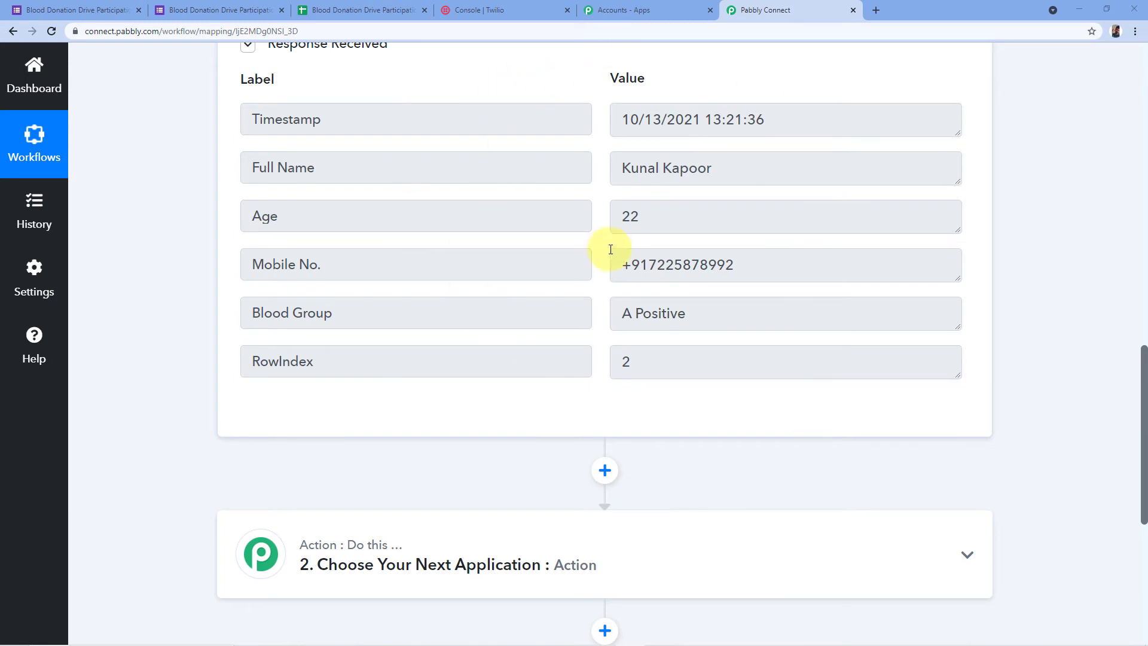
scroll(654, 254, "up", 1)
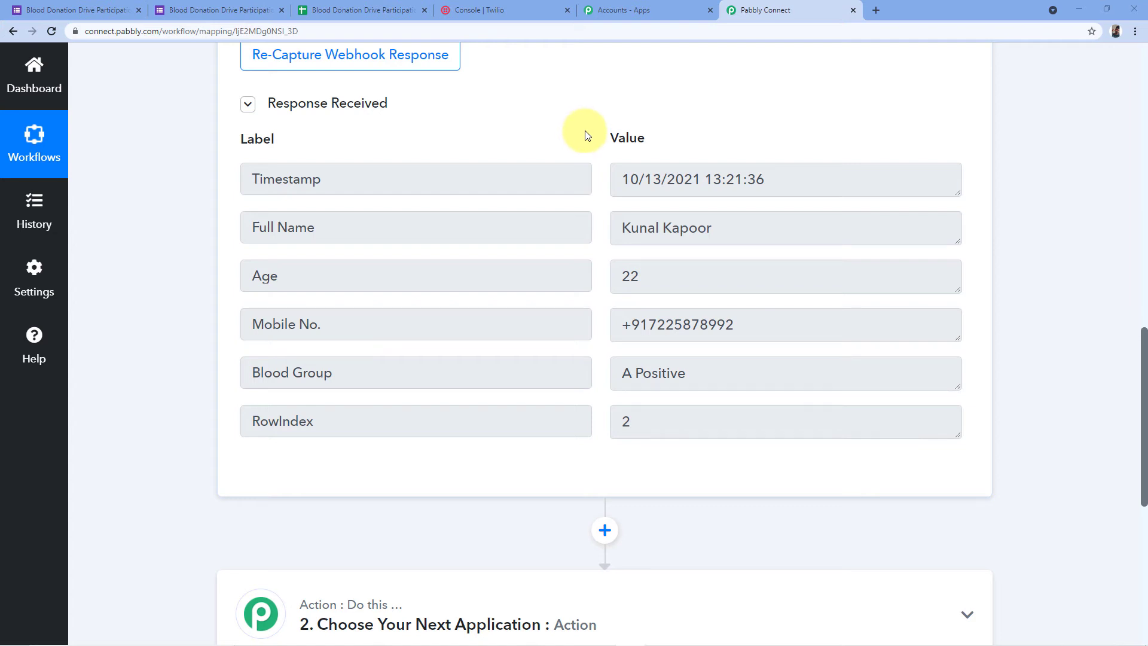
scroll(986, 170, "down", 1)
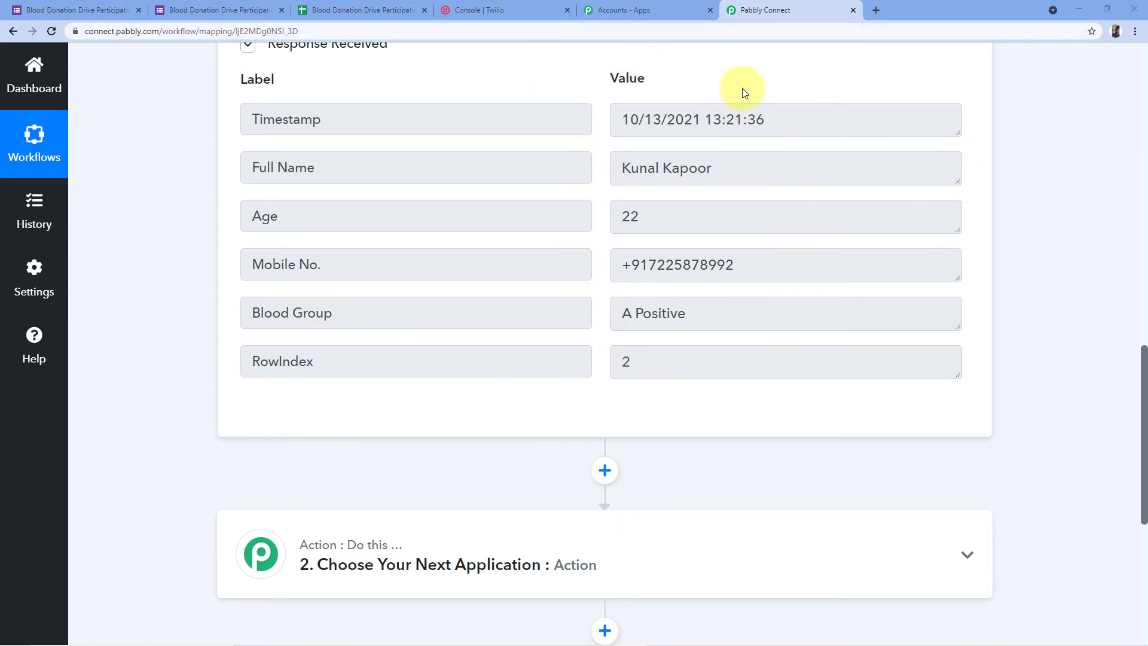
scroll(743, 94, "down", 2)
scroll(735, 92, "up", 2)
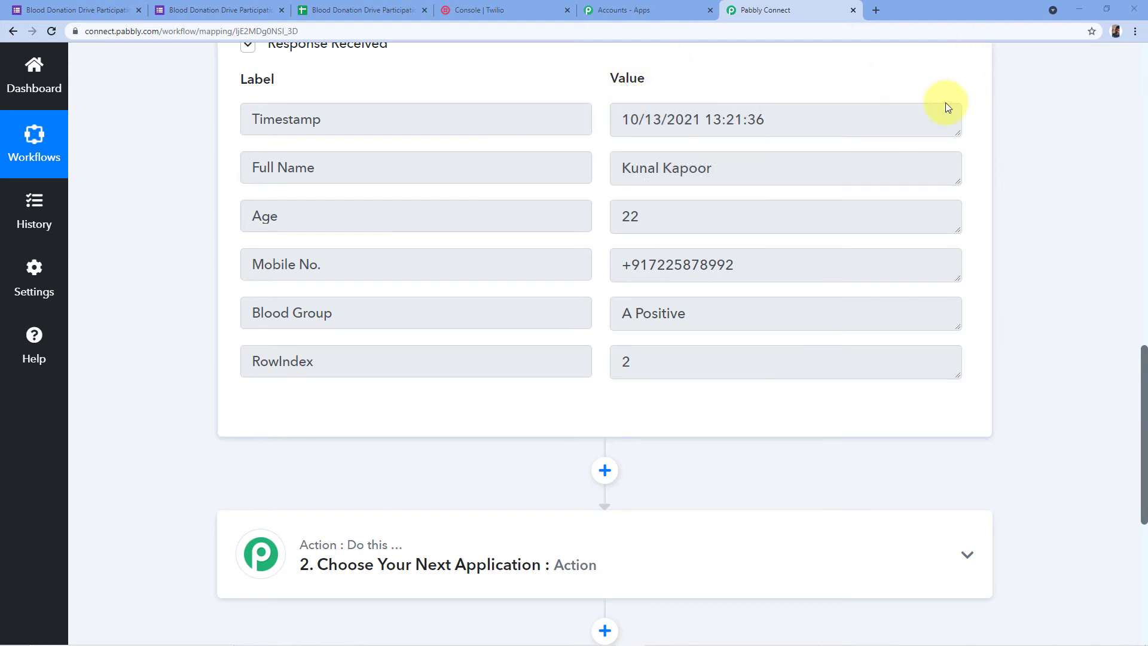
Set the workflow's action application to Twilio with Send SMS Message as the action event.
scroll(956, 107, "down", 3)
scroll(978, 117, "down", 2)
left_click(403, 244)
scroll(162, 356, "down", 1)
left_click(276, 302)
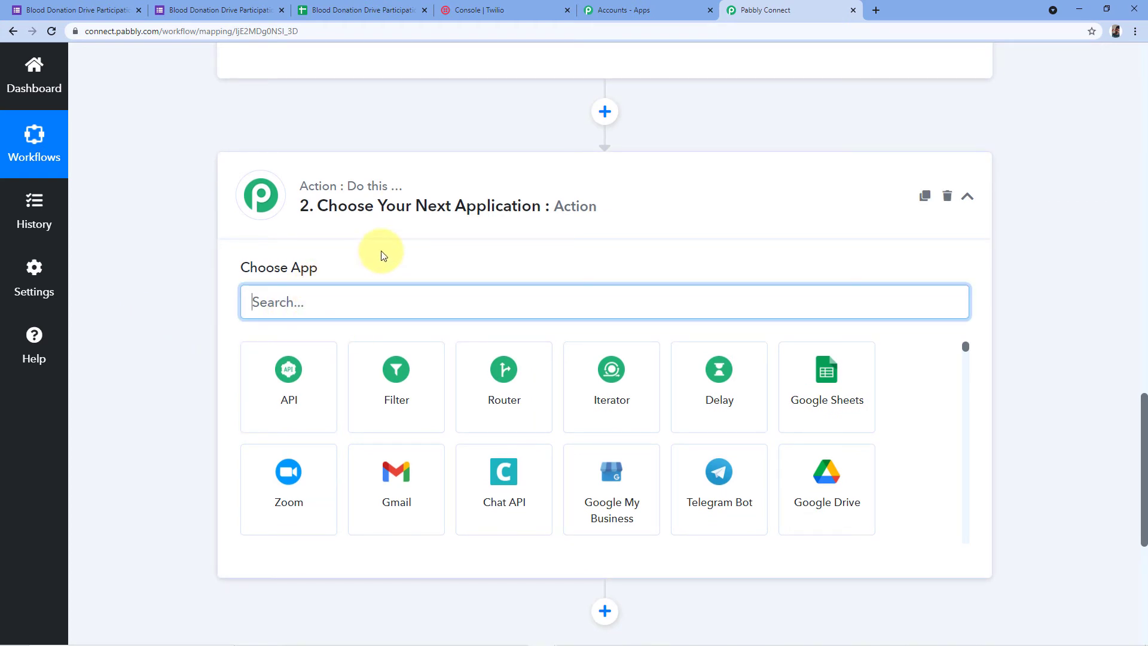
type("Twilio")
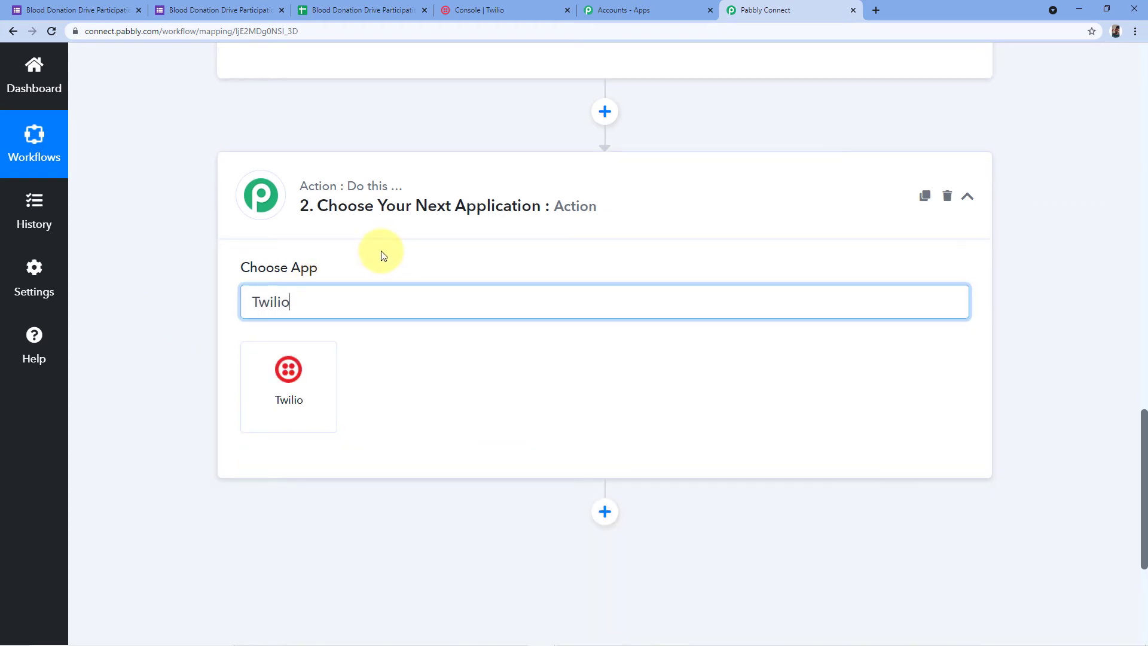
left_click(310, 383)
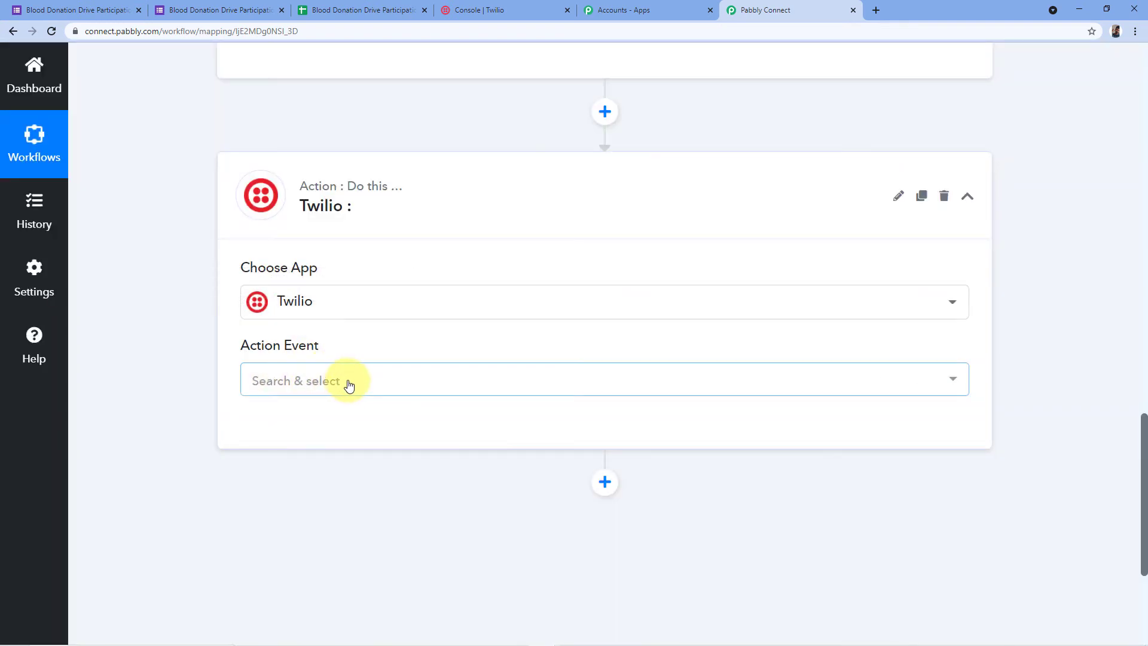
left_click(351, 385)
scroll(410, 328, "down", 2)
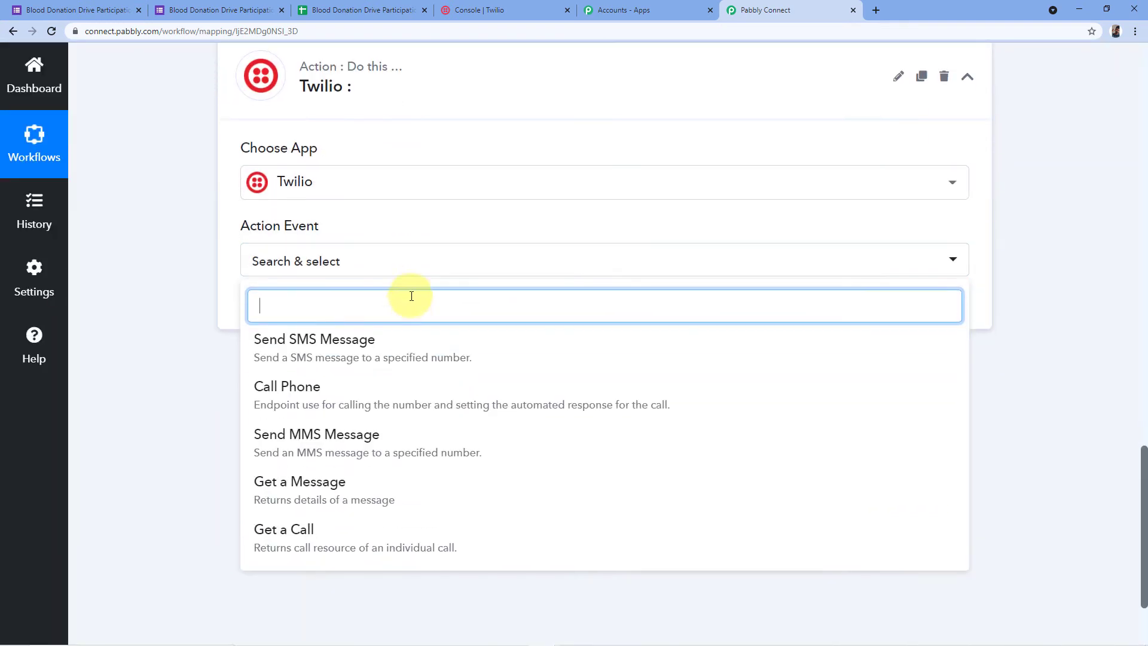
left_click(365, 356)
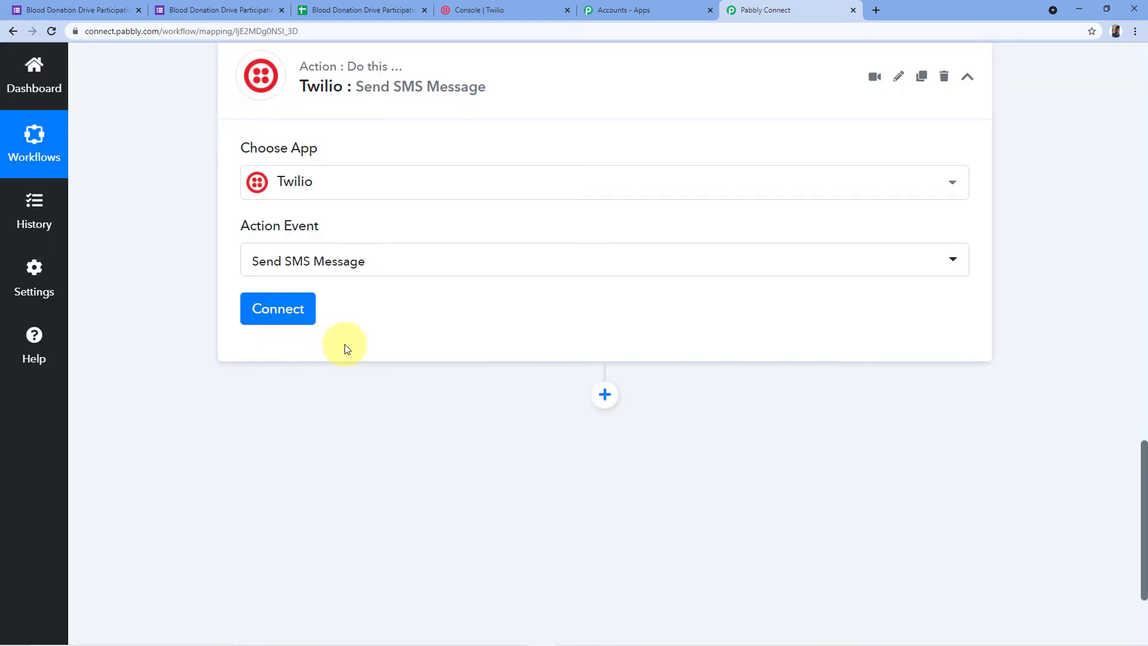
Start adding a new Twilio connection for the Send SMS Message action.
left_click(285, 309)
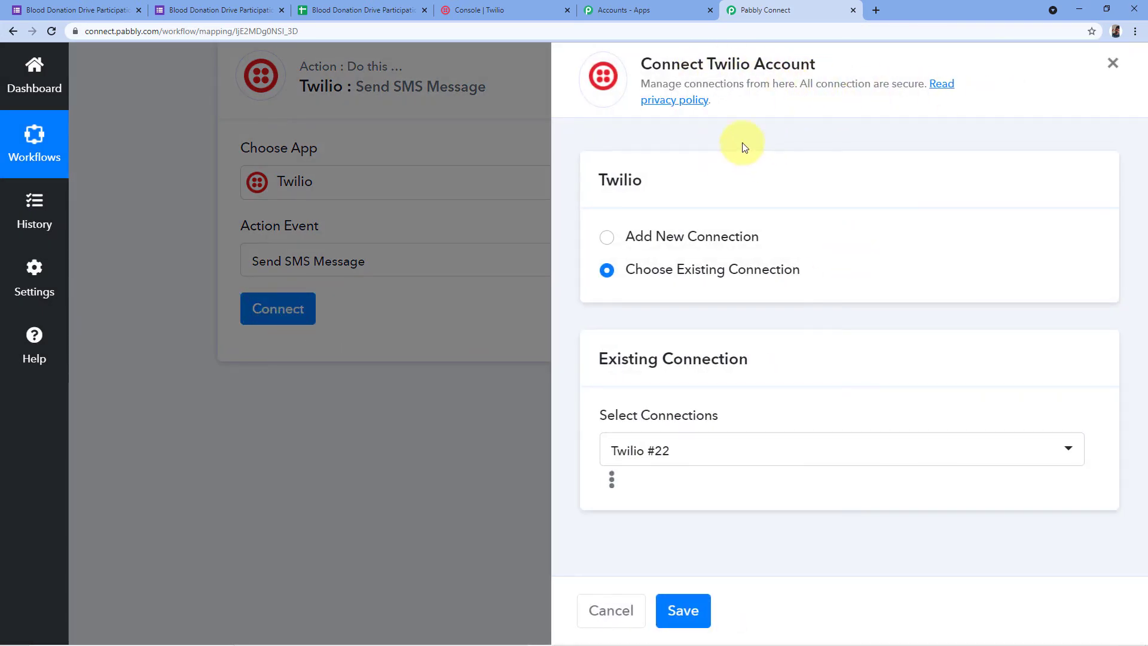
left_click(605, 237)
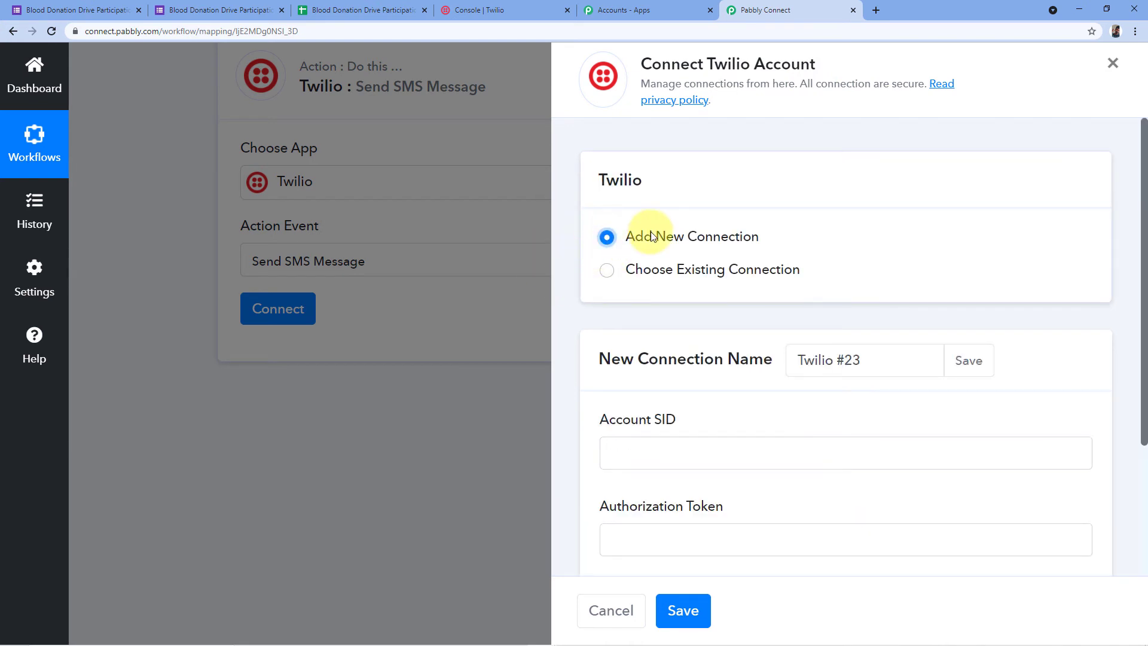
scroll(650, 231, "down", 3)
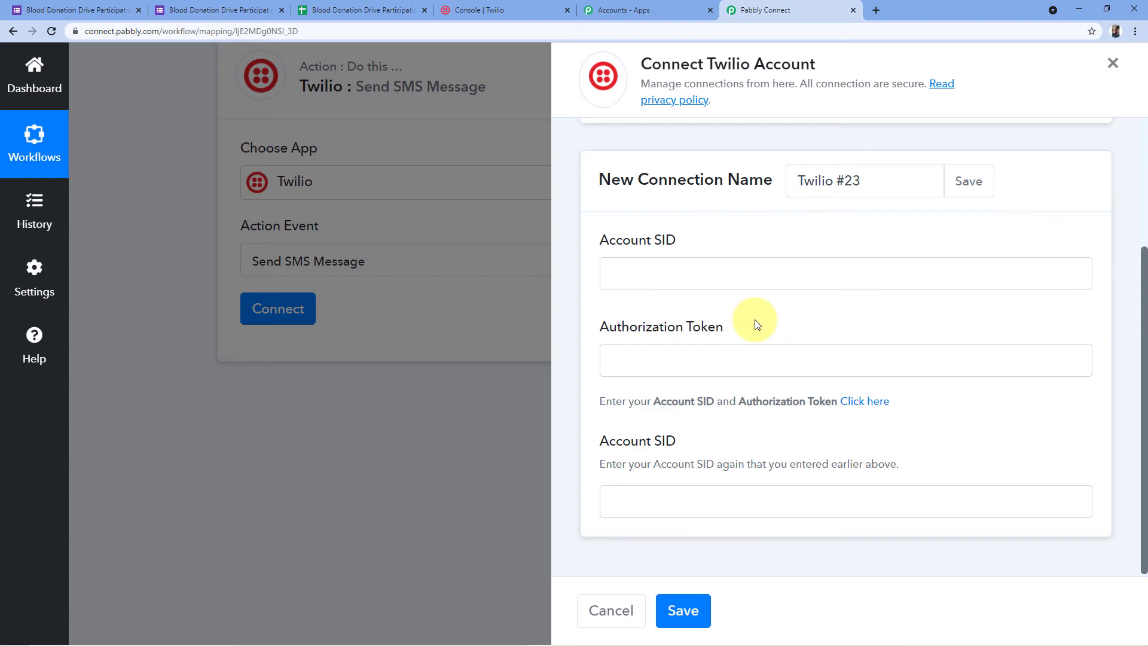
Copy the Account SID from the Twilio console and paste it into both Account SID fields of the new Pabbly Connect connection.
left_click(520, 10)
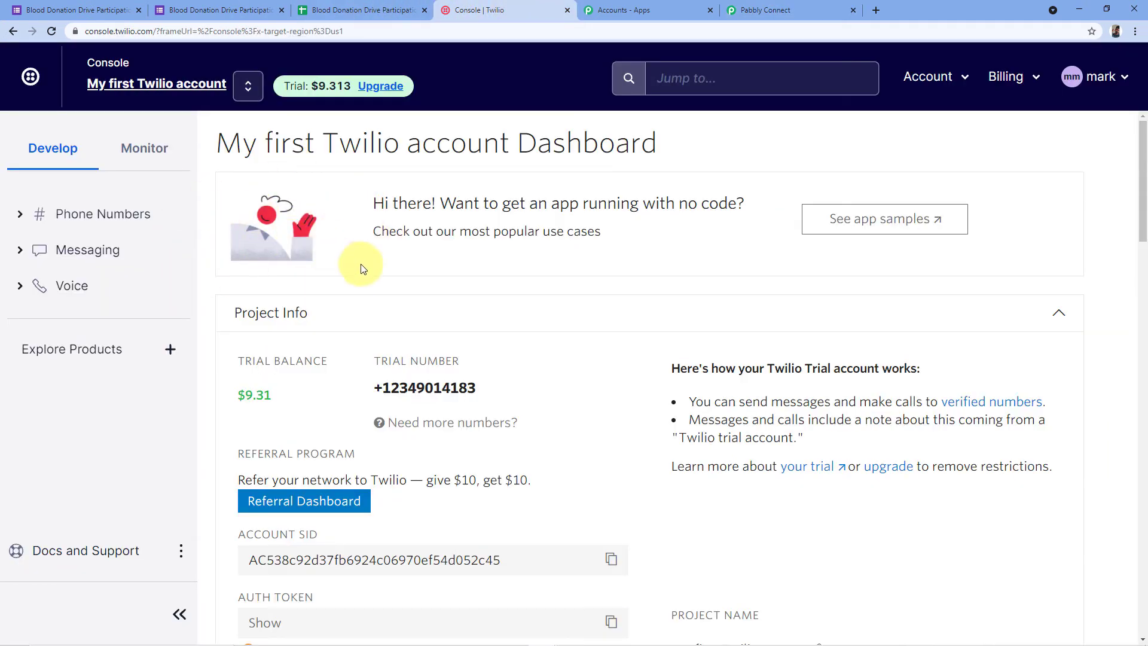
scroll(377, 254, "down", 4)
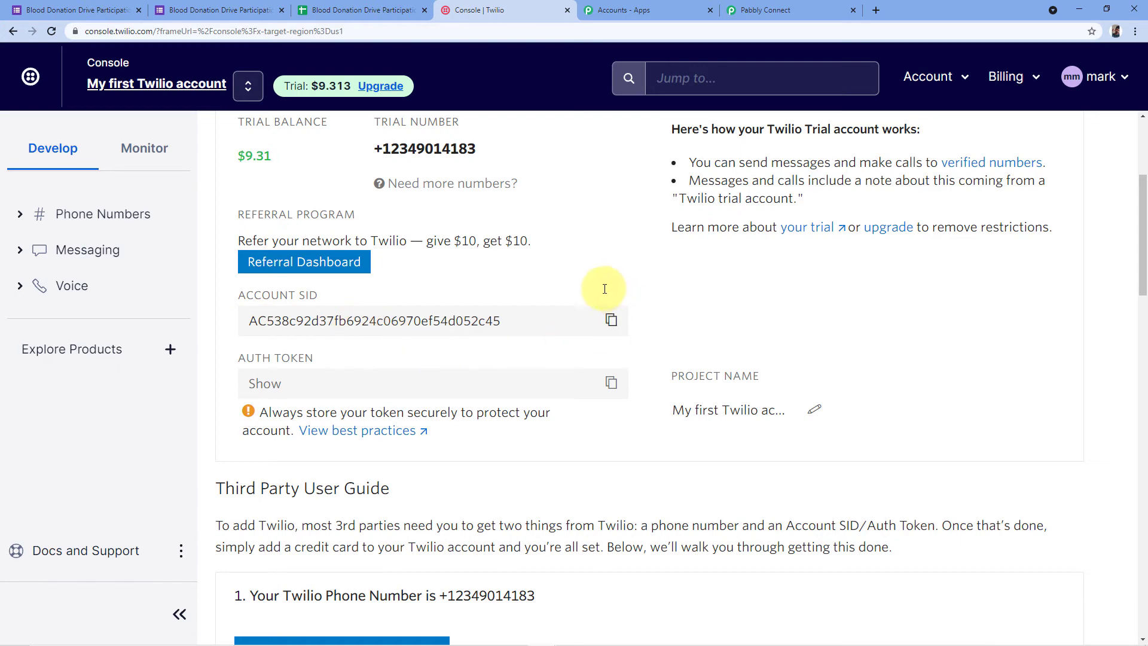
left_click(612, 321)
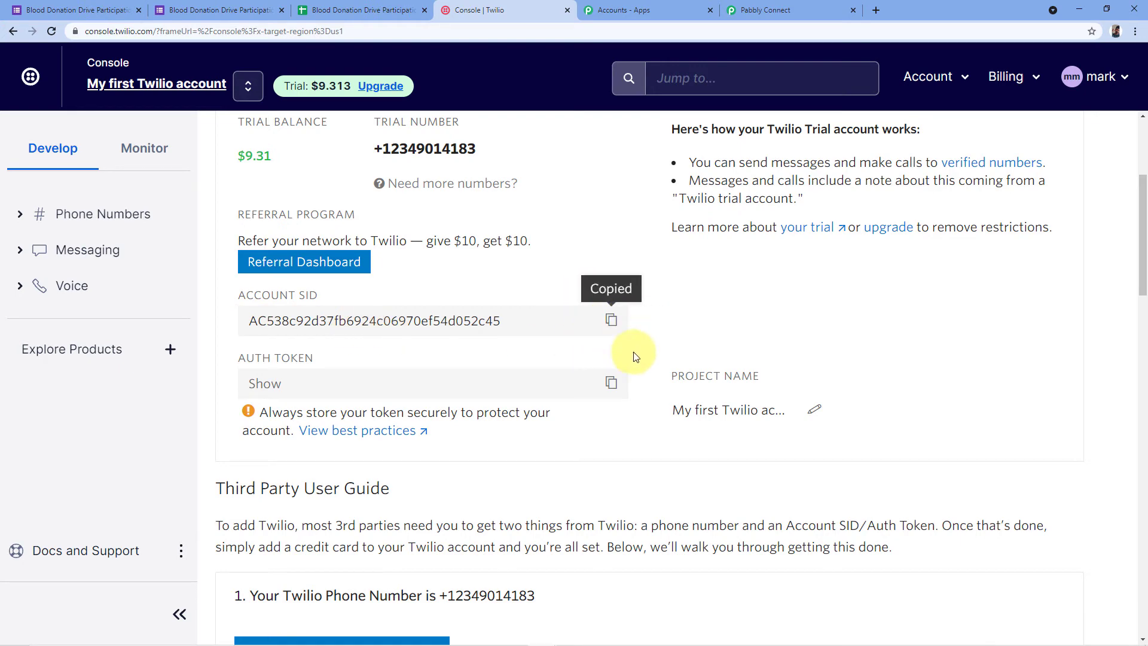
left_click(807, 10)
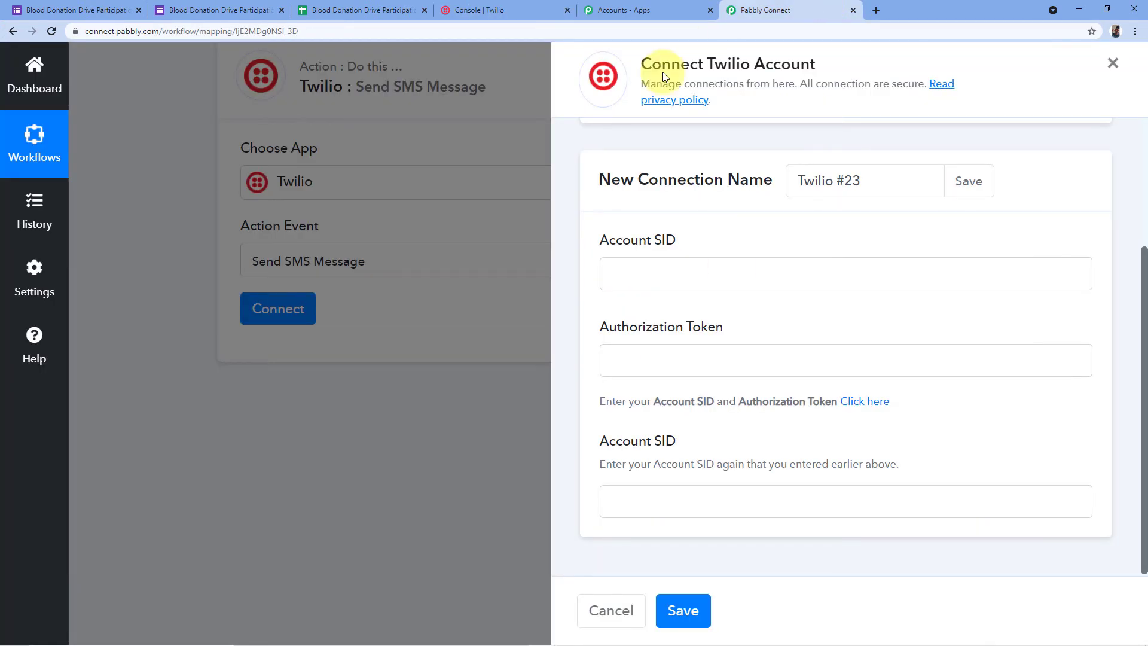
left_click(629, 284)
right_click(629, 283)
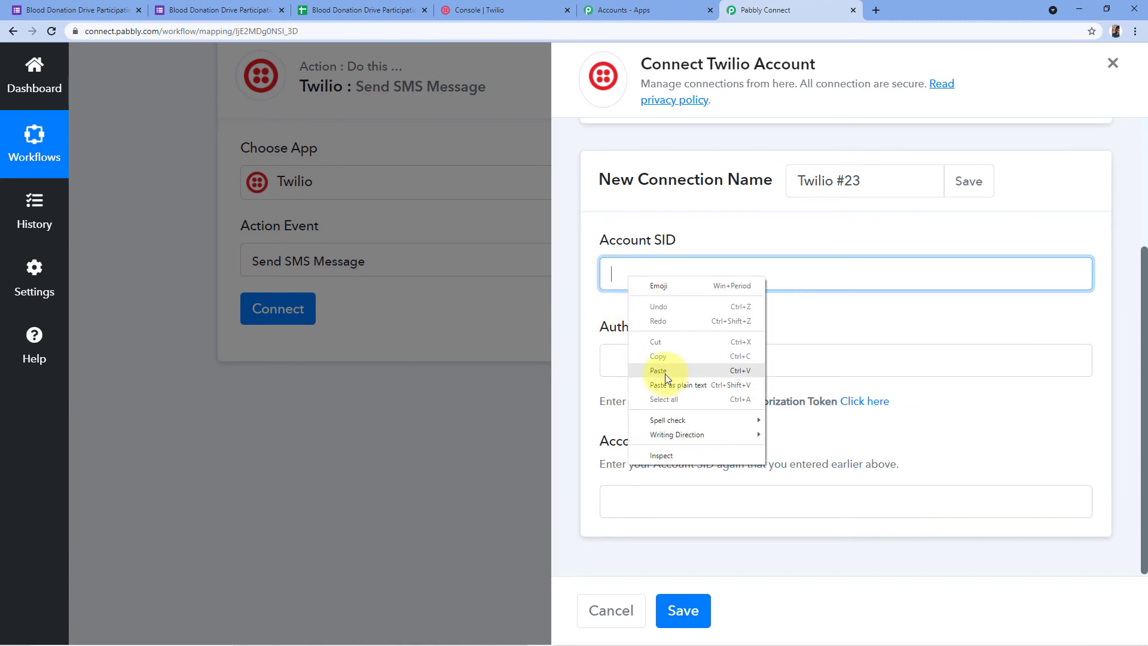
left_click(664, 374)
left_click(627, 501)
right_click(627, 501)
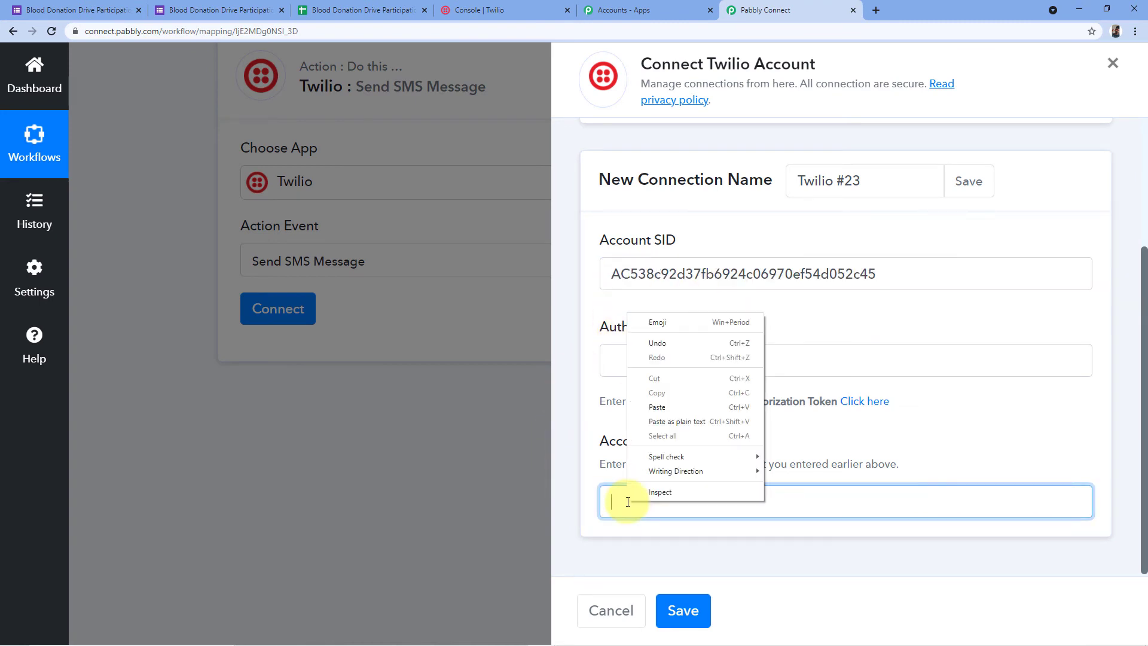
left_click(655, 406)
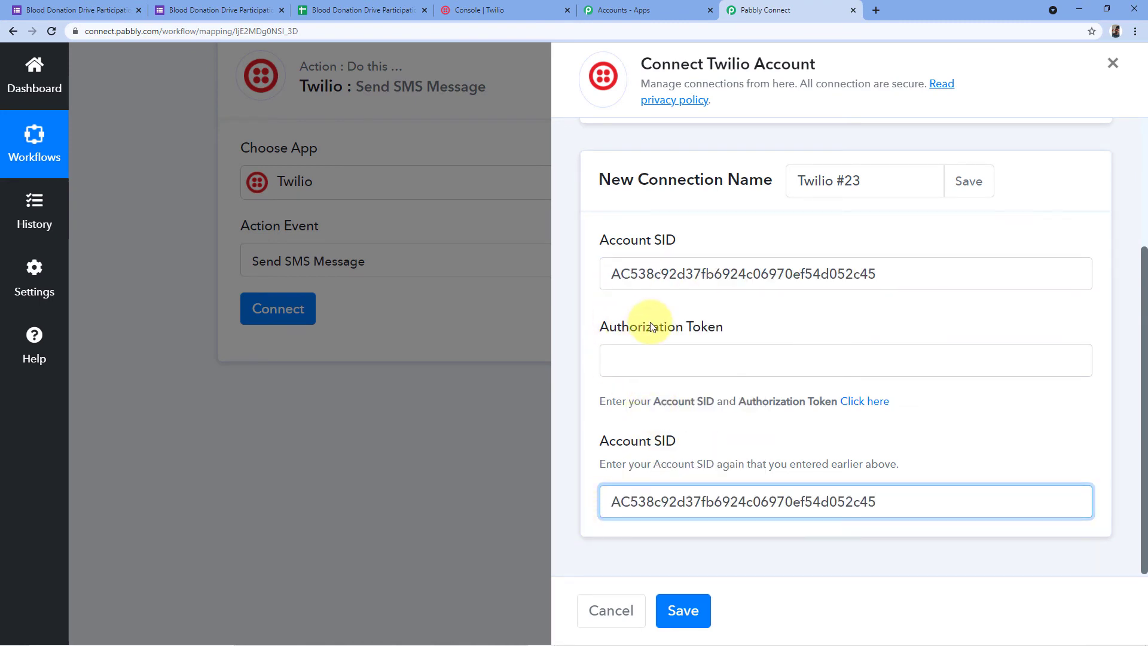
Copy the auth token from the Twilio console, paste it as the connection's Authorization Token in Pabbly Connect, and save the connection.
left_click(494, 8)
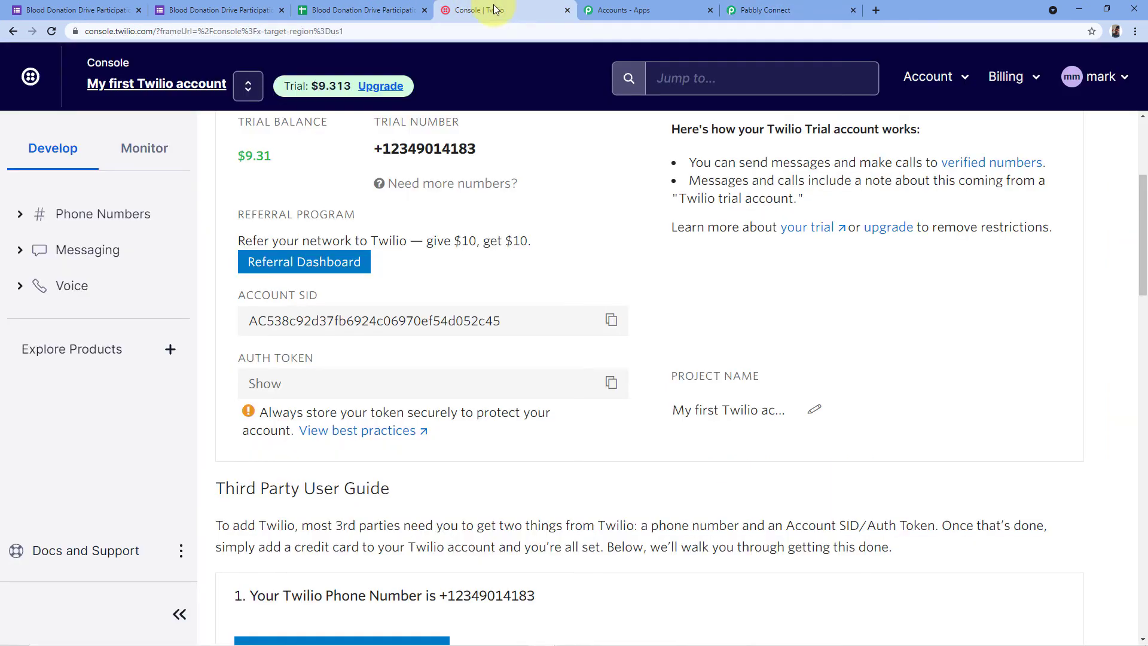
scroll(454, 281, "down", 1)
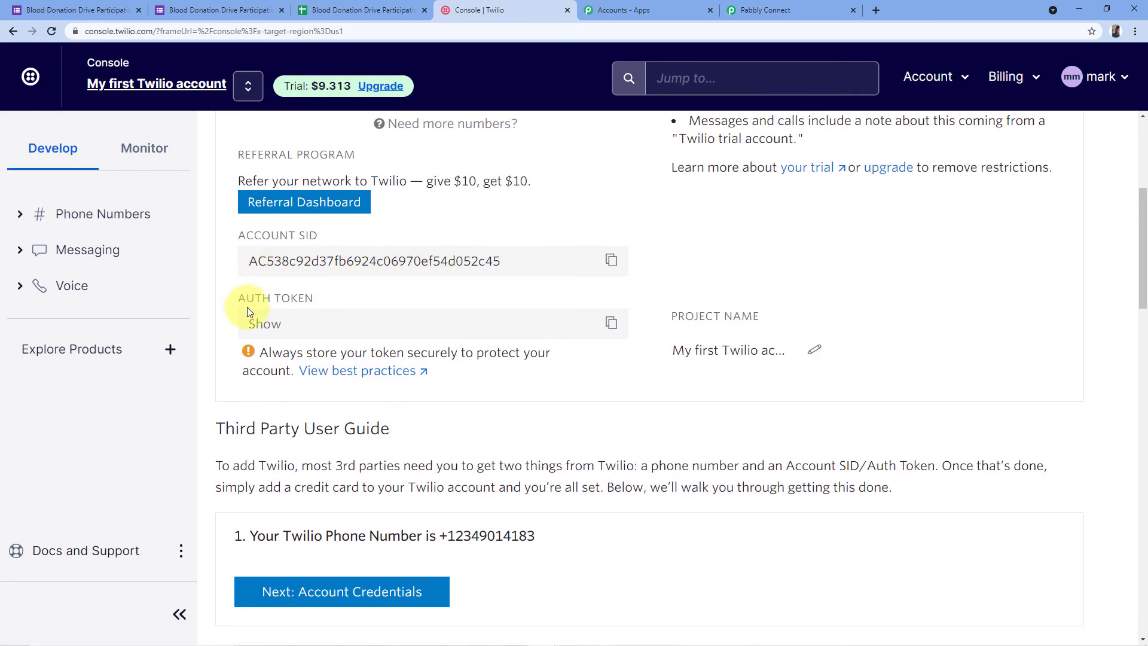
left_click(611, 323)
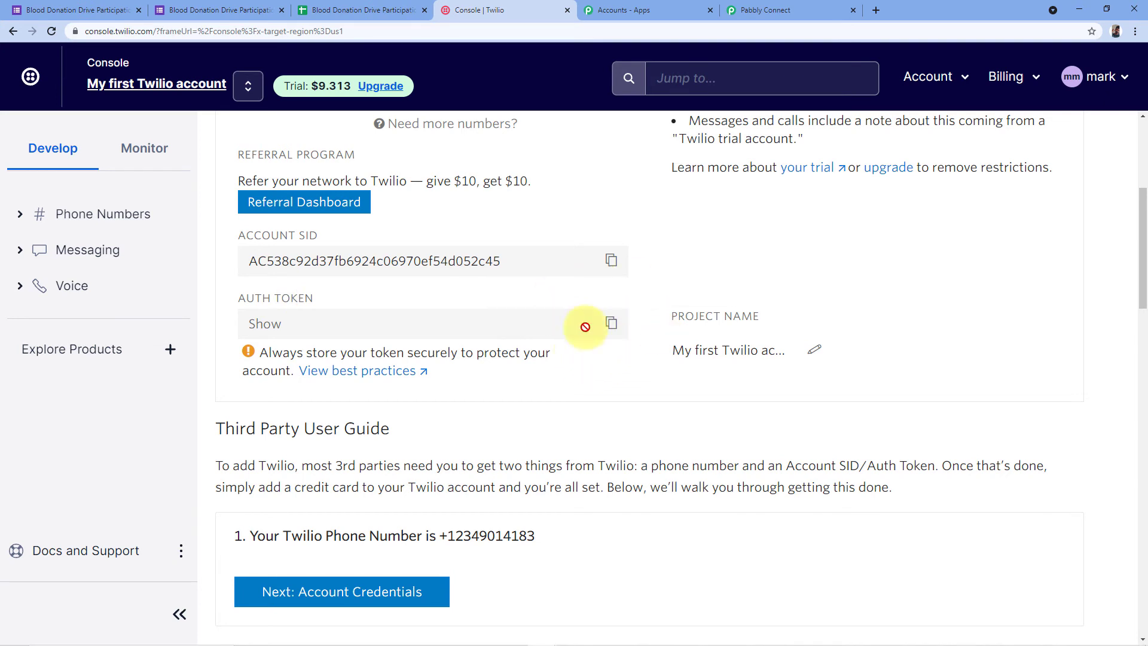
left_click(807, 7)
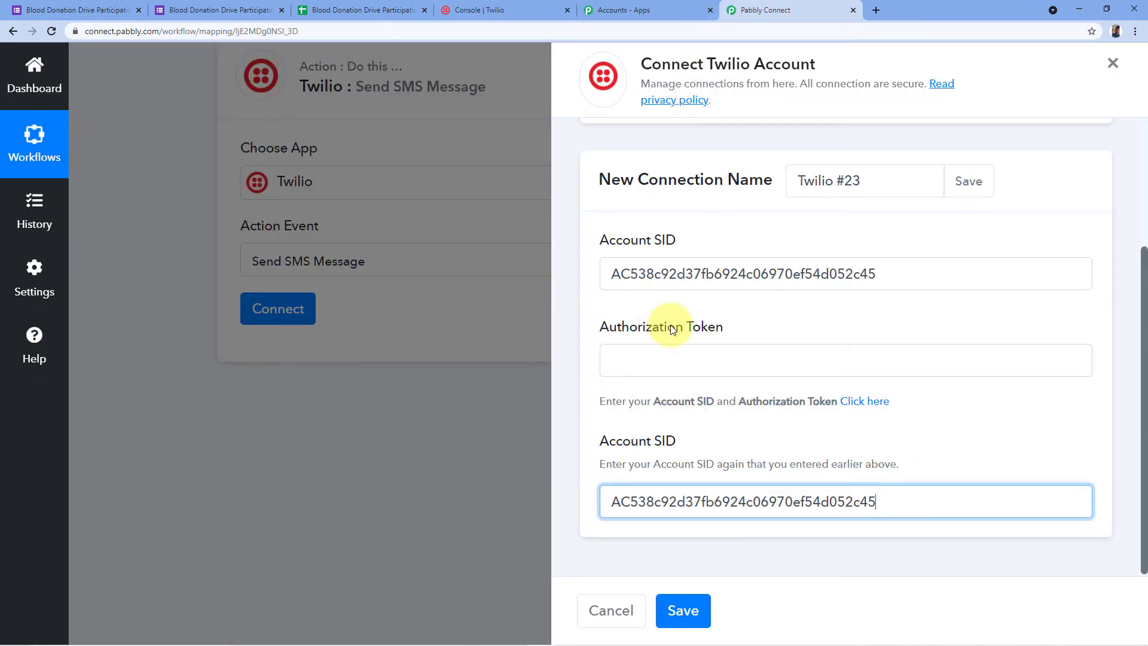
left_click(607, 357)
right_click(607, 357)
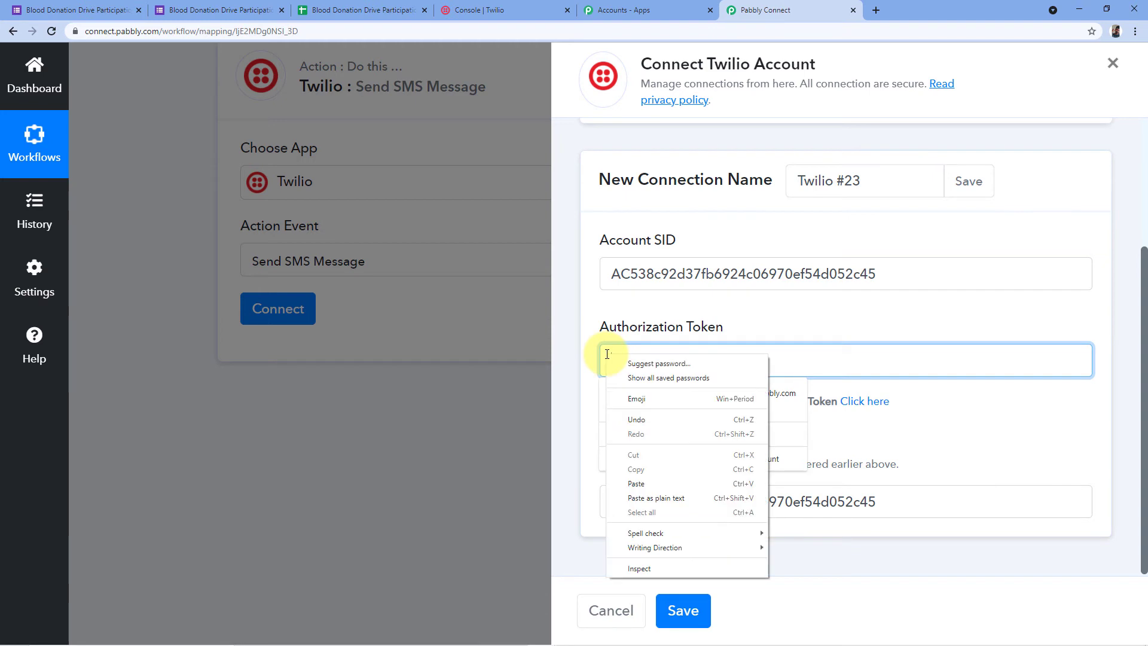
left_click(634, 483)
left_click(775, 317)
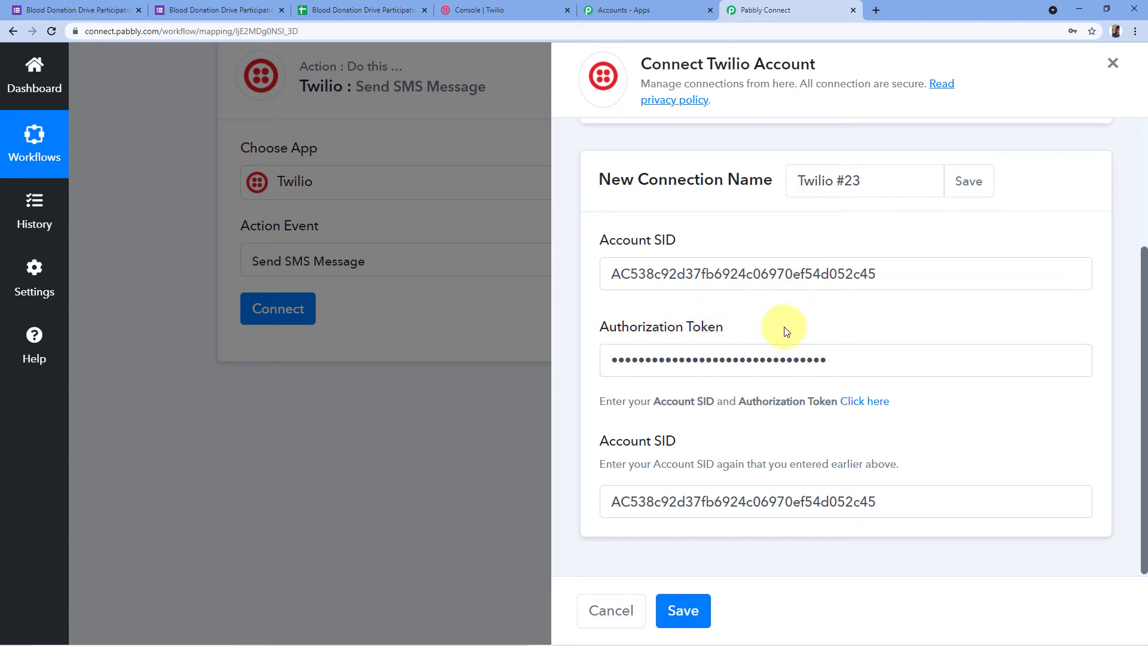
left_click(684, 611)
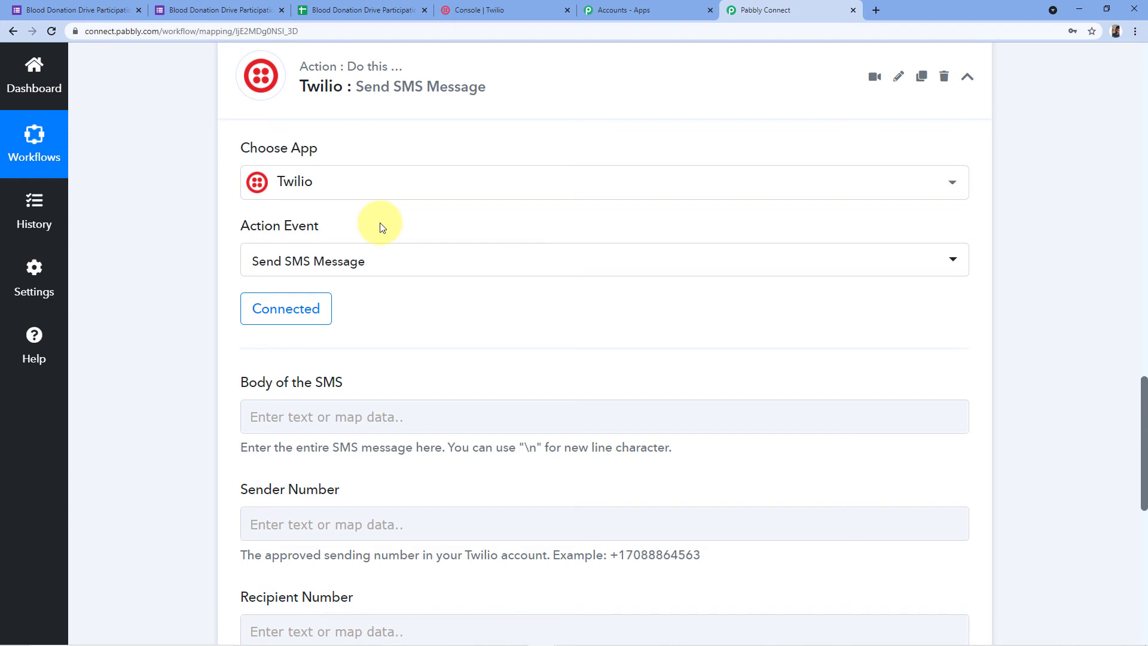
Begin the body of the Twilio SMS with the text "Hello".
scroll(383, 227, "down", 2)
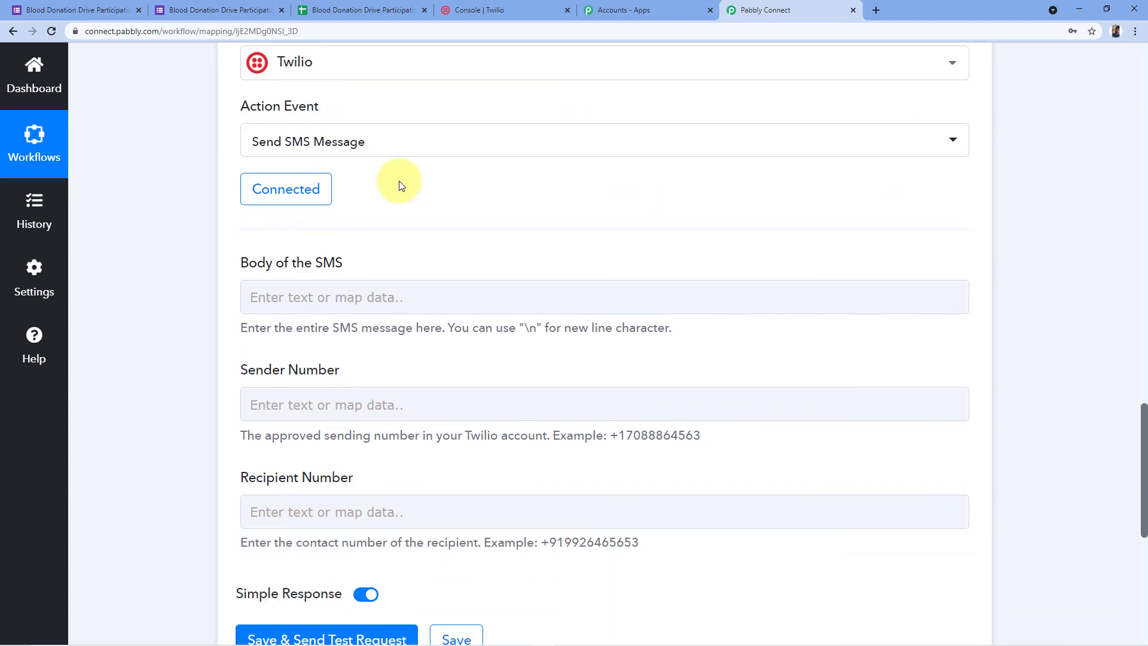
scroll(382, 182, "down", 1)
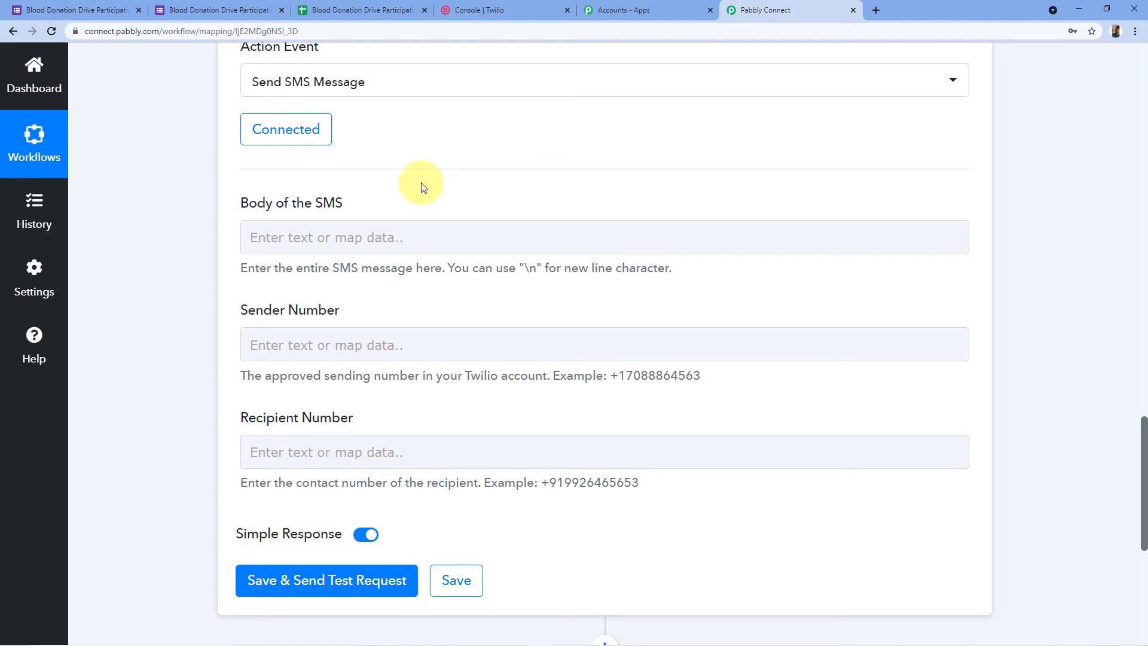
left_click(340, 228)
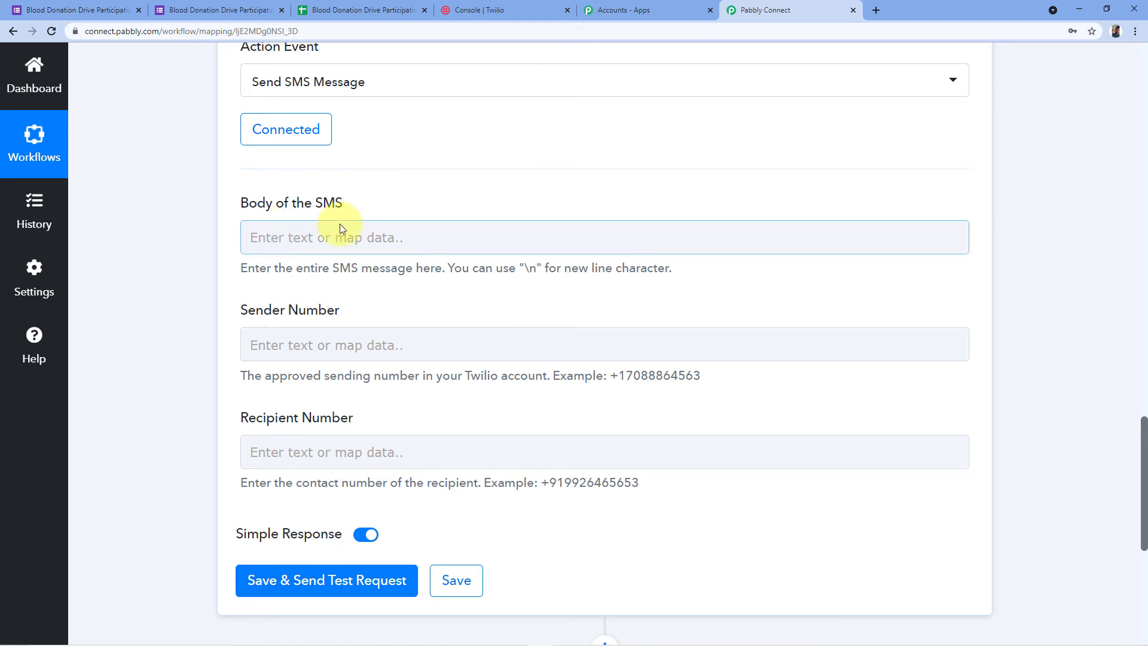
left_click(278, 239)
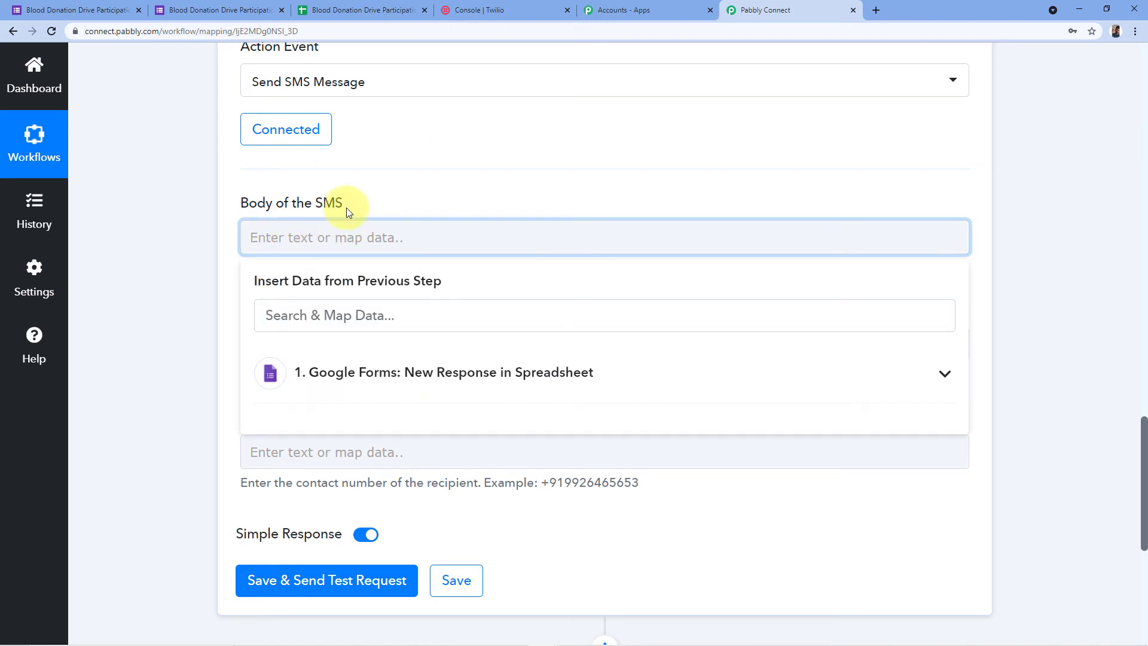
type("He")
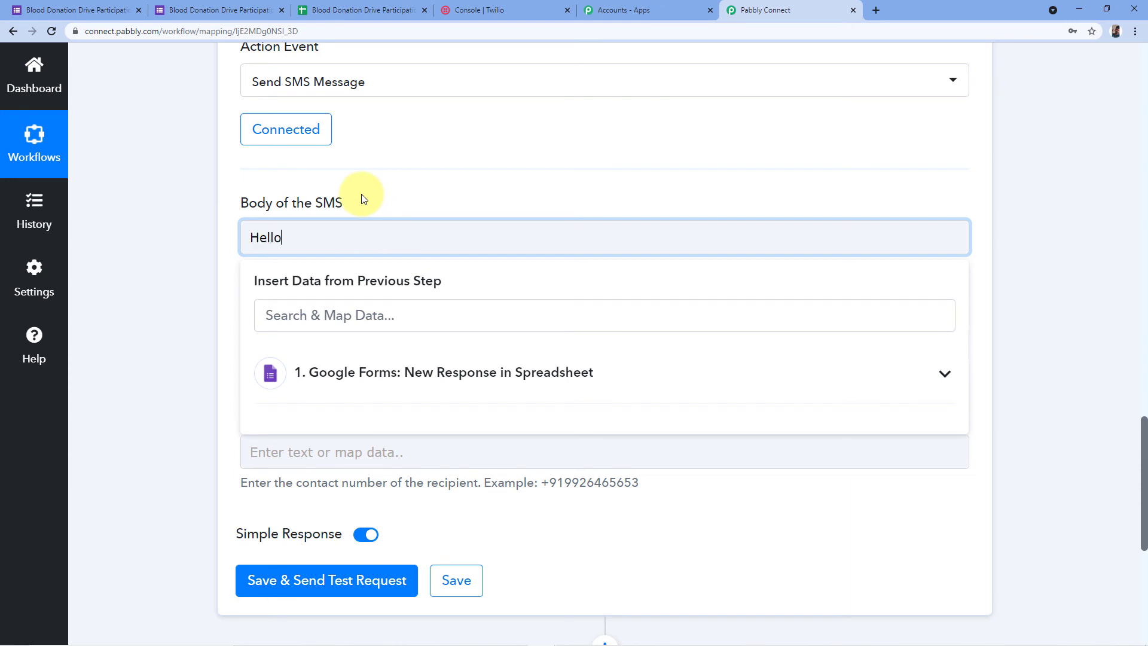
type("llo")
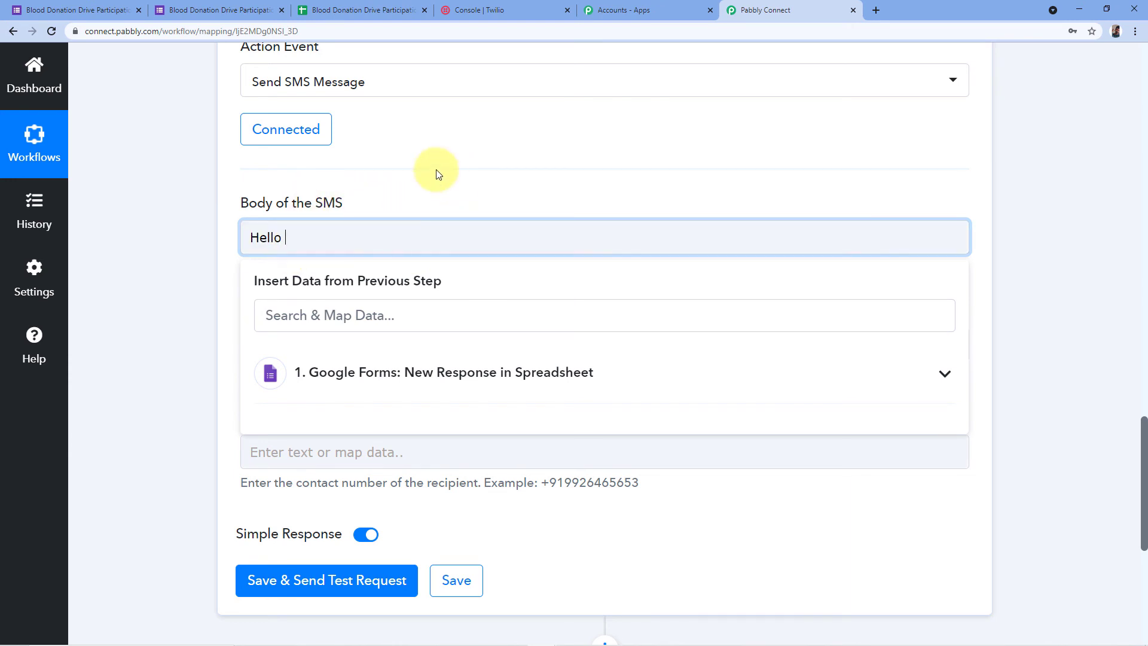
Map the Full Name value from the Google Forms response after "Hello" in the SMS body, followed by a comma and a new line.
scroll(683, 217, "up", 3)
scroll(684, 217, "up", 7)
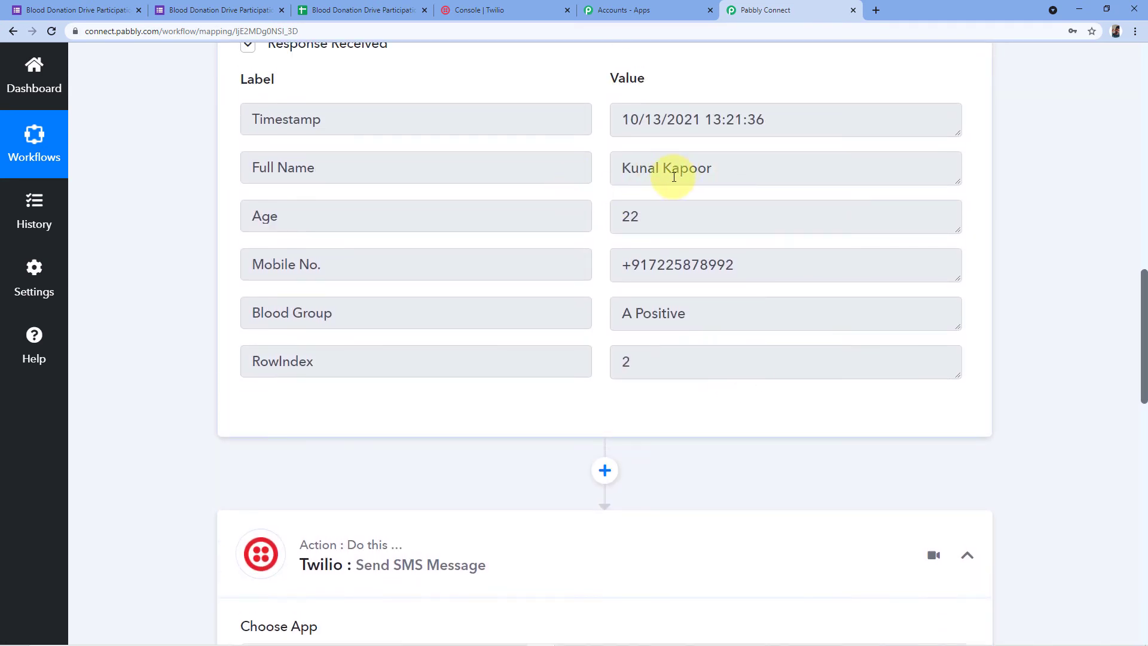
left_click(702, 171)
left_click_drag(713, 169, 617, 167)
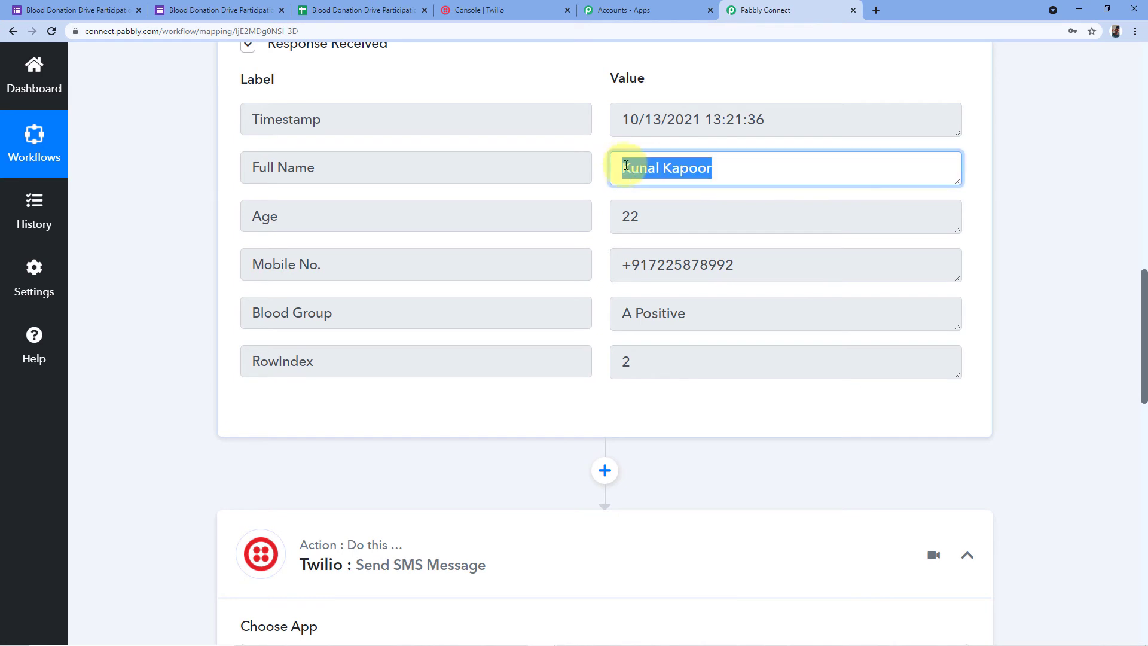
left_click(737, 162)
scroll(988, 212, "down", 10)
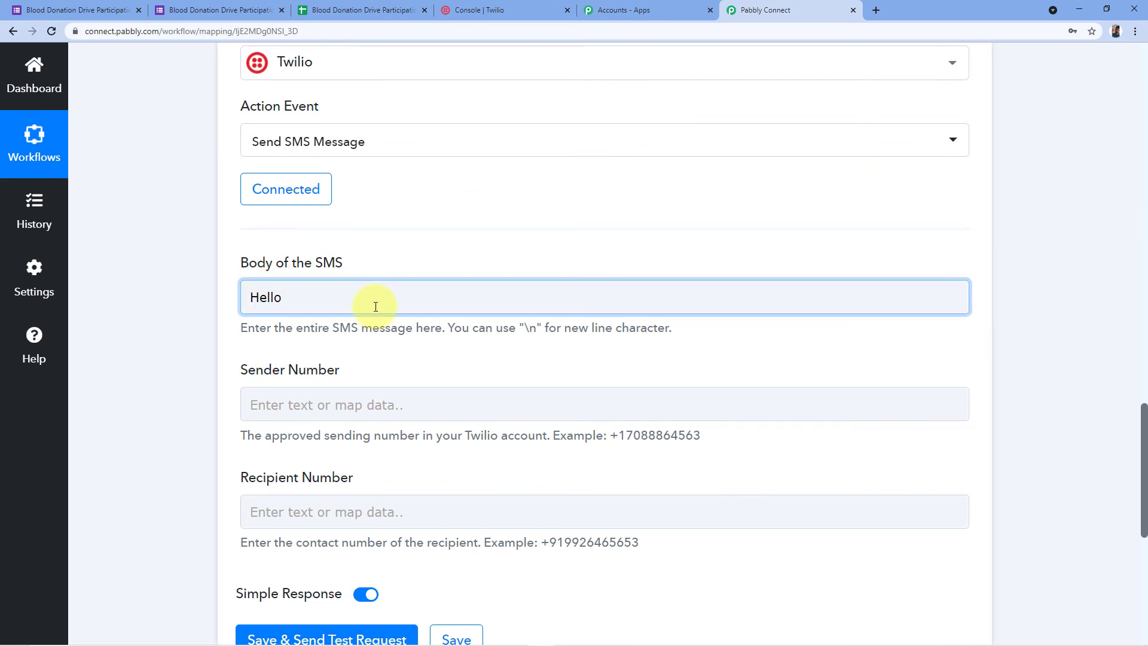
left_click(286, 298)
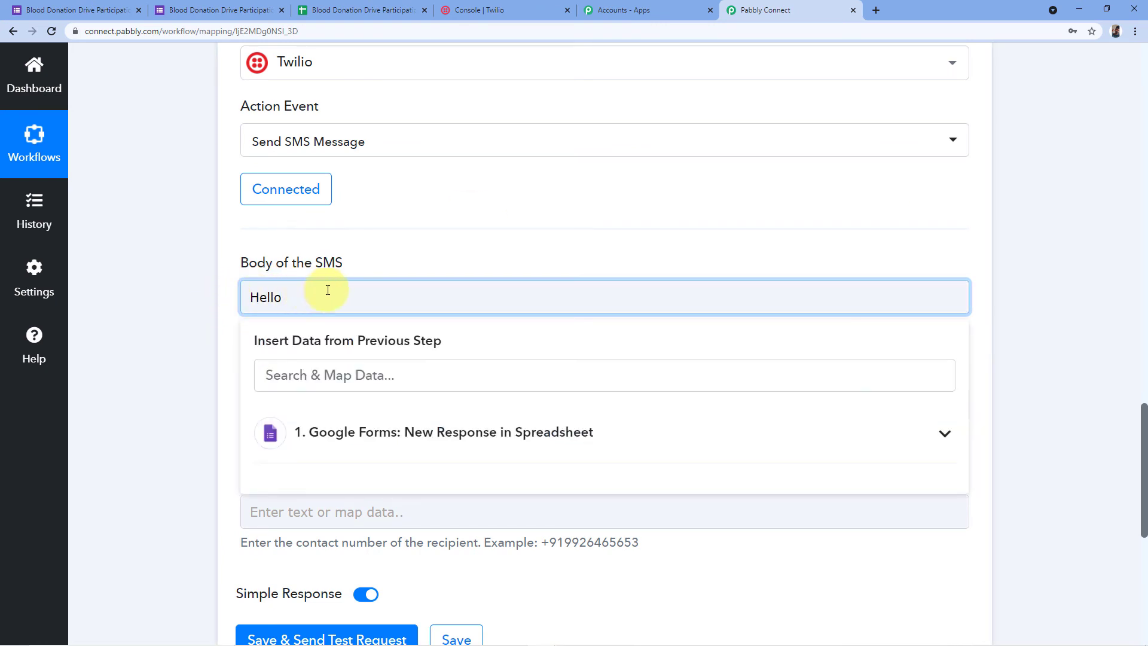
scroll(329, 288, "down", 1)
left_click(353, 382)
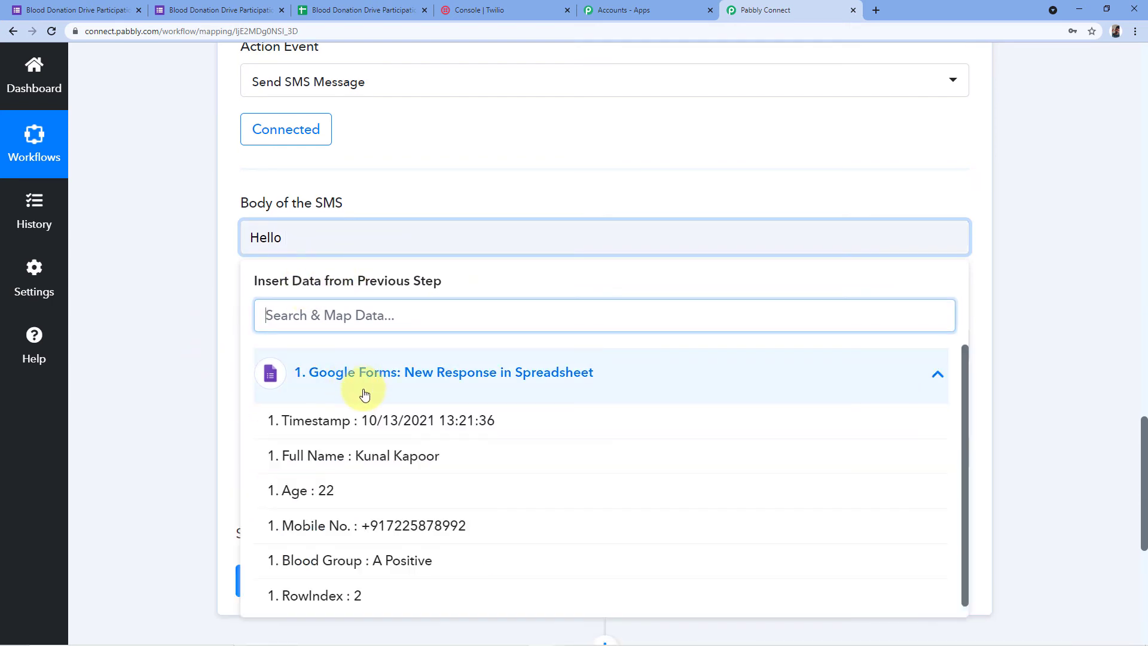
left_click(360, 456)
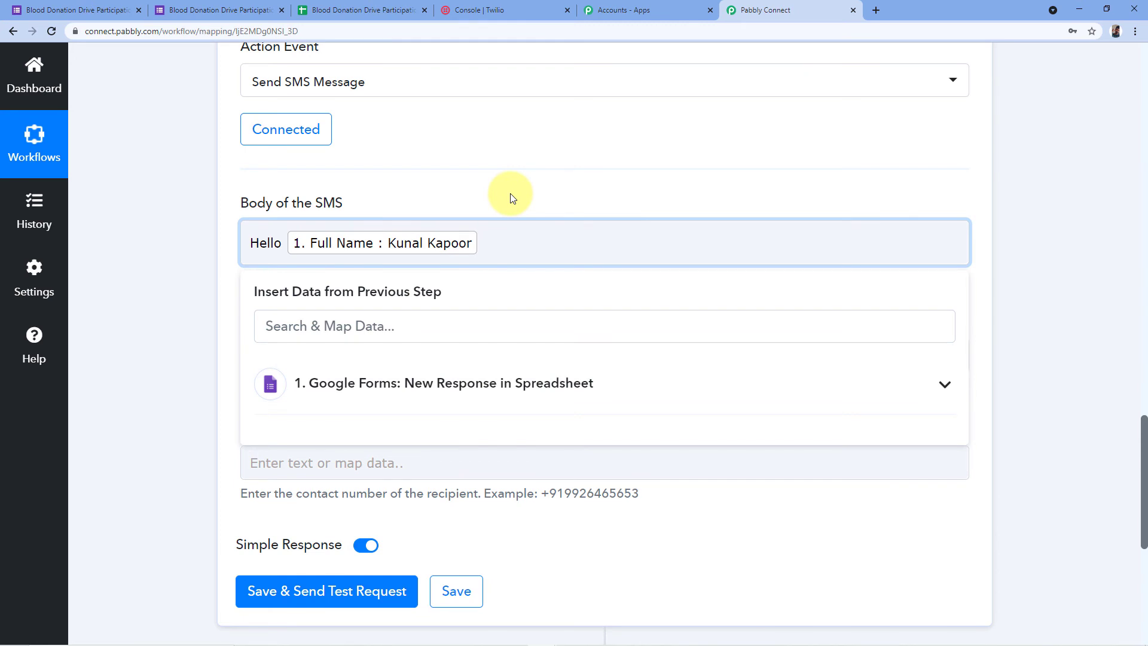
type(",")
key("Return")
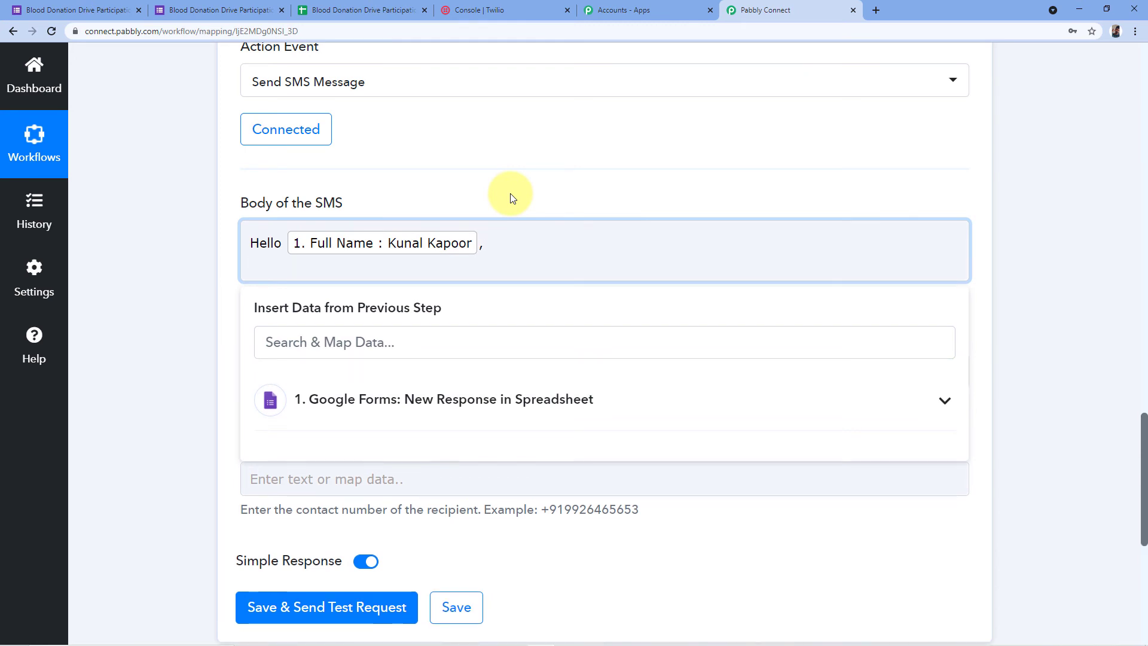
Add the line "Thank You for showing intrest in blood donation drive your blood group is", ending with the mapped Blood Group field and a period.
type("Thank You ")
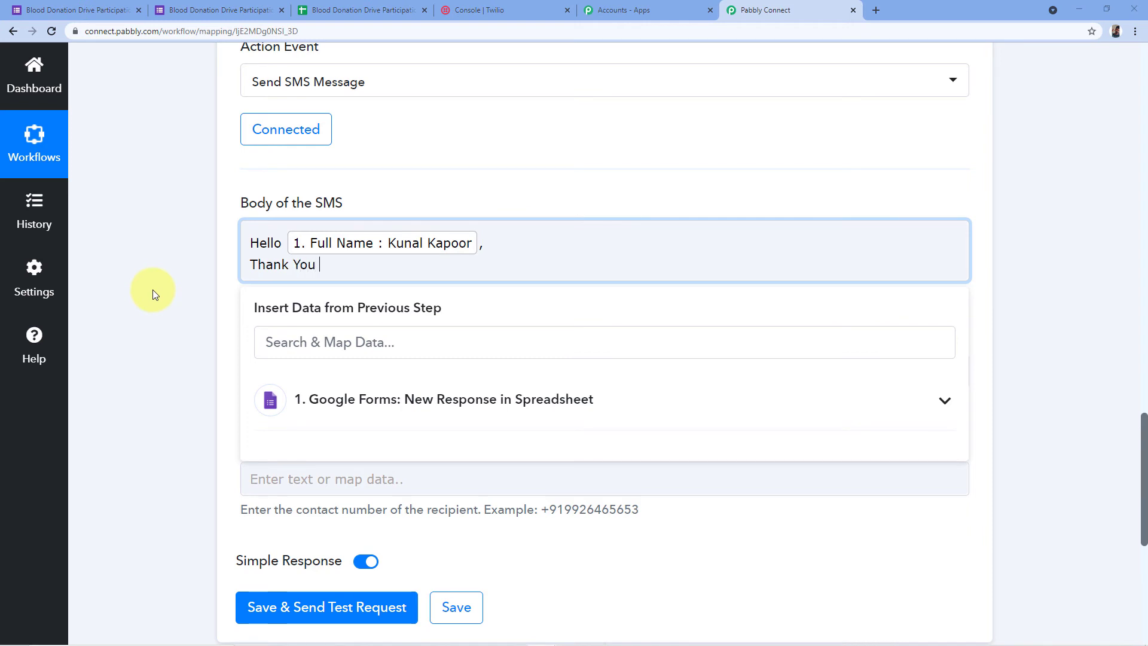
type("for showing intrest in bloo")
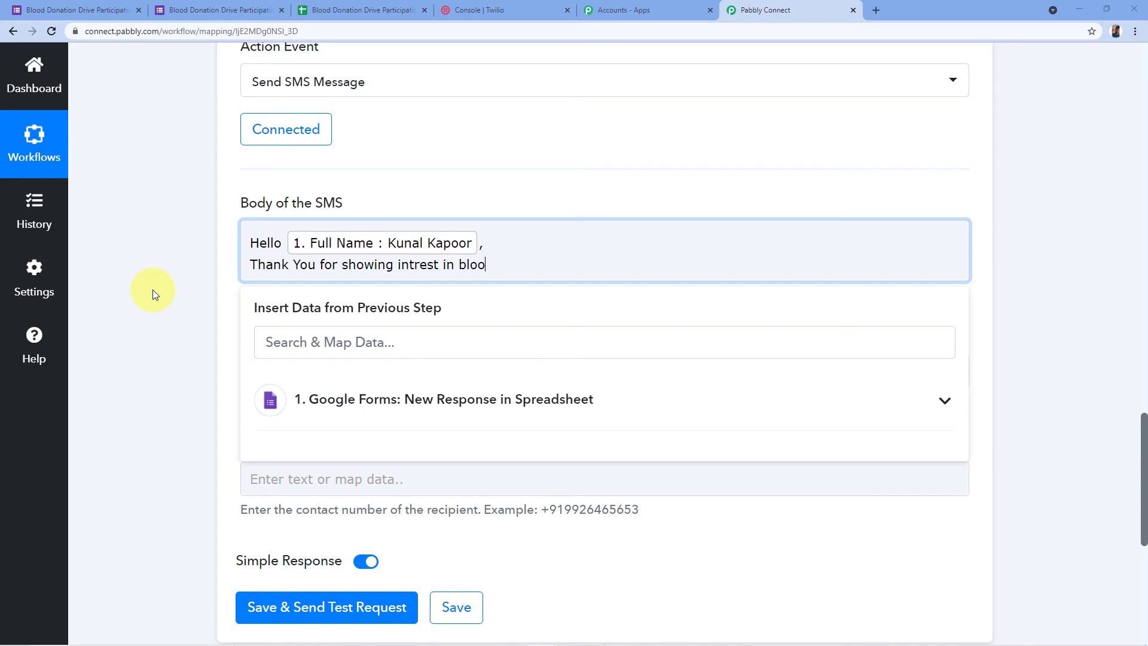
type("d donation drive yo")
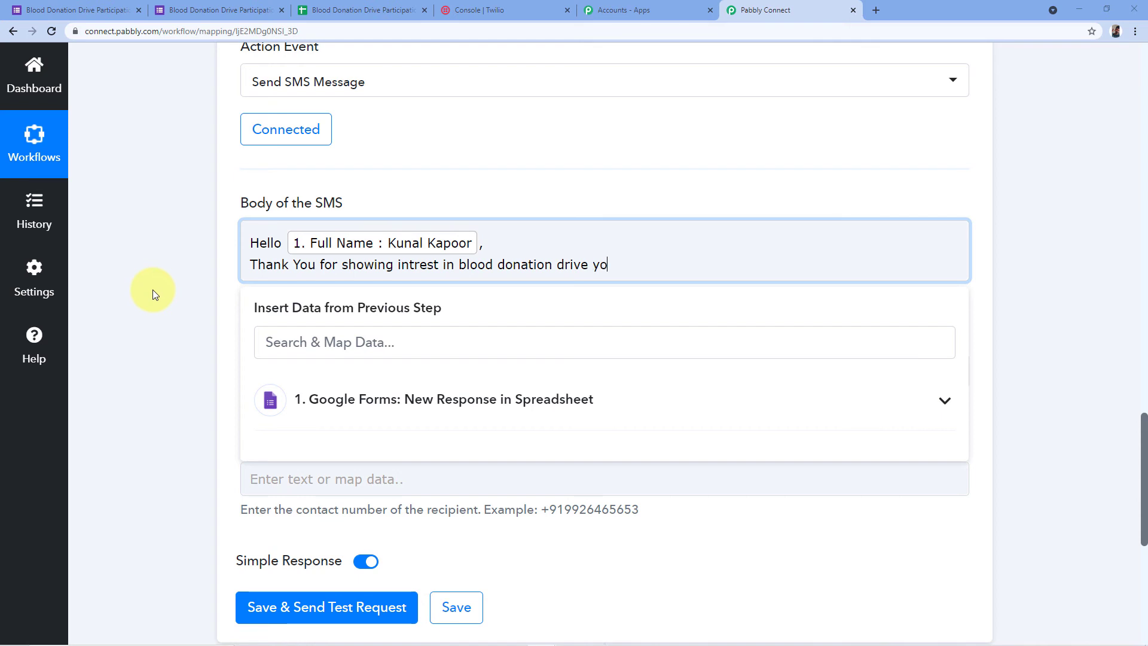
type("ur blood group is")
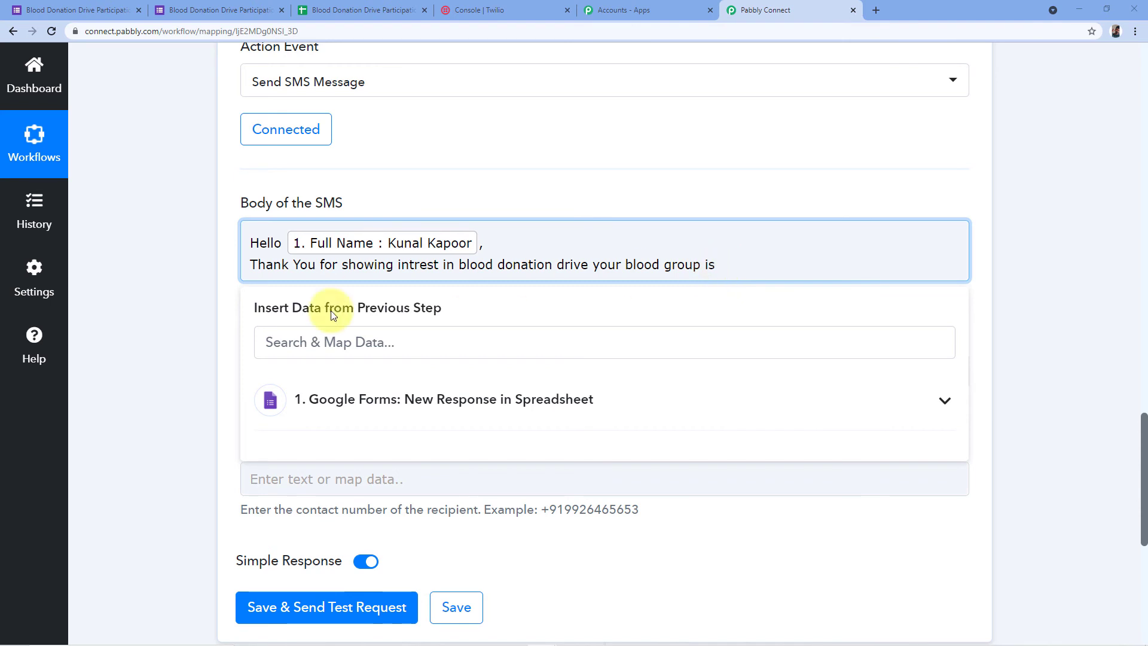
left_click(453, 399)
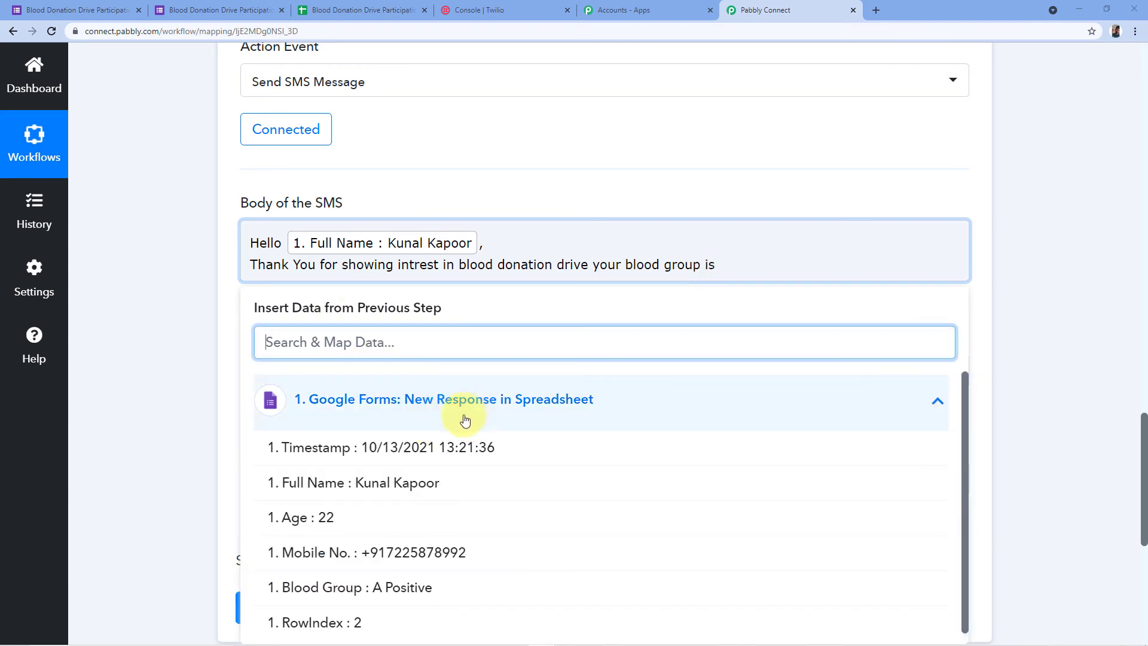
scroll(457, 374, "down", 1)
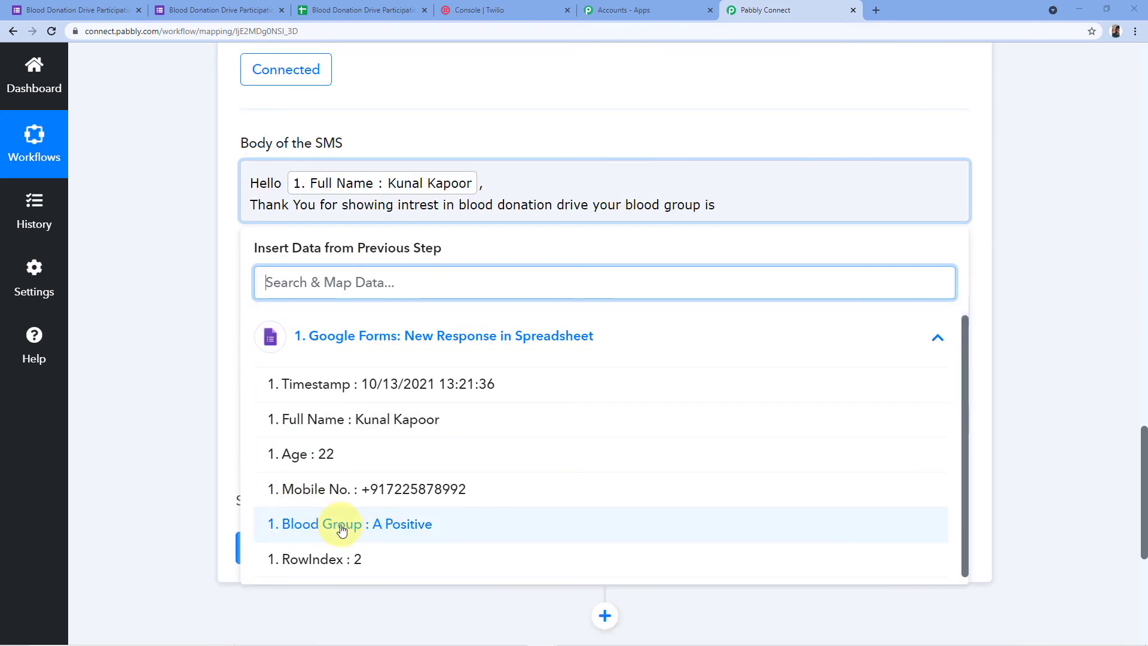
left_click(404, 524)
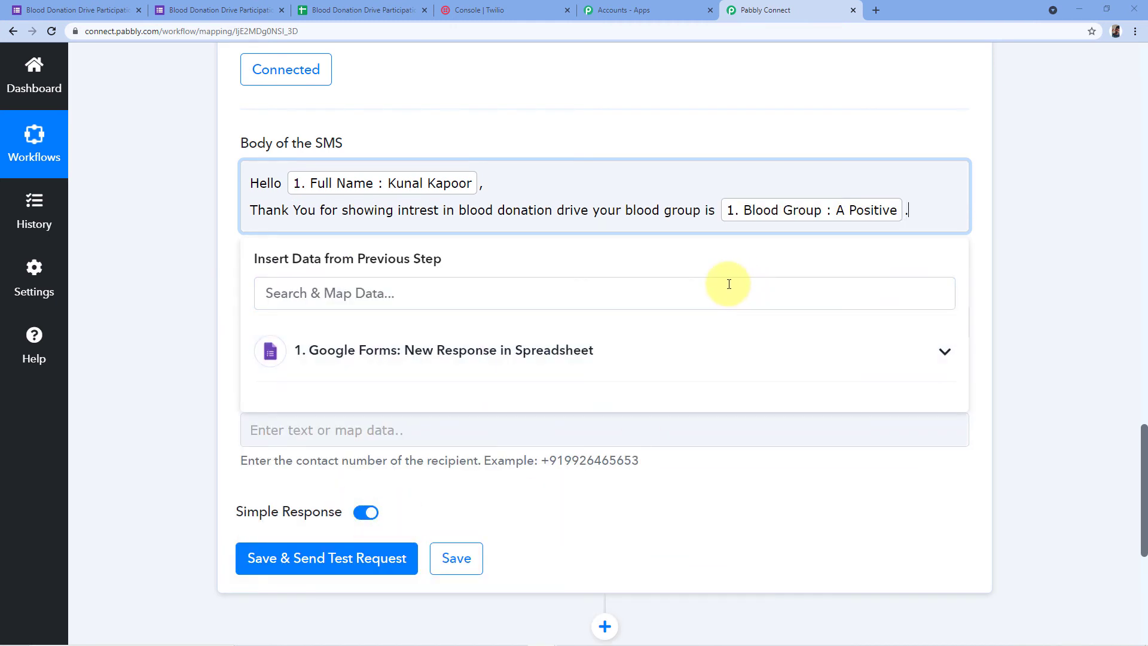
type(".")
key("Return")
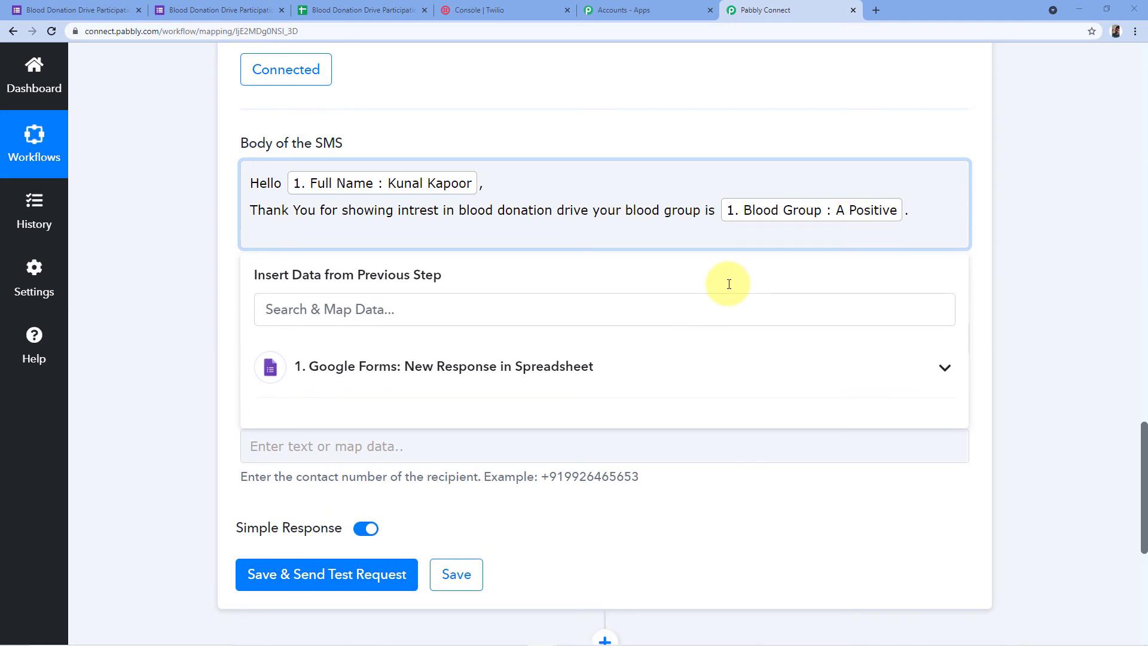
Add the closing line "our team will get back to you soon." to the SMS body.
type("our team will get ba")
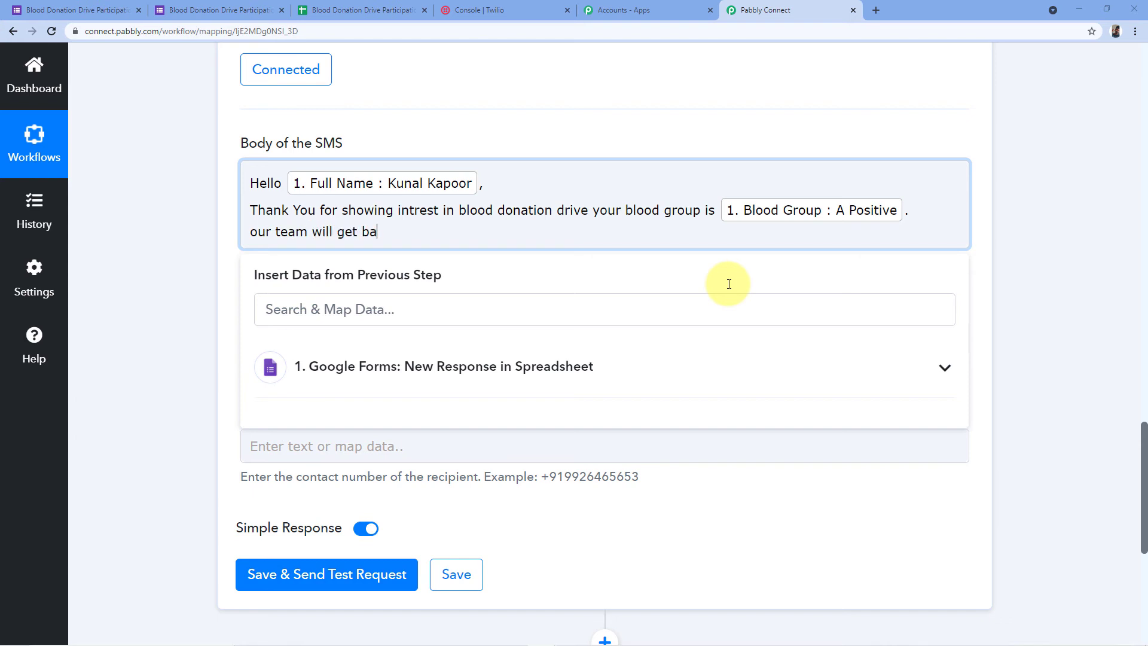
type("ck to you soon.")
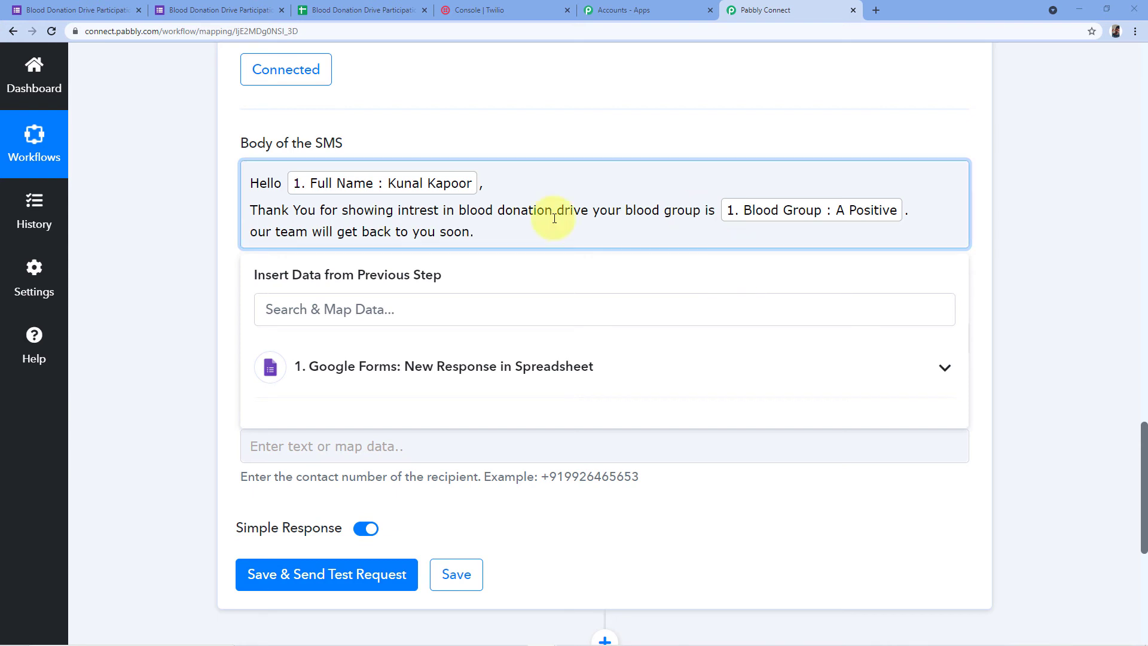
left_click(440, 132)
scroll(412, 138, "up", 1)
scroll(412, 146, "up", 1)
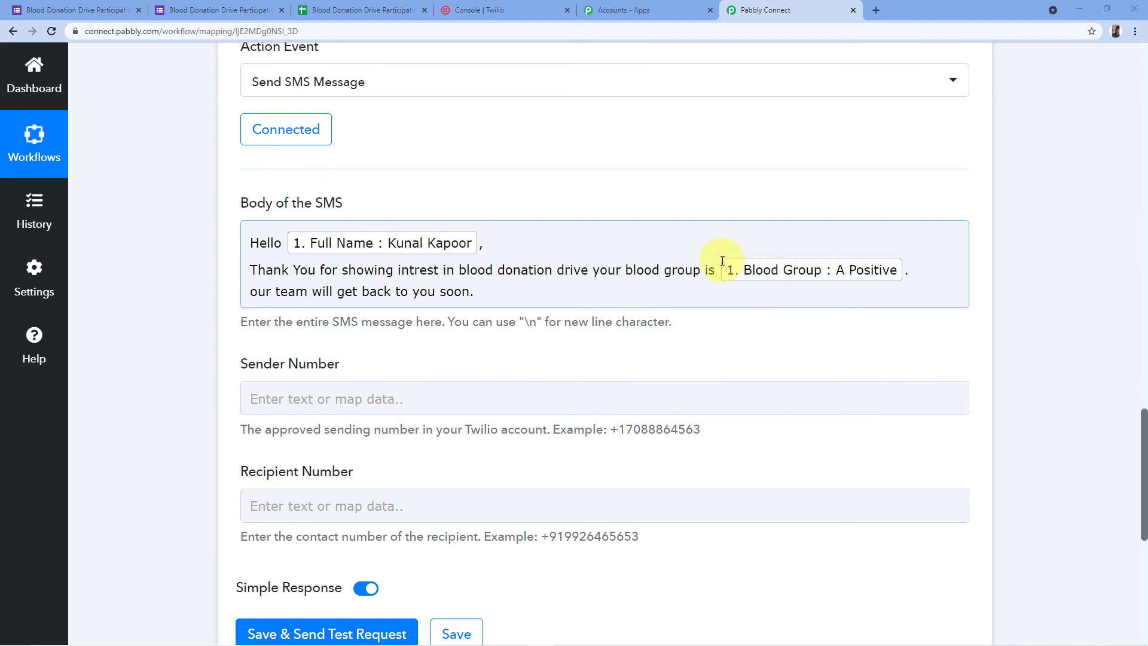
Capitalise the first letter of the SMS body's closing line so it starts with "Our".
left_click(258, 293)
key("BackSpace")
type("O")
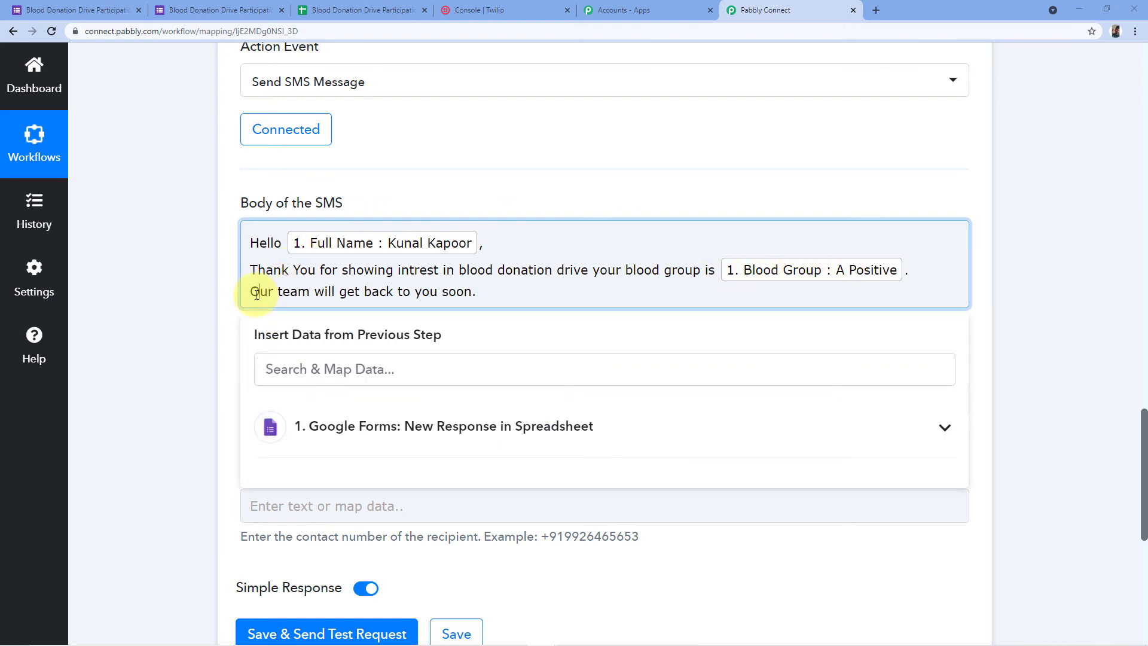
left_click(222, 263)
Switch to the Twilio console and copy the trial number from the Project Info section.
scroll(206, 266, "down", 1)
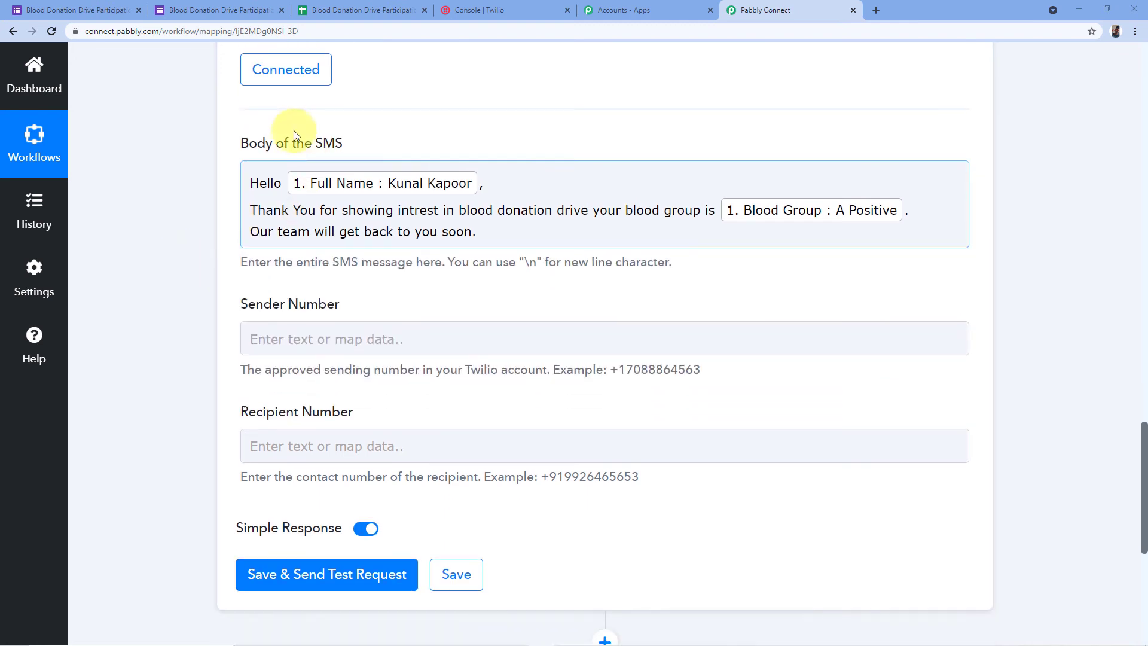
scroll(379, 145, "down", 1)
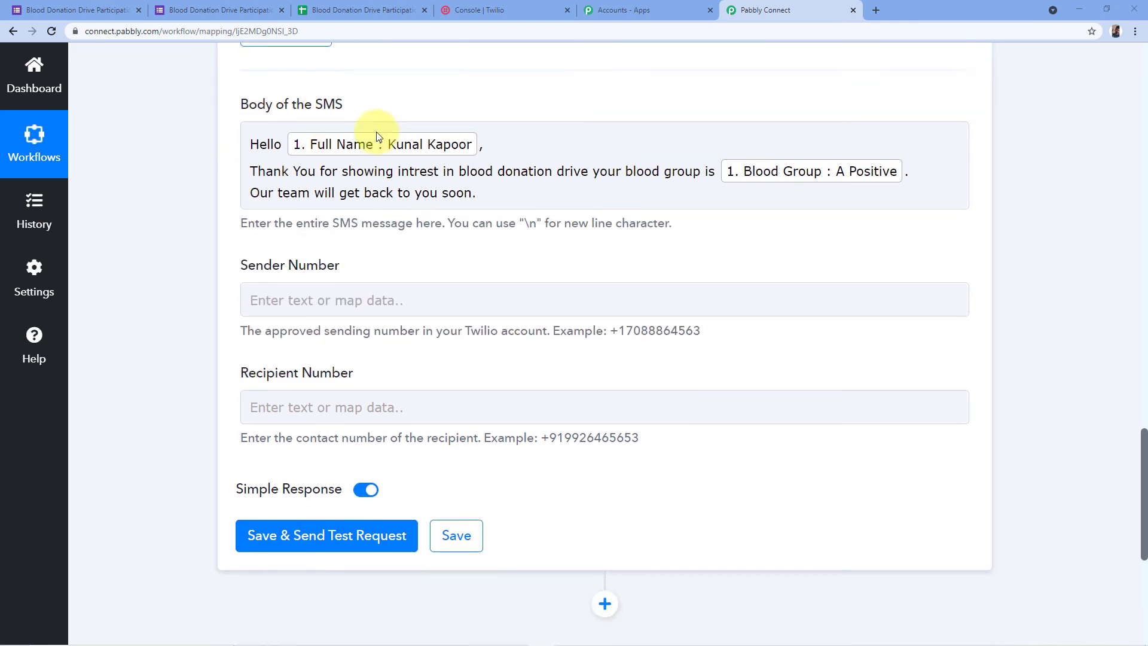
left_click(280, 278)
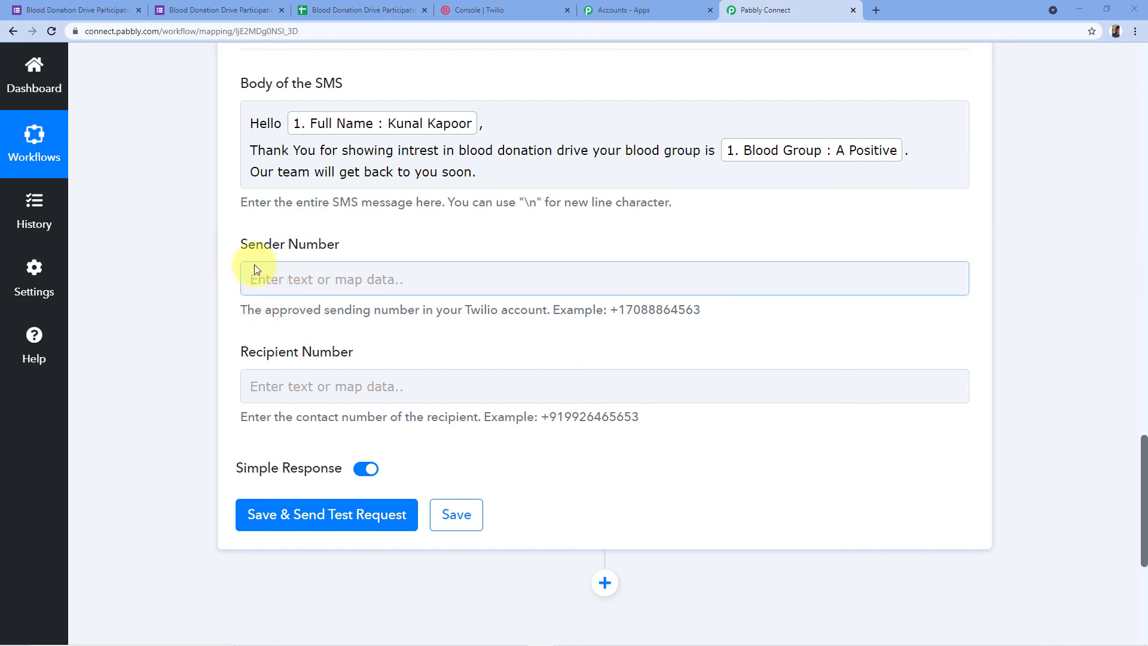
left_click(485, 10)
scroll(456, 260, "up", 3)
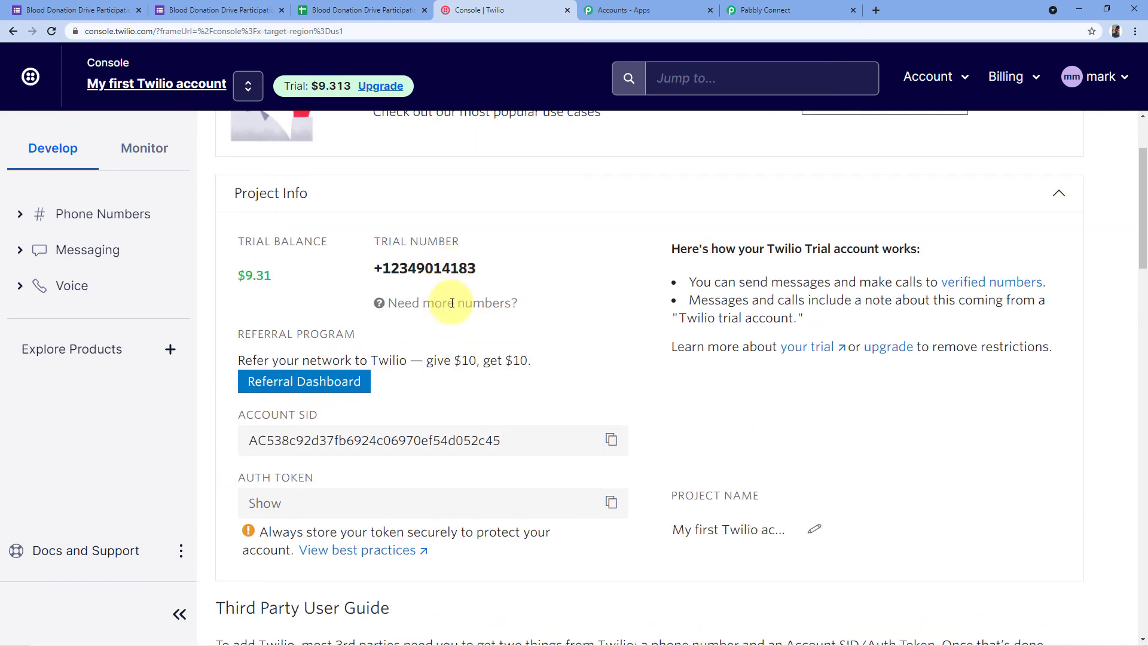
scroll(490, 265, "up", 2)
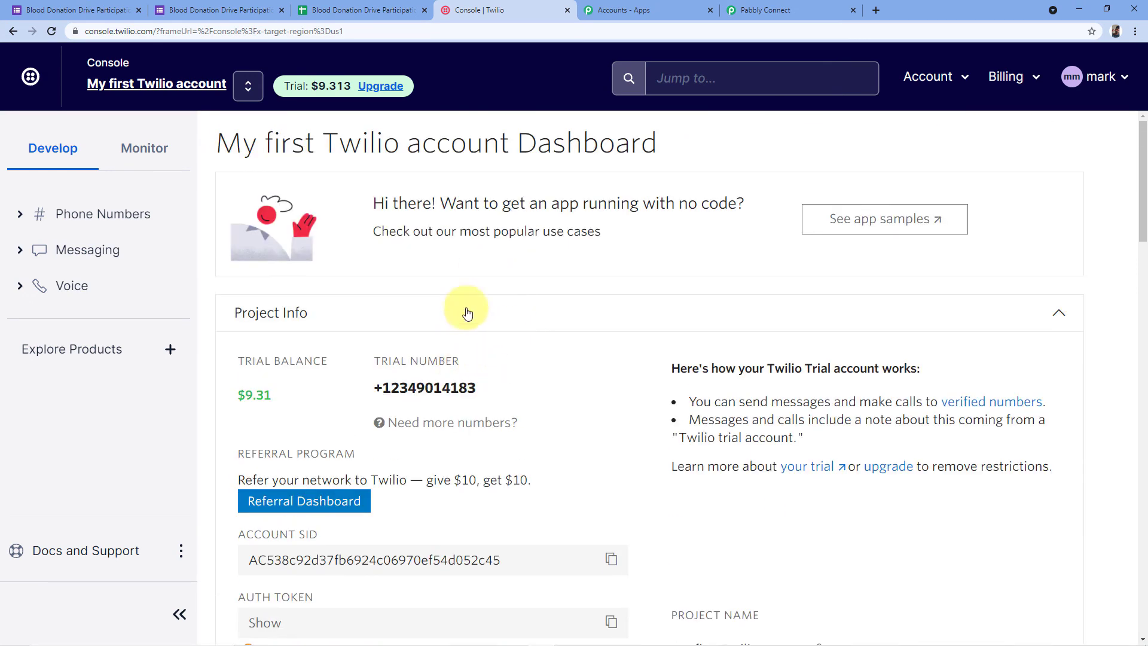
left_click_drag(375, 389, 477, 389)
right_click(402, 389)
left_click(437, 399)
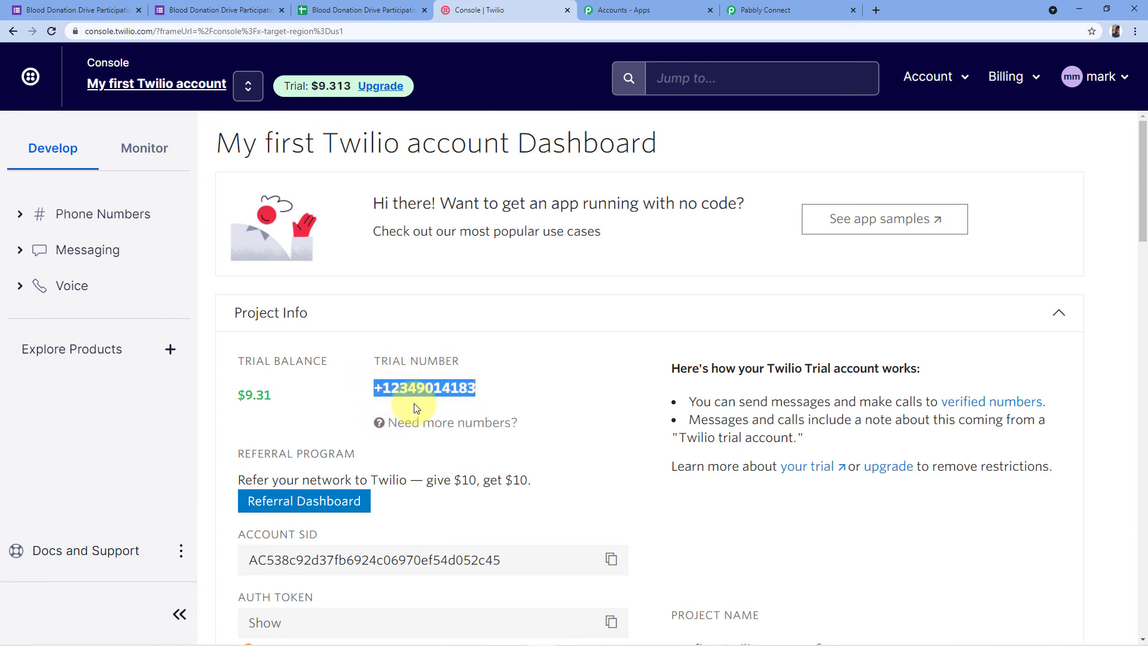
left_click(482, 393)
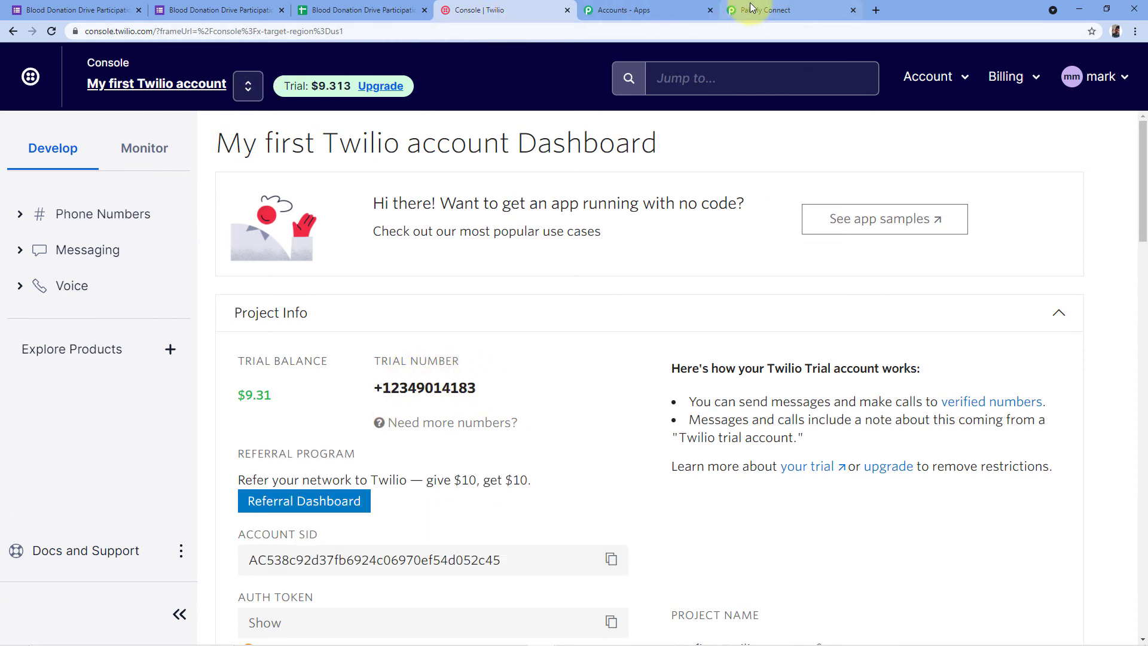
Return to Pabbly Connect and paste the copied Twilio trial number as the Sender Number.
left_click(771, 10)
left_click(257, 280)
right_click(260, 280)
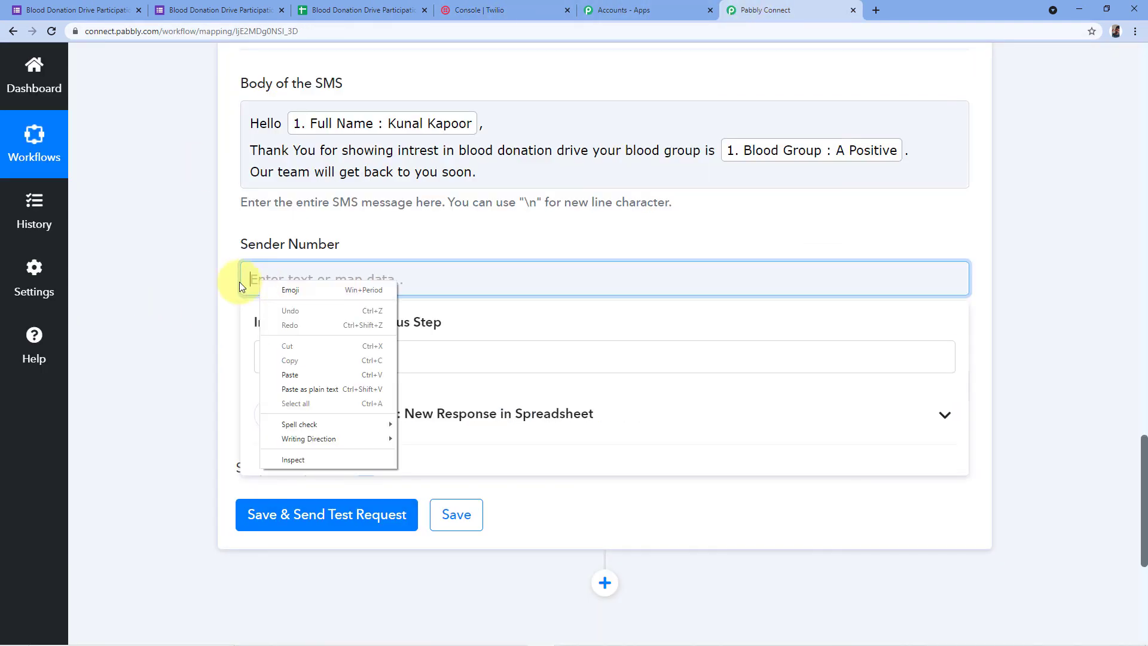
left_click(299, 372)
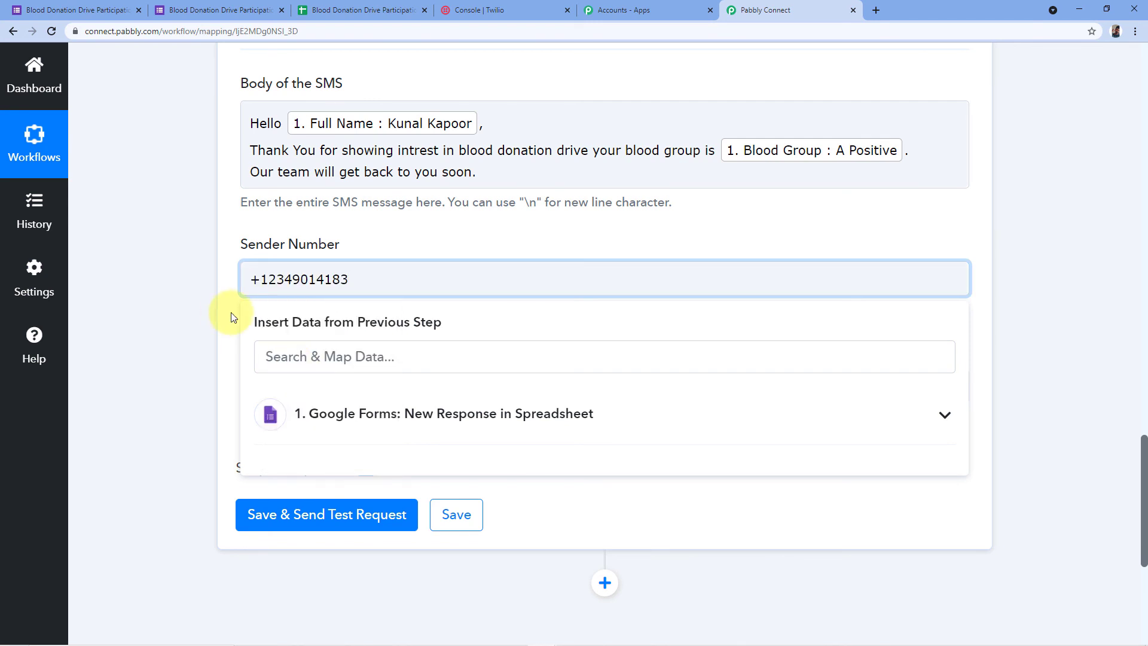
left_click(227, 312)
Map the Mobile No. field from the Google Forms response as the Recipient Number of the SMS.
scroll(215, 323, "down", 1)
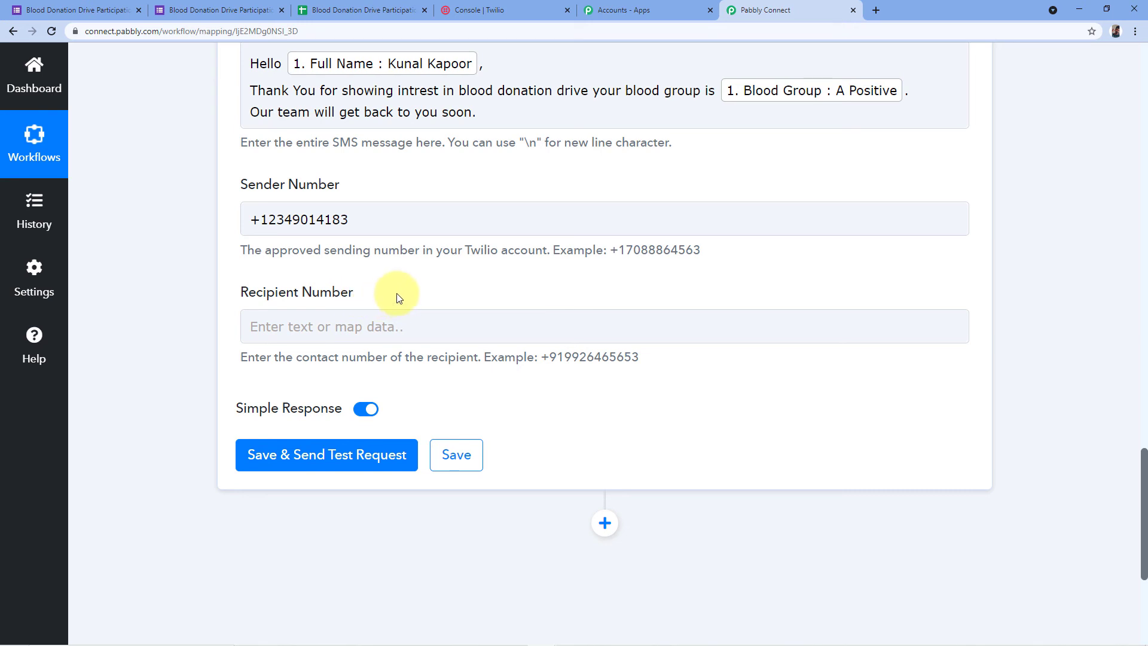
left_click(275, 327)
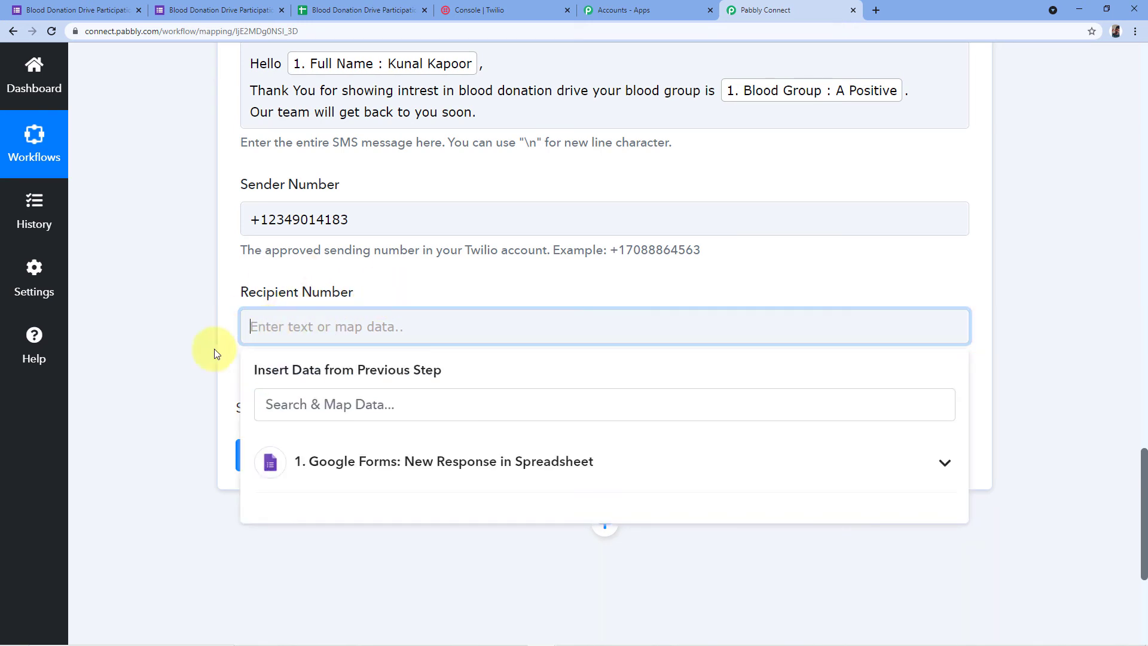
scroll(389, 293, "down", 1)
scroll(290, 249, "down", 1)
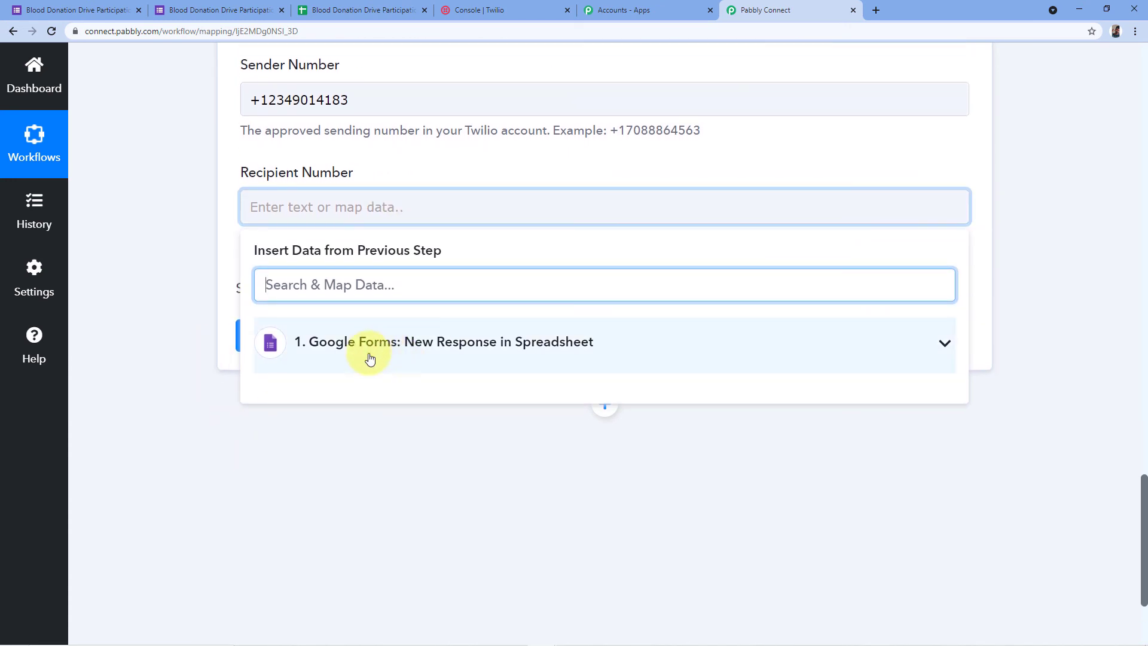
left_click(371, 346)
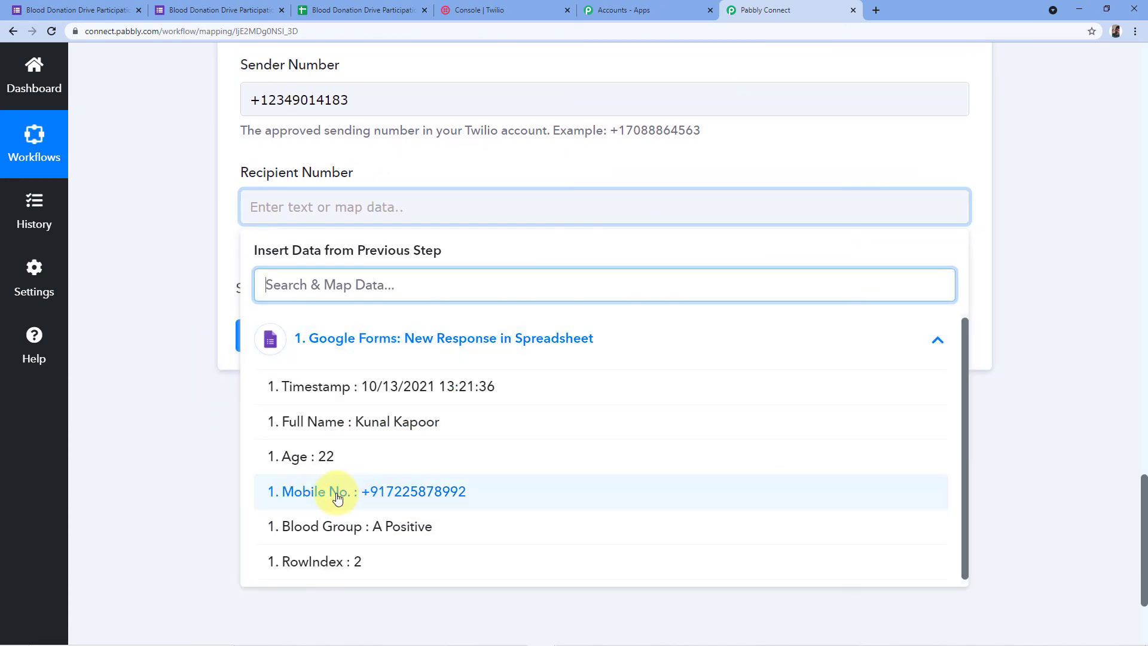
left_click(288, 491)
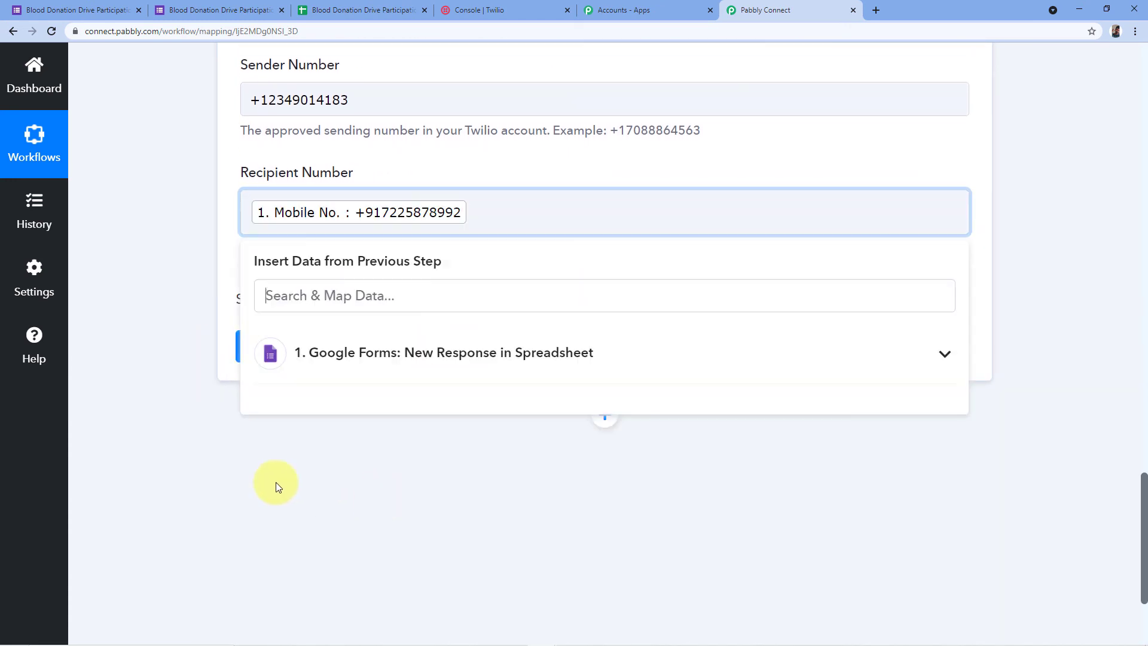
left_click(228, 288)
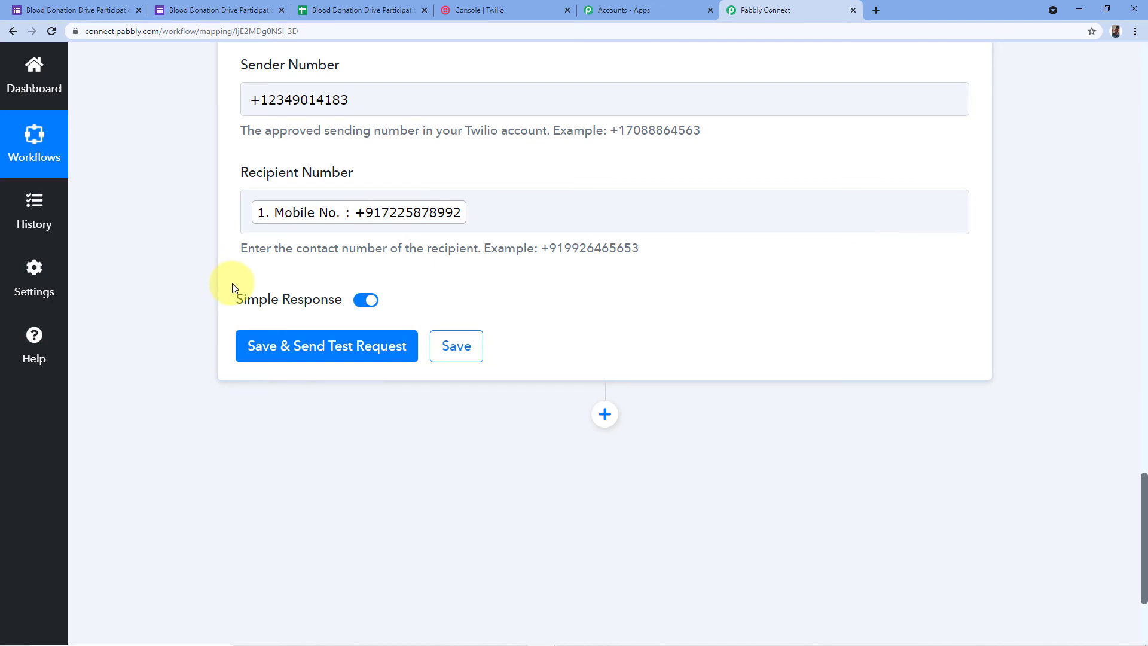
scroll(246, 286, "up", 1)
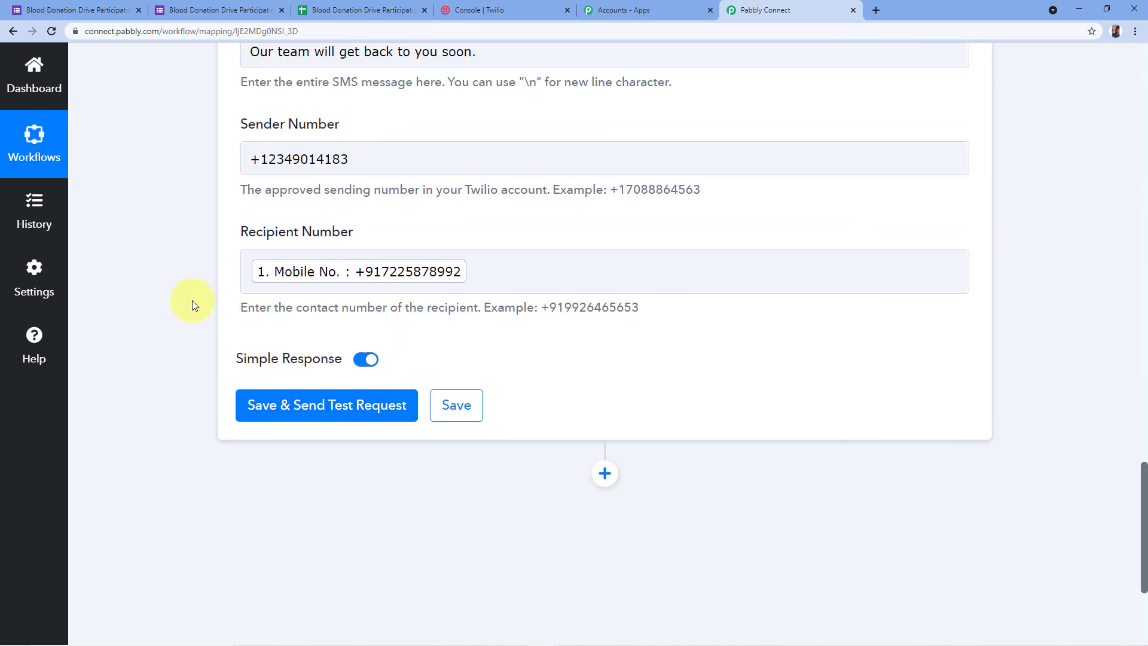
Save the Twilio action, send a test request and check the recipient number in the received response.
left_click(305, 397)
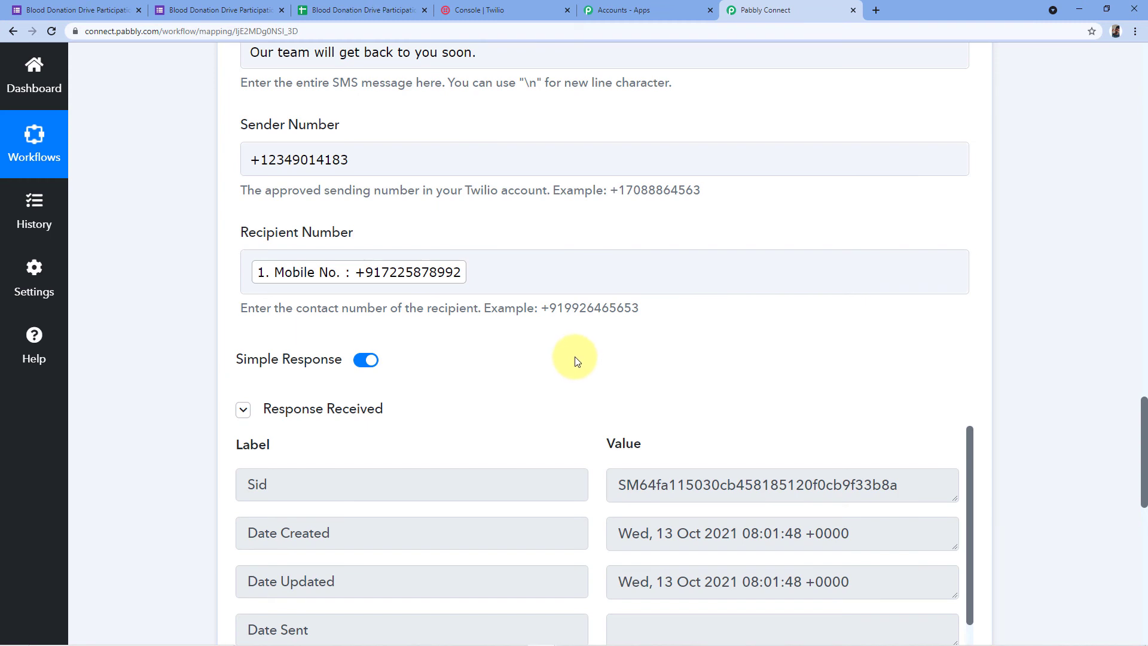
scroll(577, 360, "down", 3)
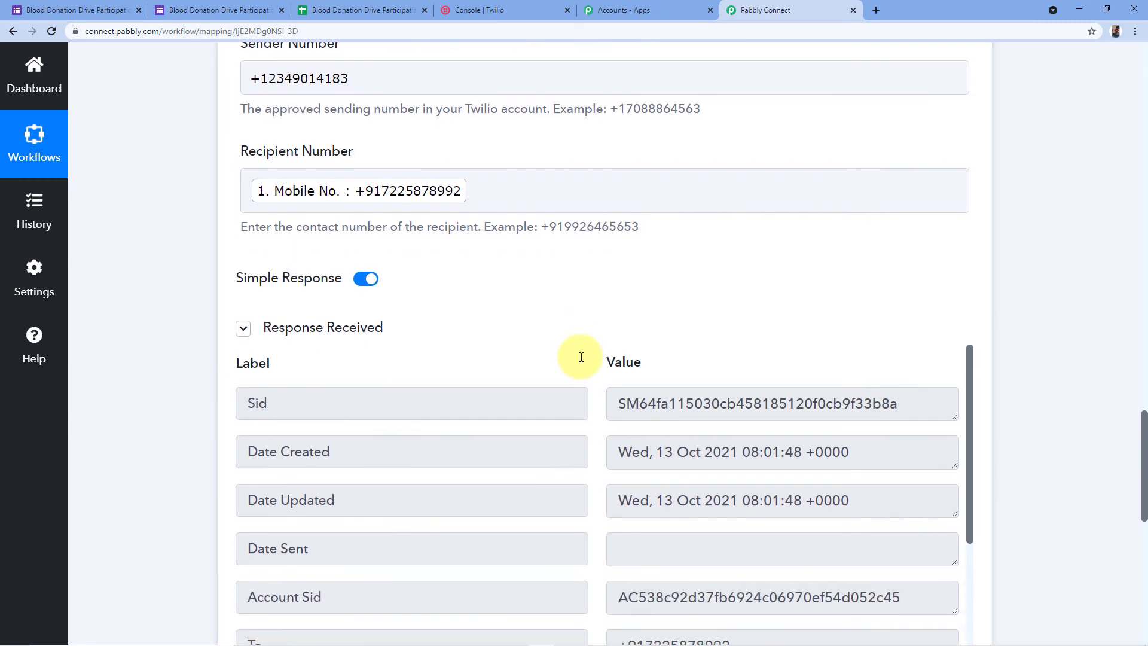
scroll(587, 356, "down", 1)
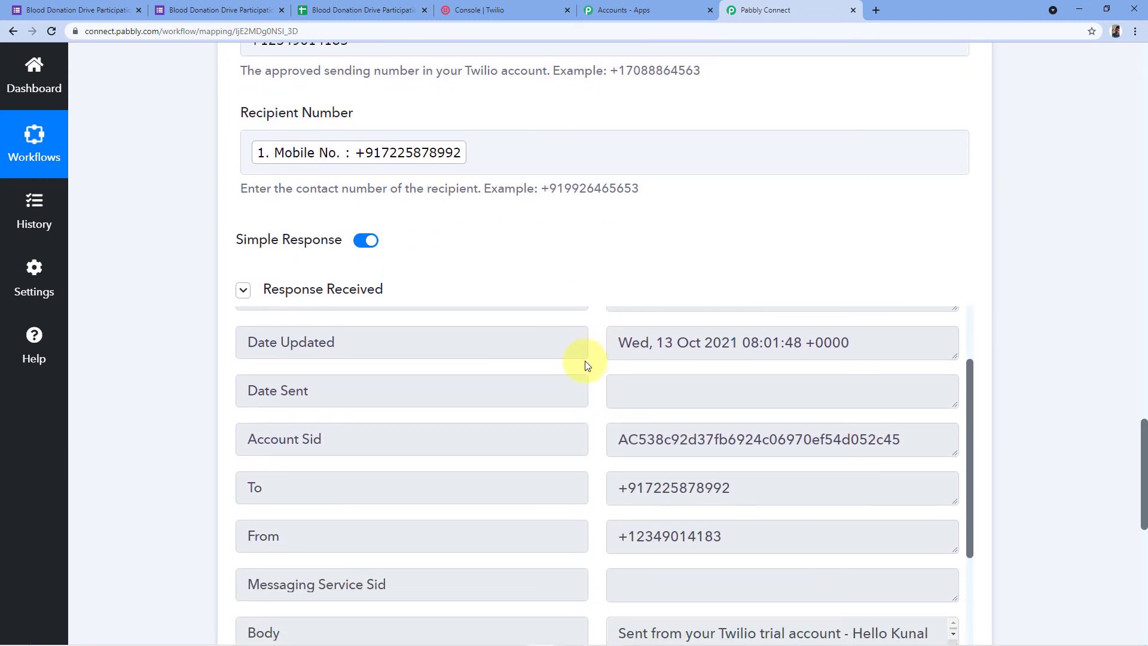
scroll(586, 363, "down", 1)
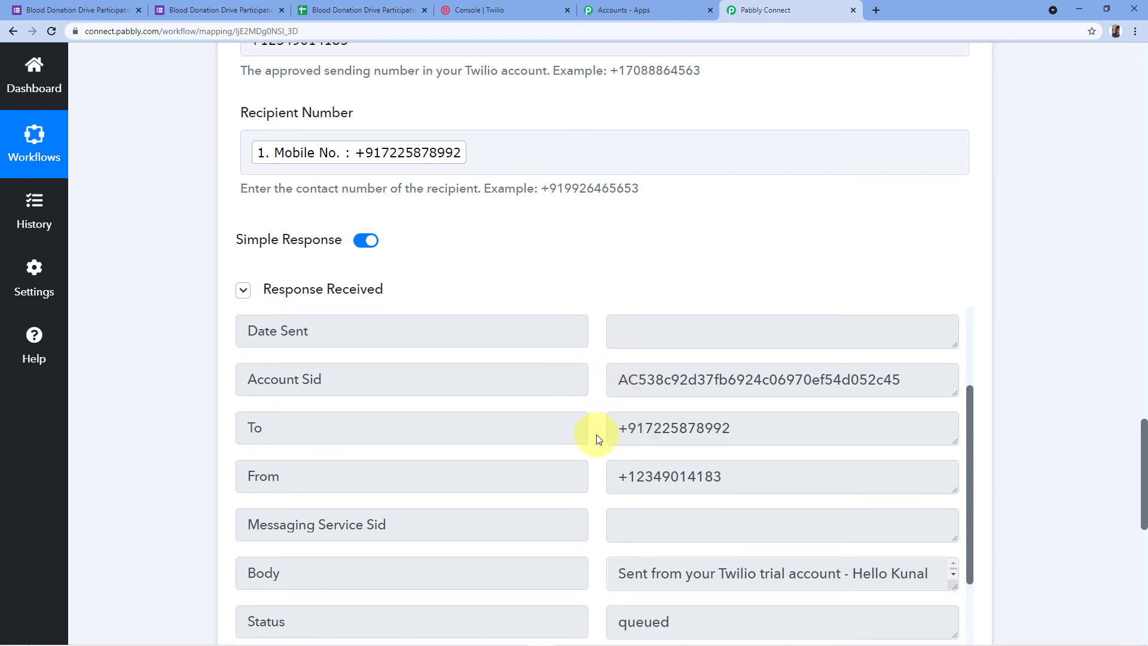
left_click_drag(619, 432, 730, 428)
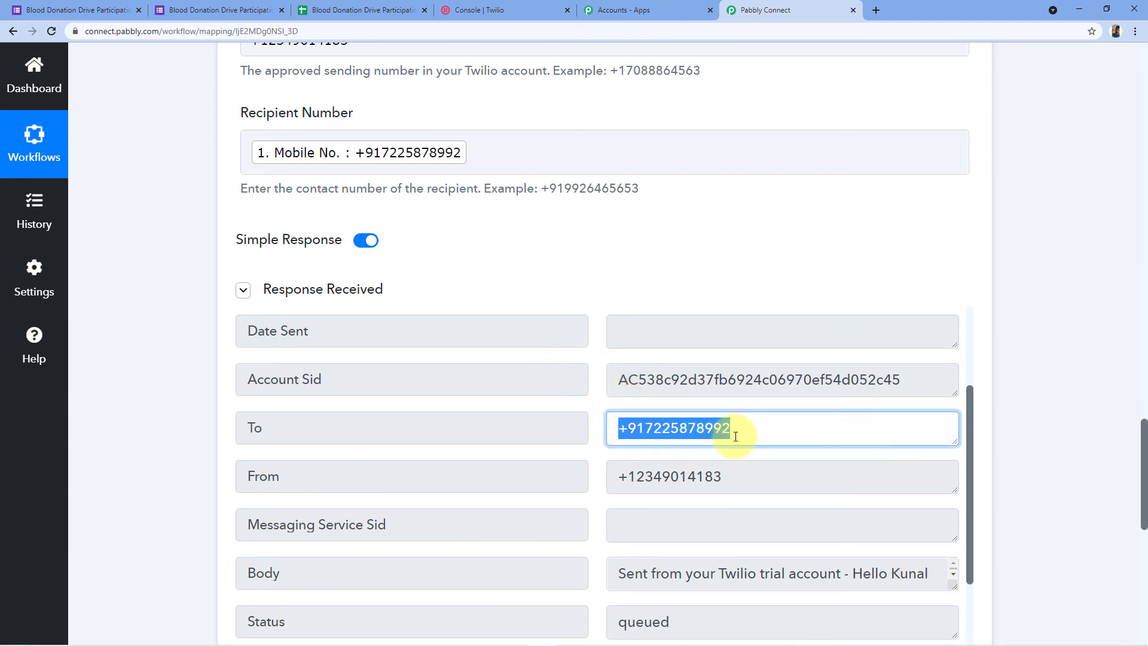
left_click(741, 428)
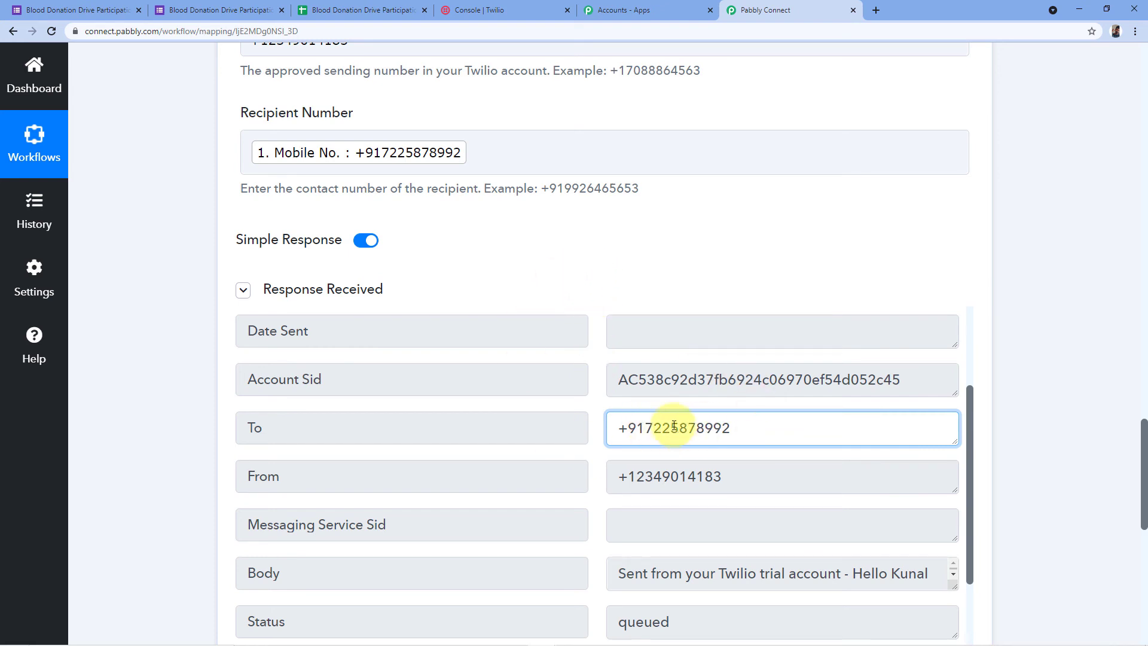
left_click_drag(735, 428, 614, 429)
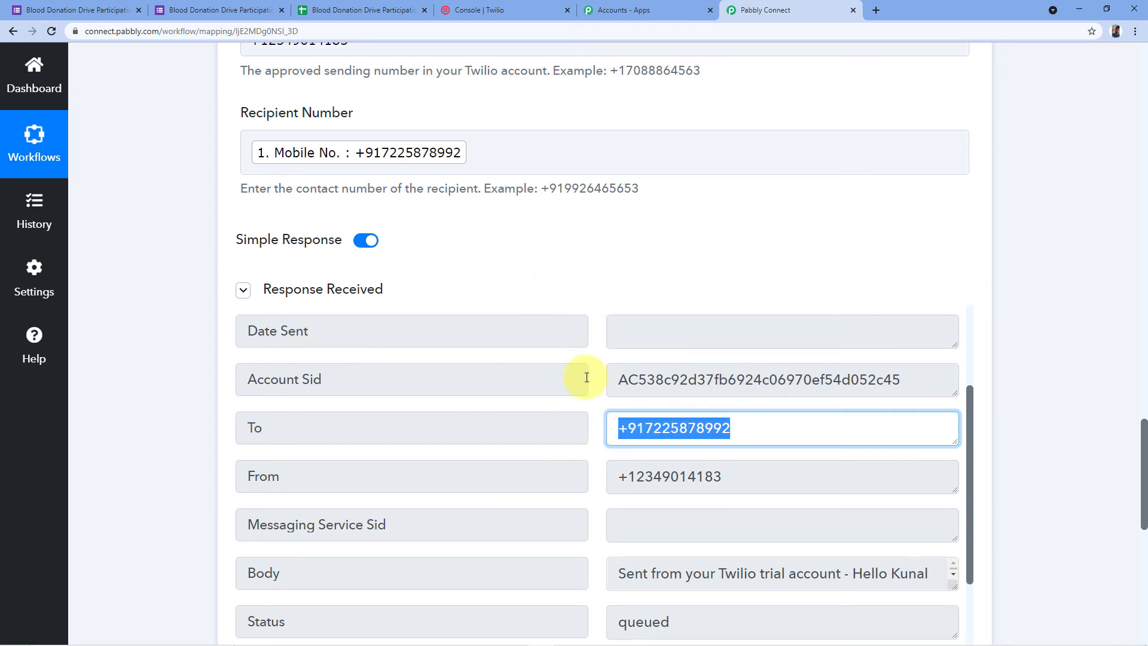
left_click(598, 299)
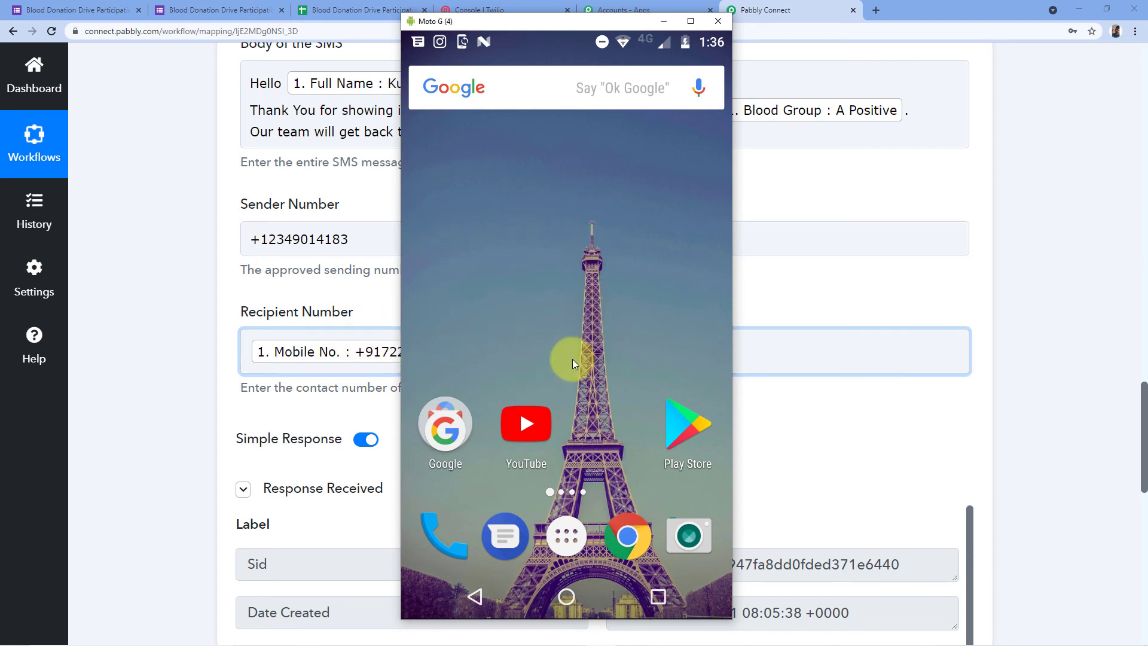
Open the test SMS in the mirrored phone's Messages app and compare it with the SMS body of the Twilio action.
left_click(508, 541)
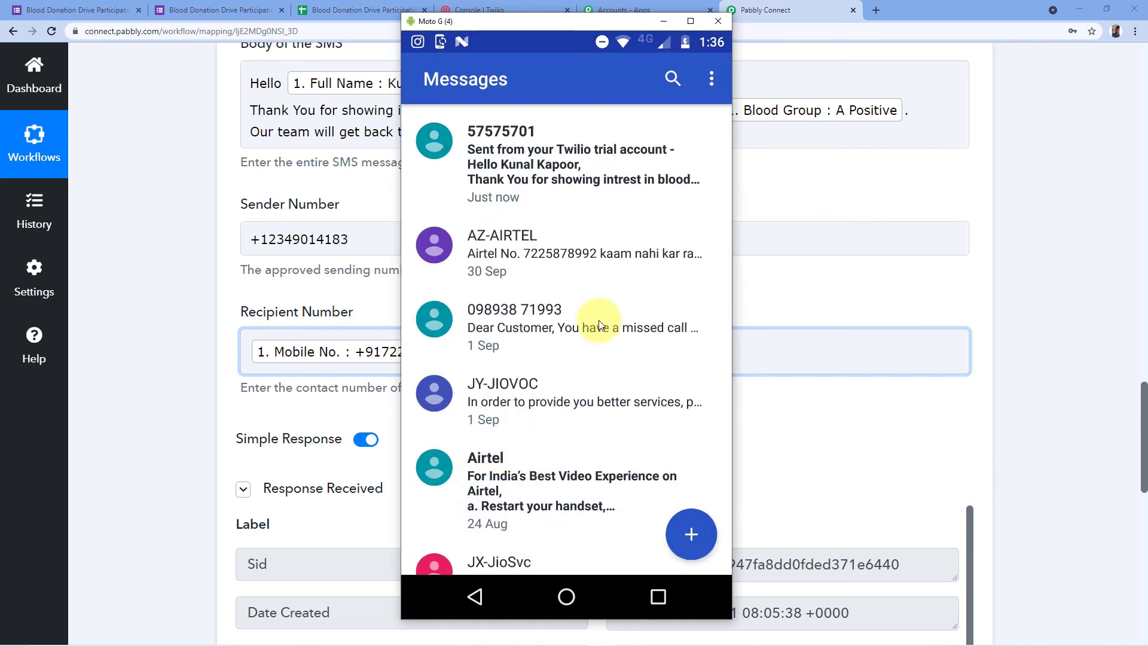
left_click(561, 167)
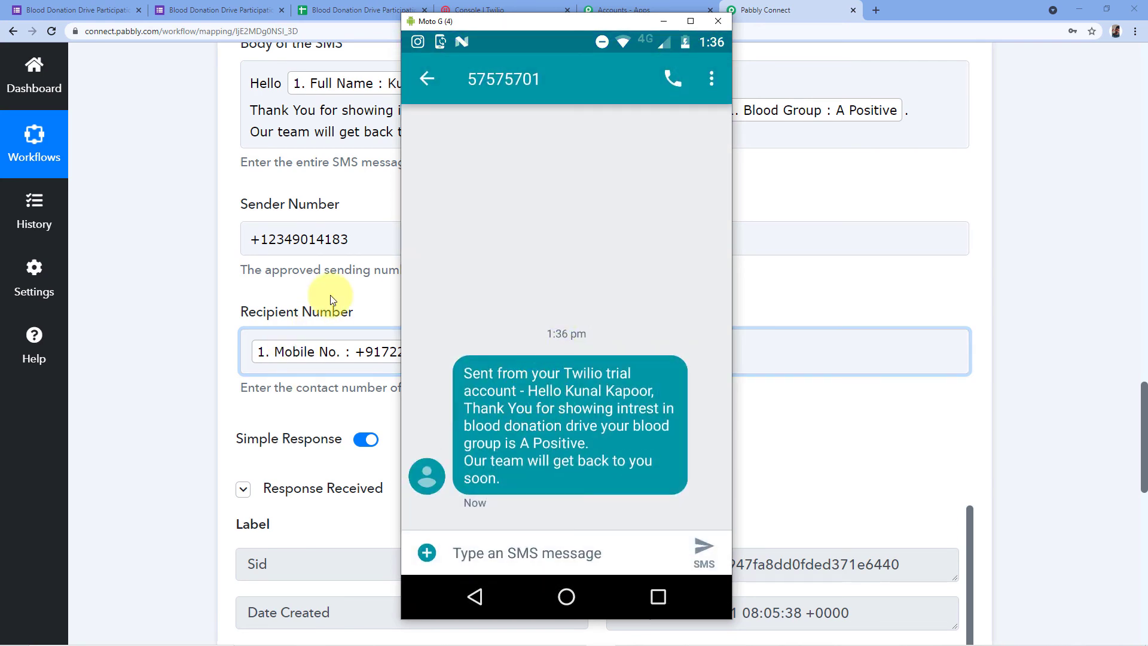
scroll(352, 281, "up", 1)
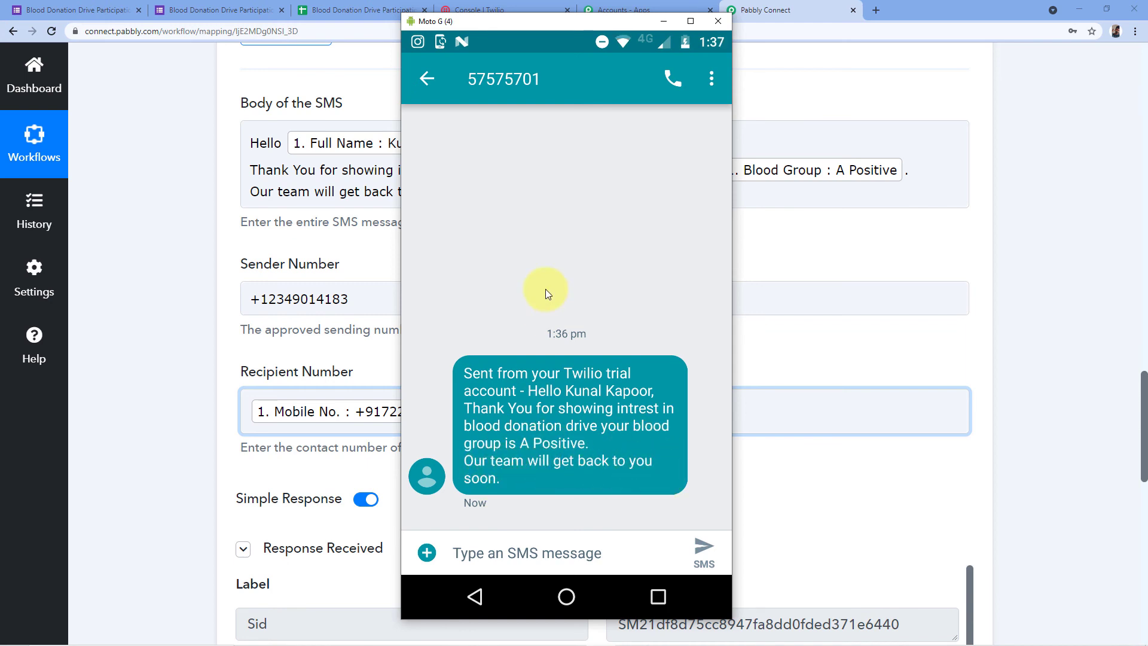
left_click(769, 264)
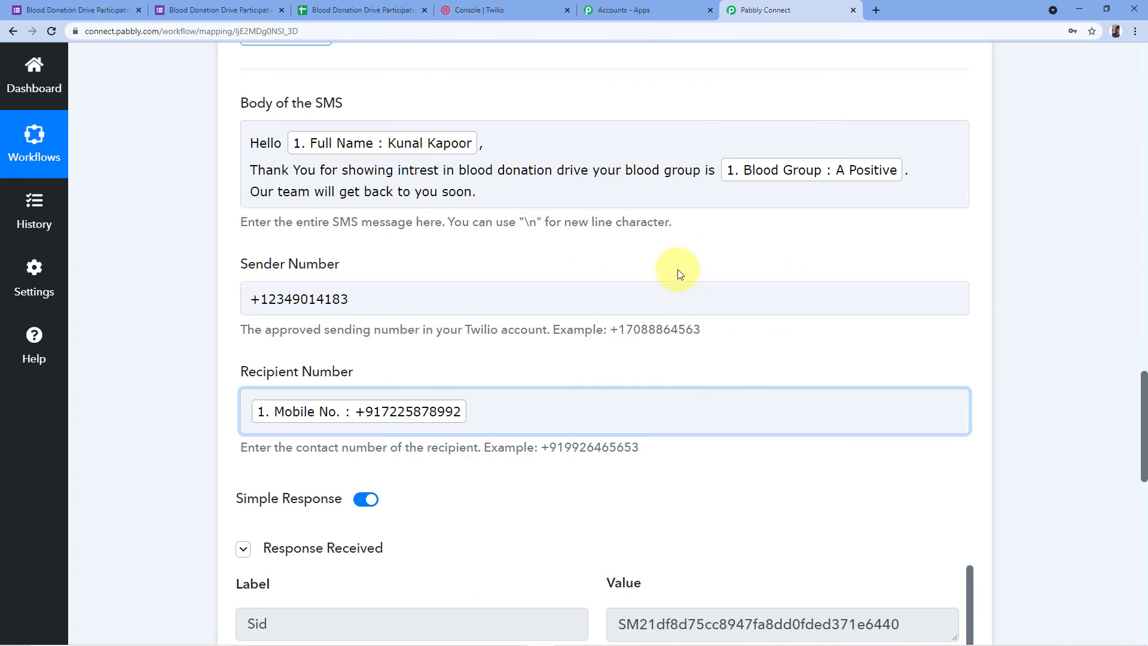
scroll(684, 266, "up", 1)
scroll(684, 266, "up", 3)
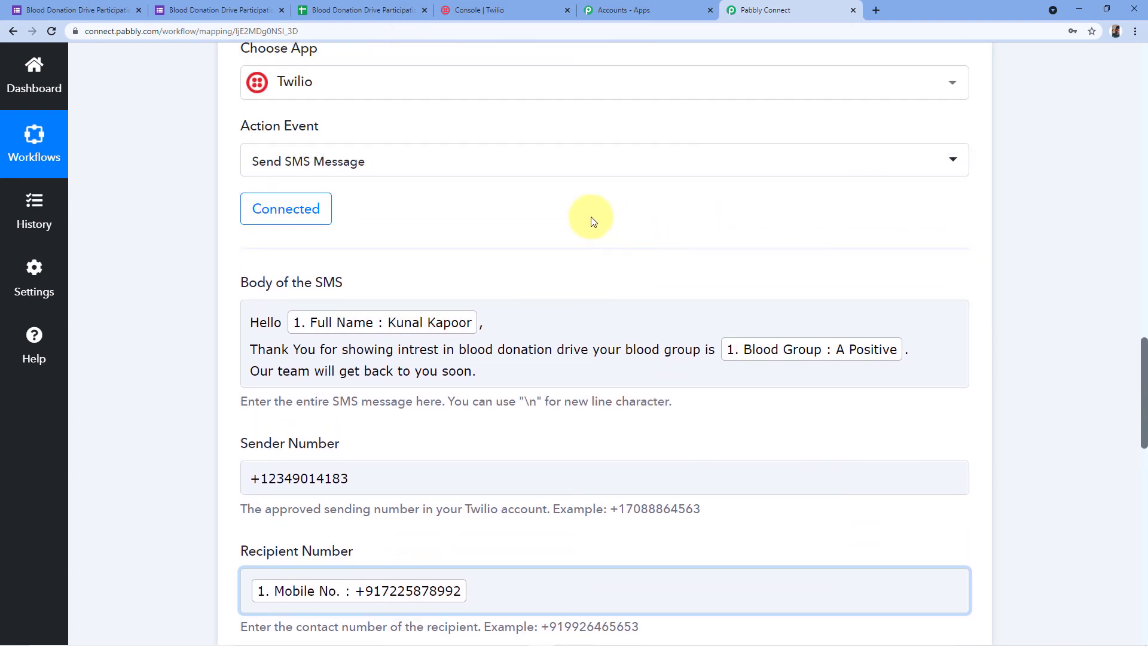
left_click(236, 10)
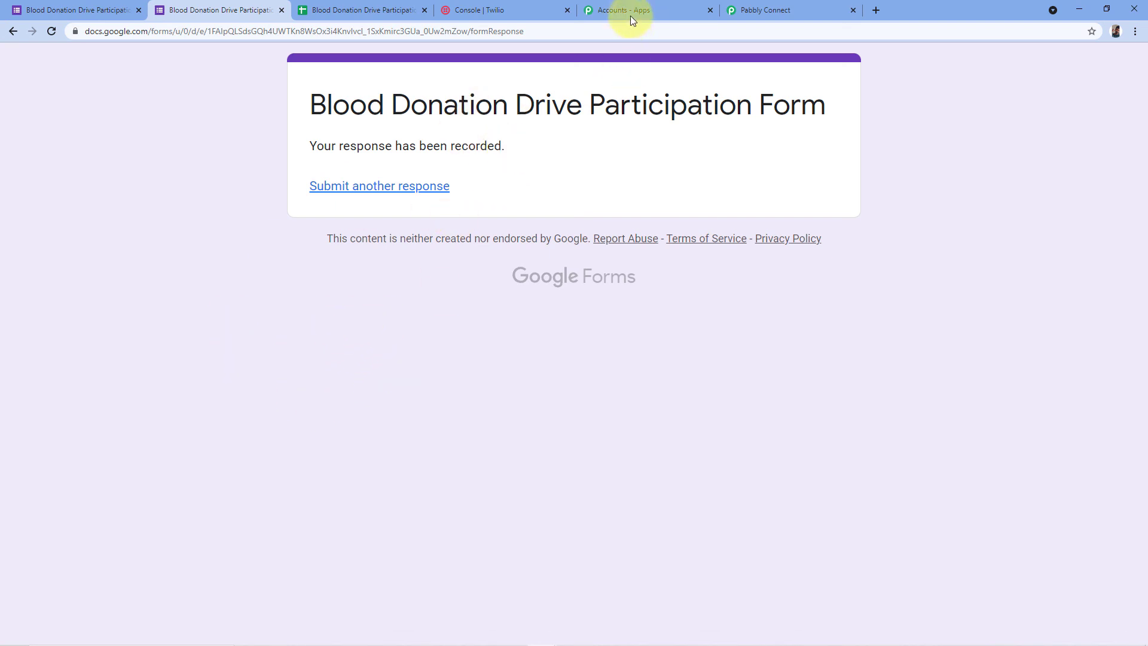
left_click(756, 7)
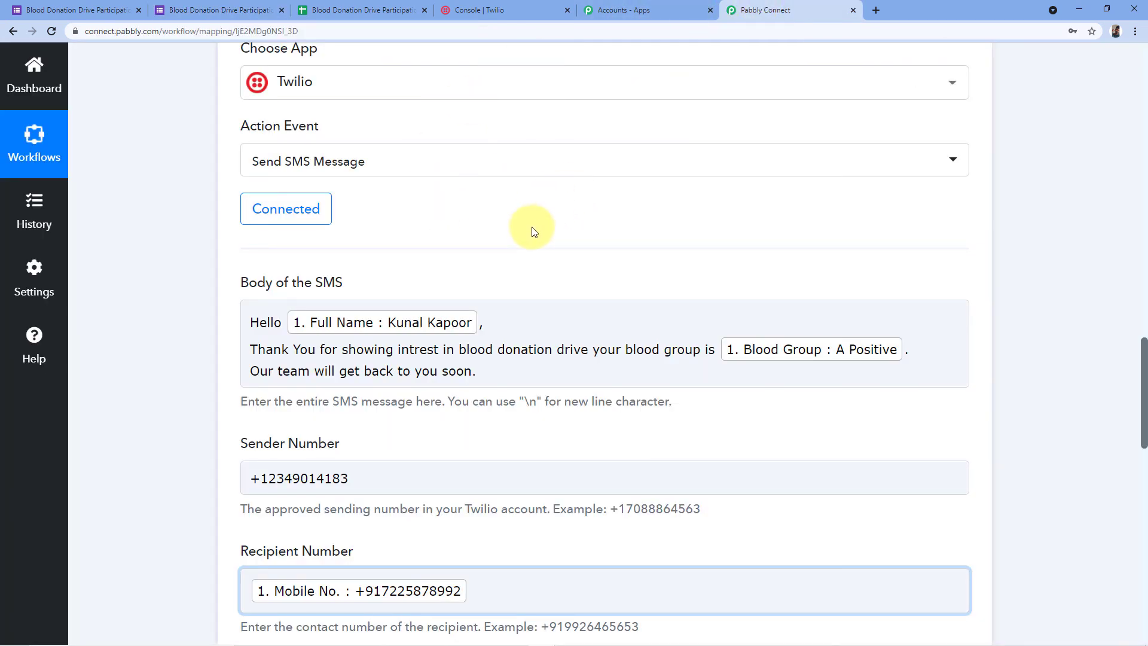
scroll(534, 231, "down", 3)
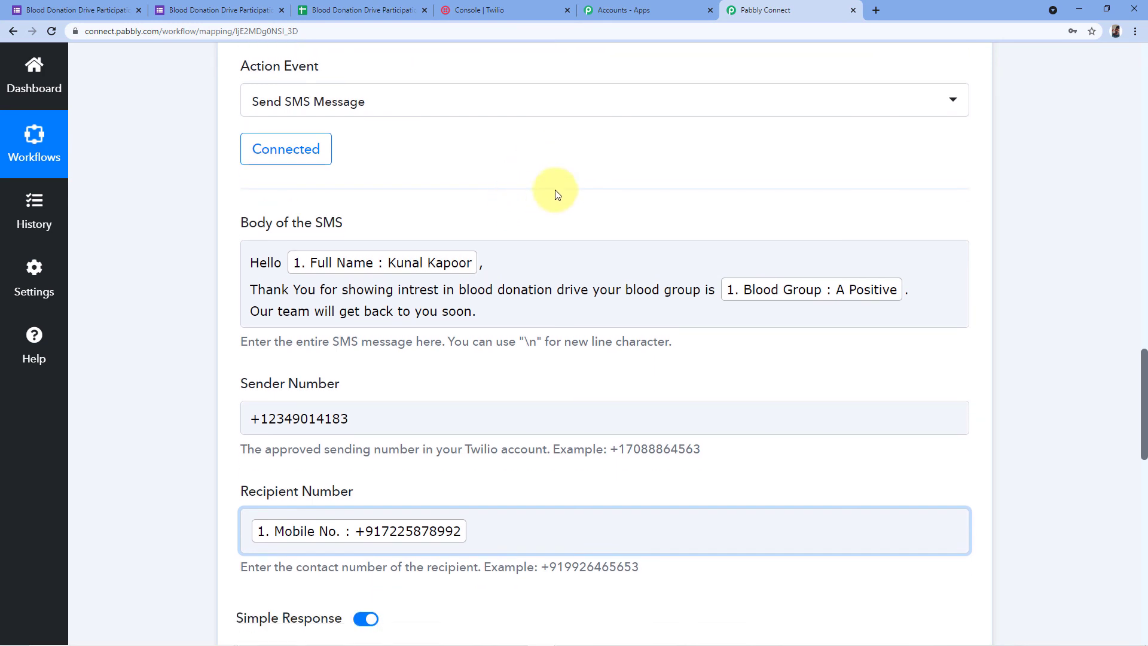
scroll(514, 254, "down", 4)
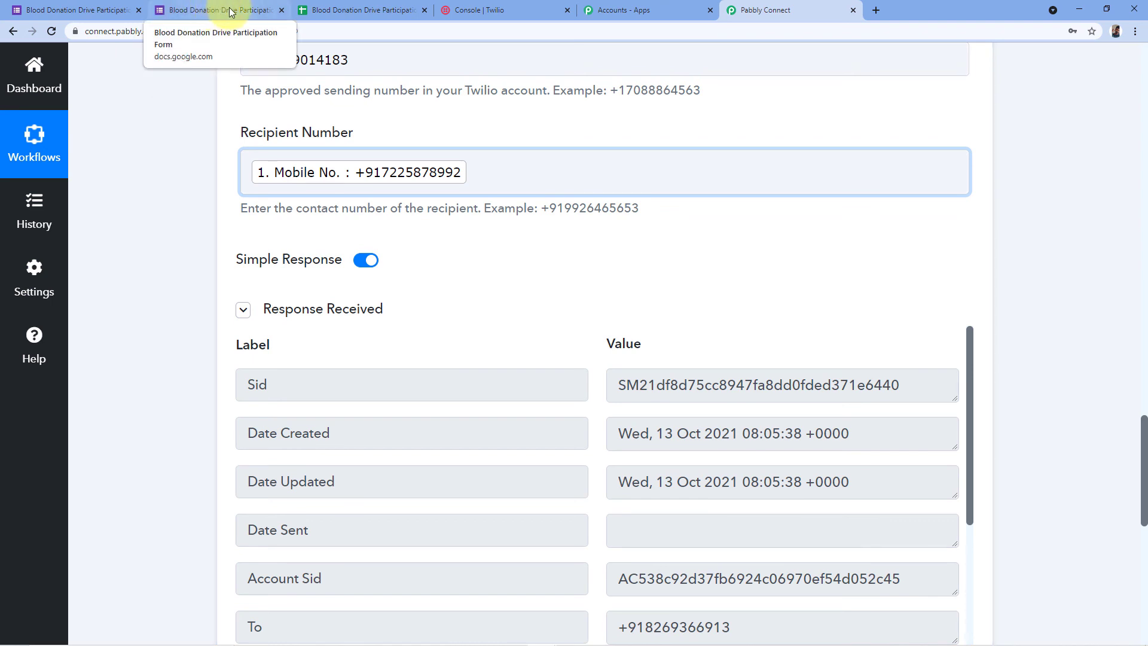
Reload the Blood Donation Drive Participation Form and submit a new response with full name, age 23, mobile number and blood group O Posetive.
left_click(169, 18)
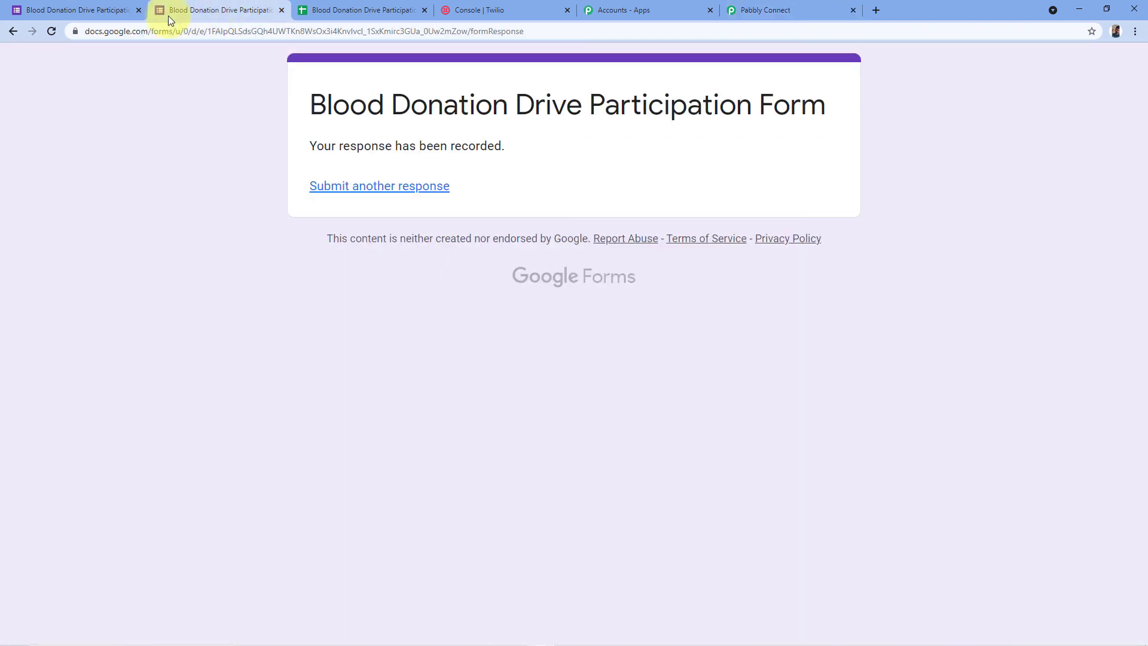
left_click(51, 31)
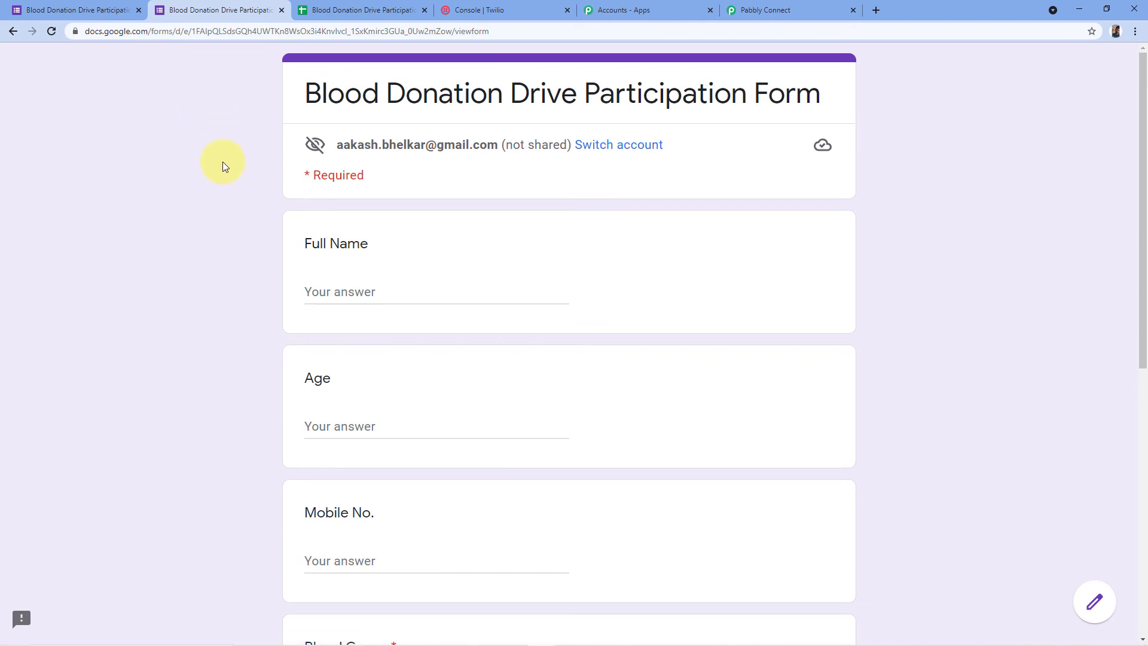
scroll(223, 166, "down", 2)
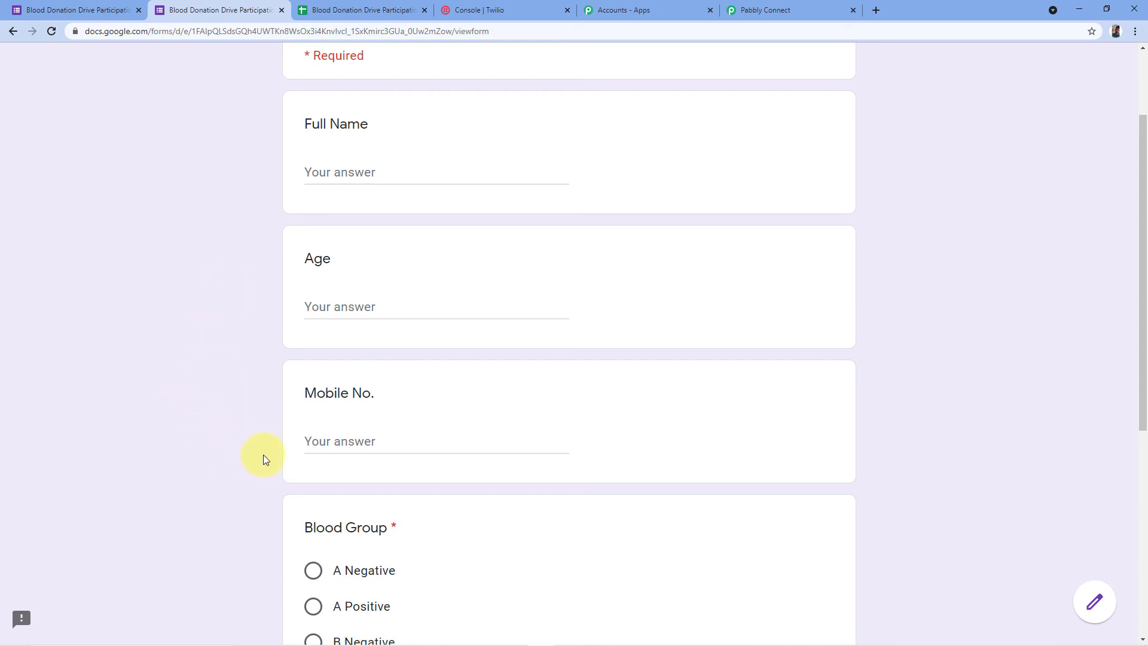
scroll(263, 442, "up", 1)
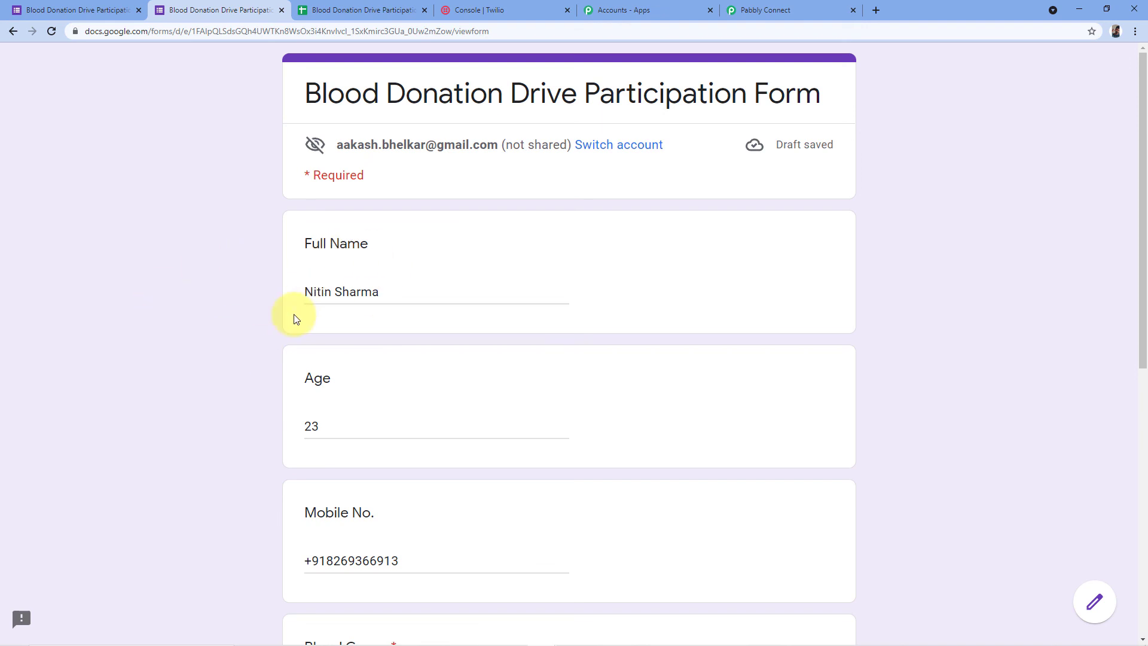
scroll(358, 299, "down", 1)
scroll(275, 350, "down", 2)
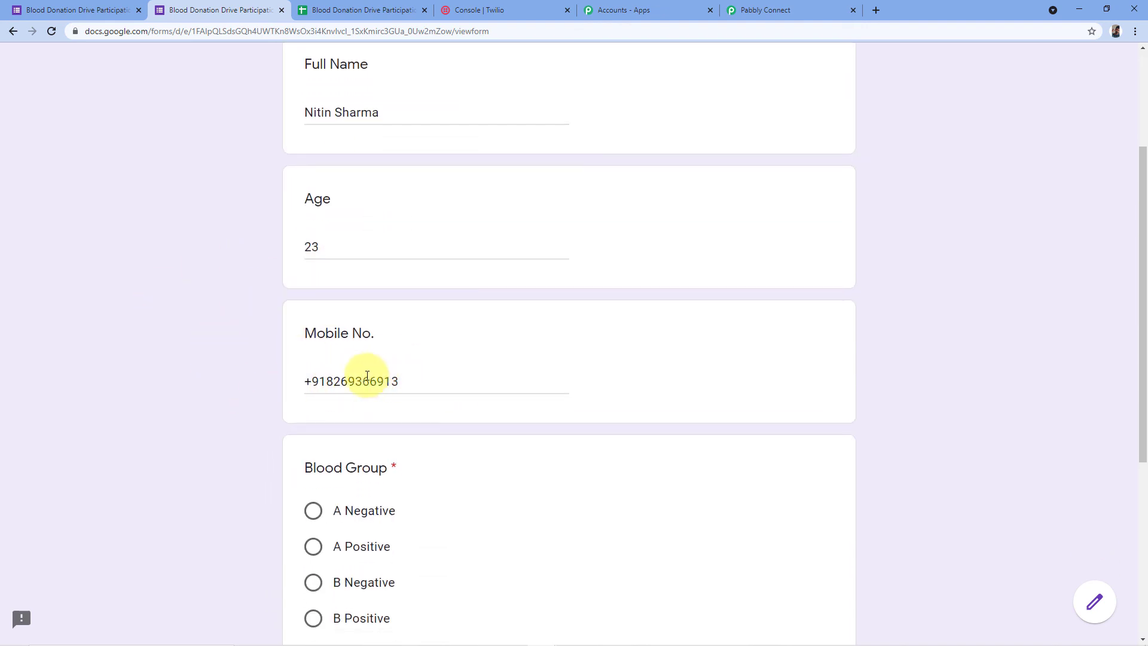
scroll(269, 367, "down", 3)
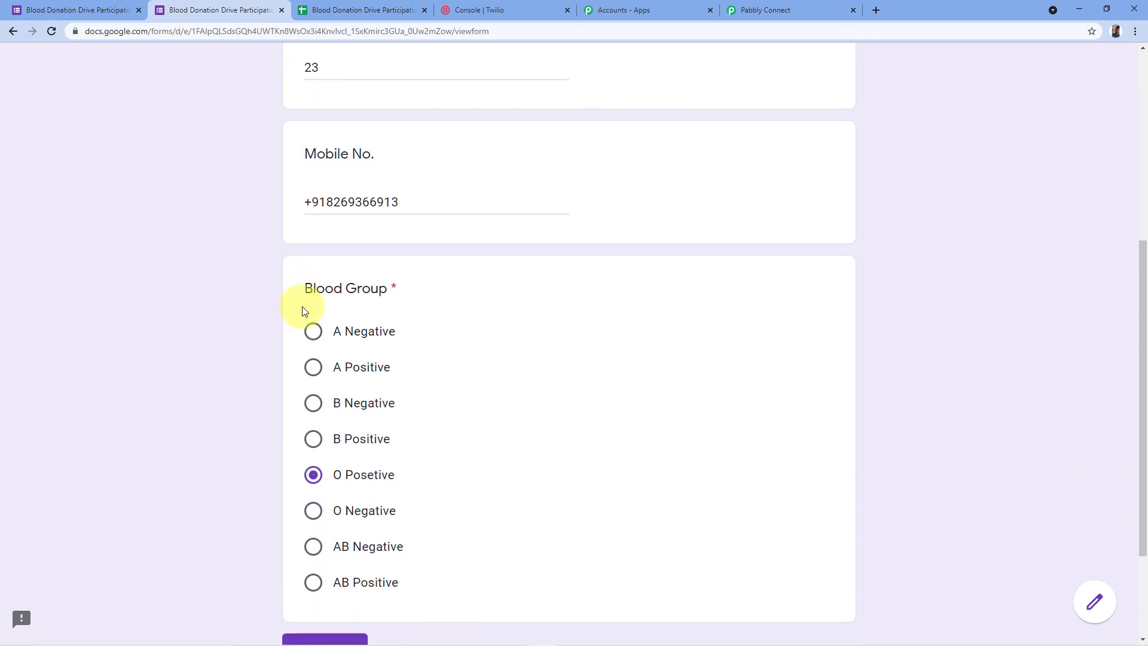
scroll(303, 306, "down", 1)
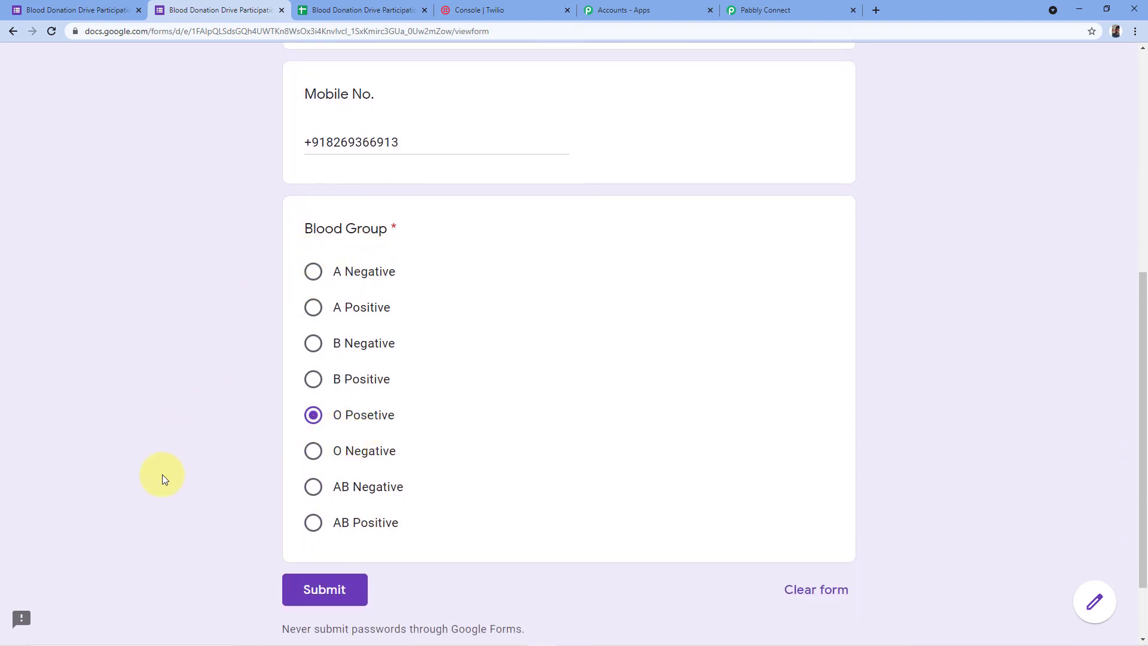
left_click(328, 591)
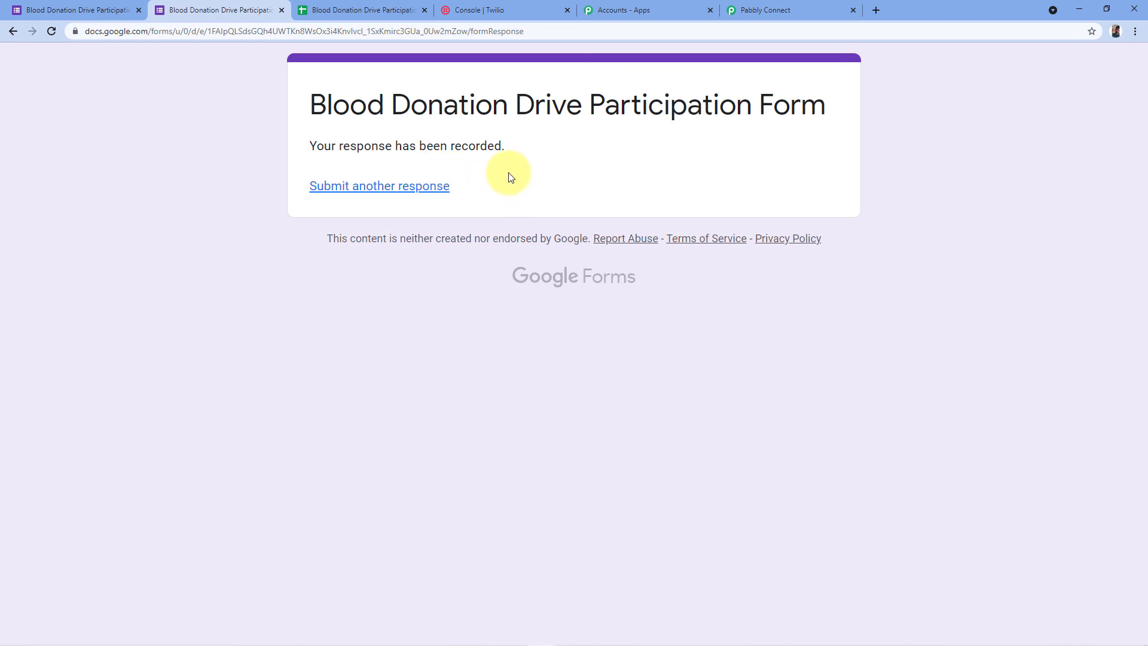
Check the new response in the form's responses spreadsheet and read the matching Twilio SMS in the phone's Messages app.
left_click(369, 10)
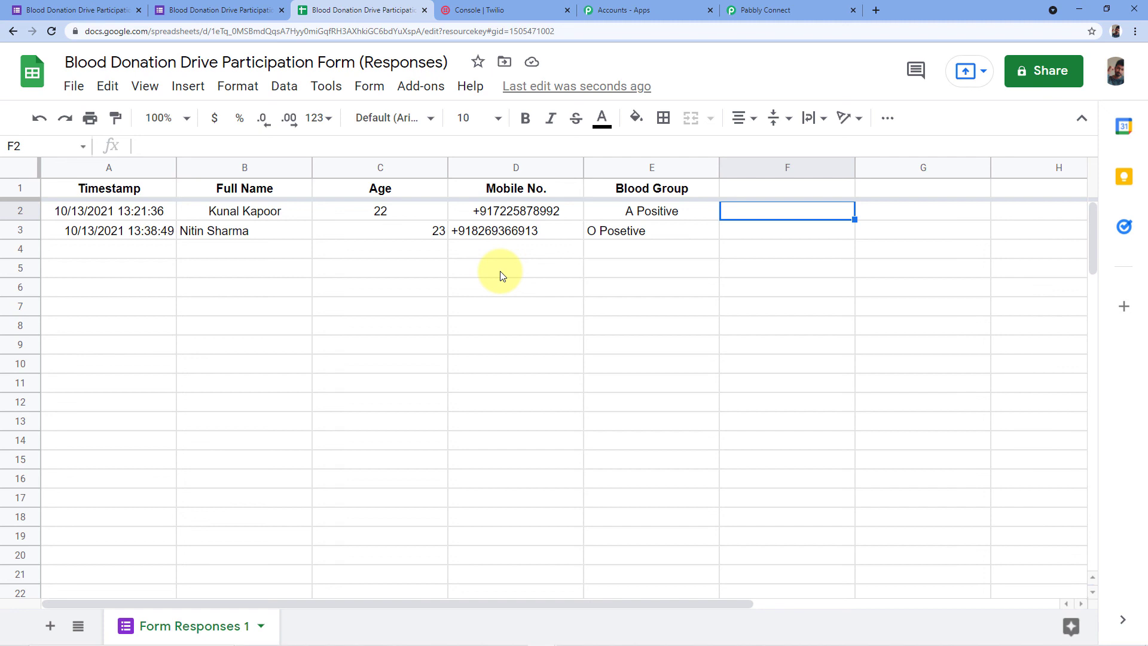
key("alt+Tab")
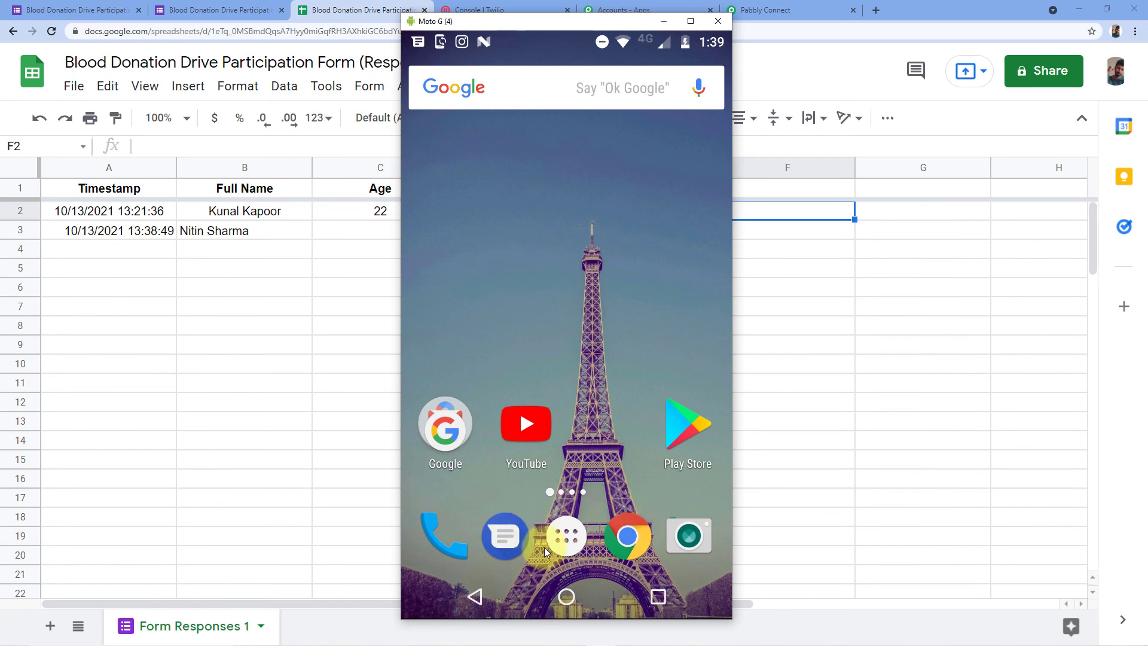
left_click(488, 535)
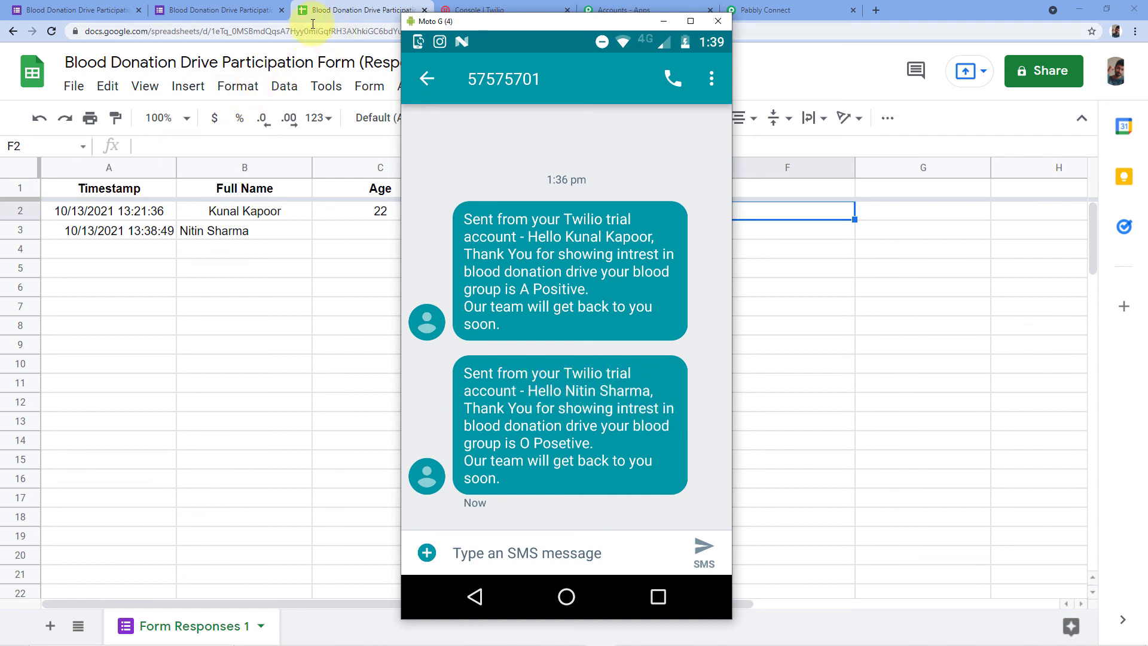
left_click(248, 5)
left_click(248, 6)
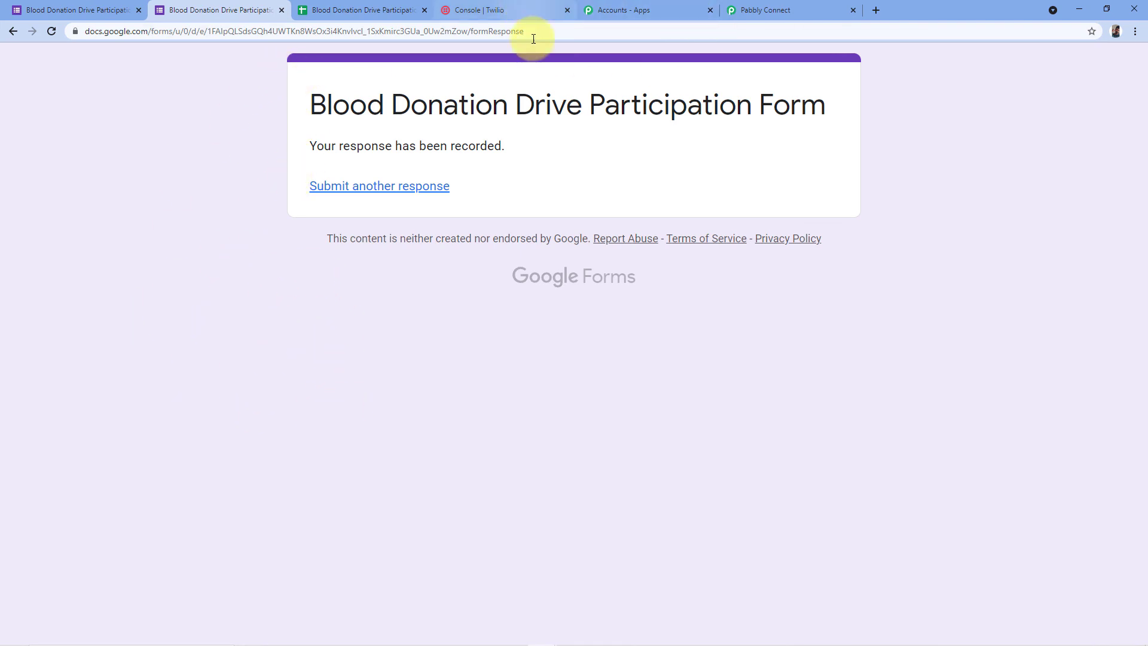
key("alt+Tab")
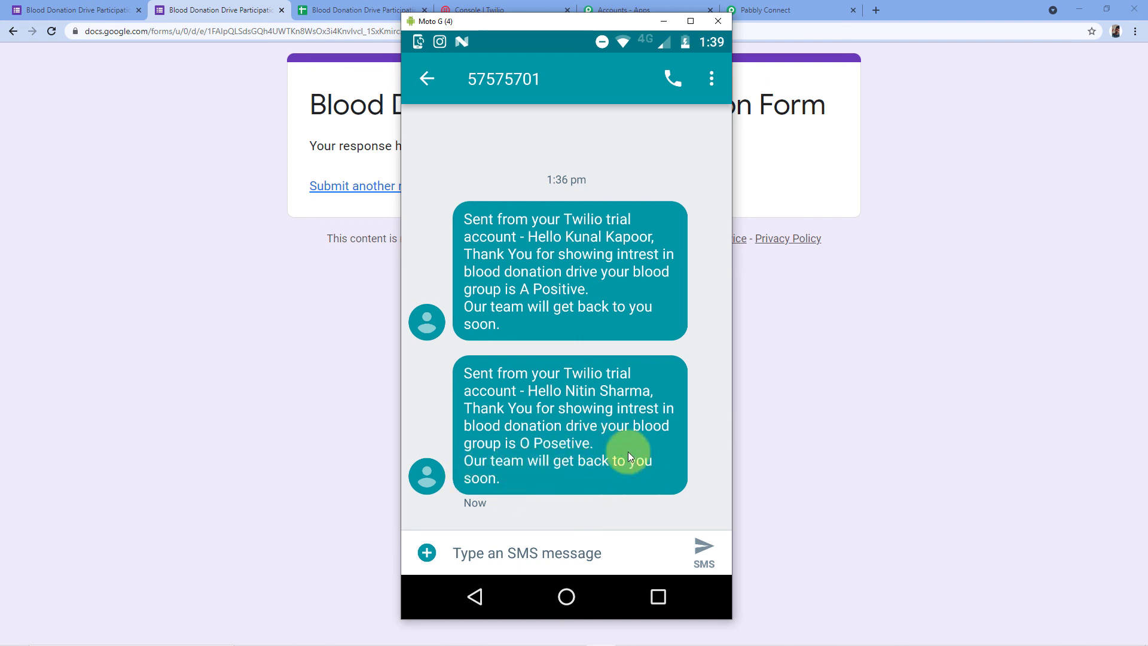
left_click(788, 365)
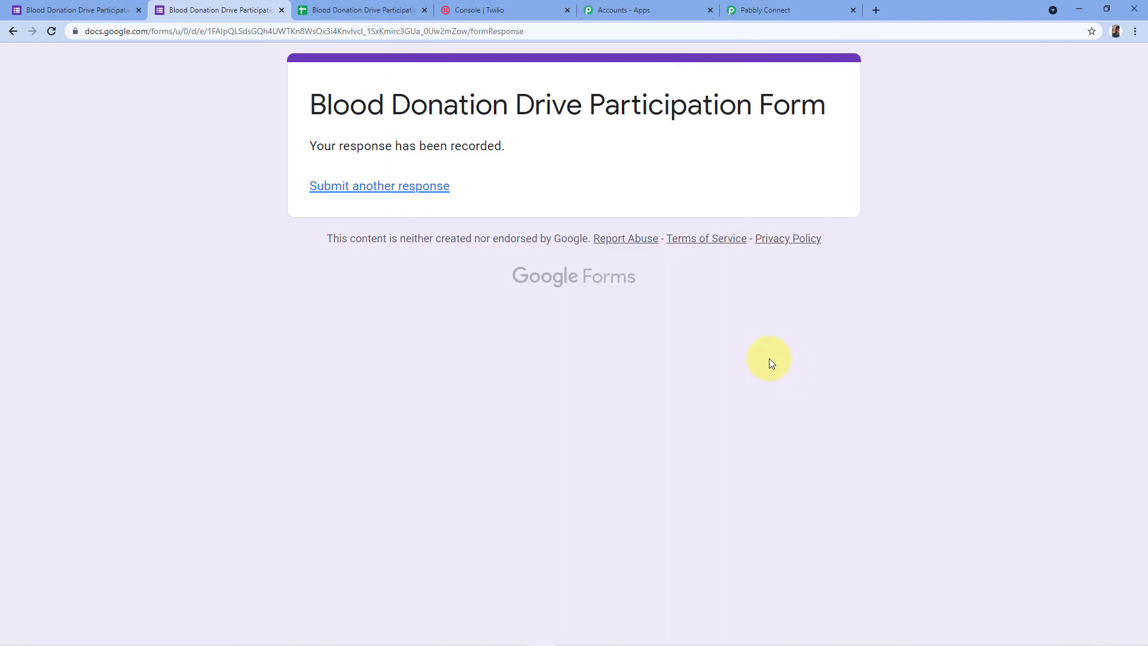
Return to the Google Forms to Twilio workflow in Pabbly Connect and collapse both the Twilio action and the Google Forms trigger.
left_click(763, 11)
scroll(989, 277, "up", 10)
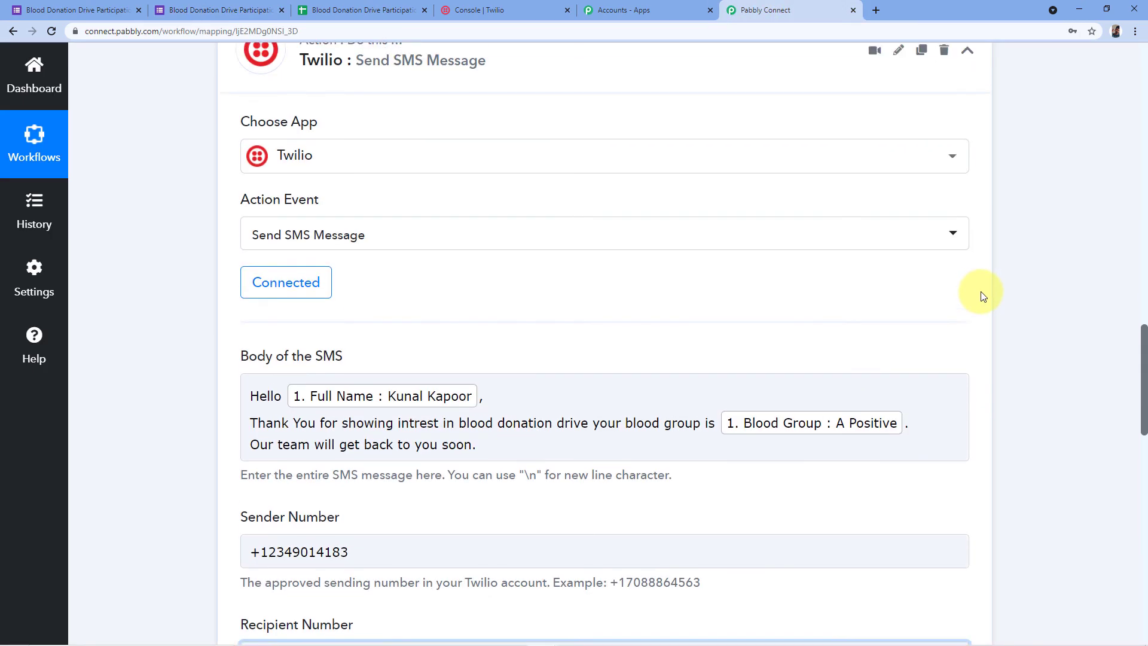
left_click(981, 289)
scroll(1019, 231, "up", 10)
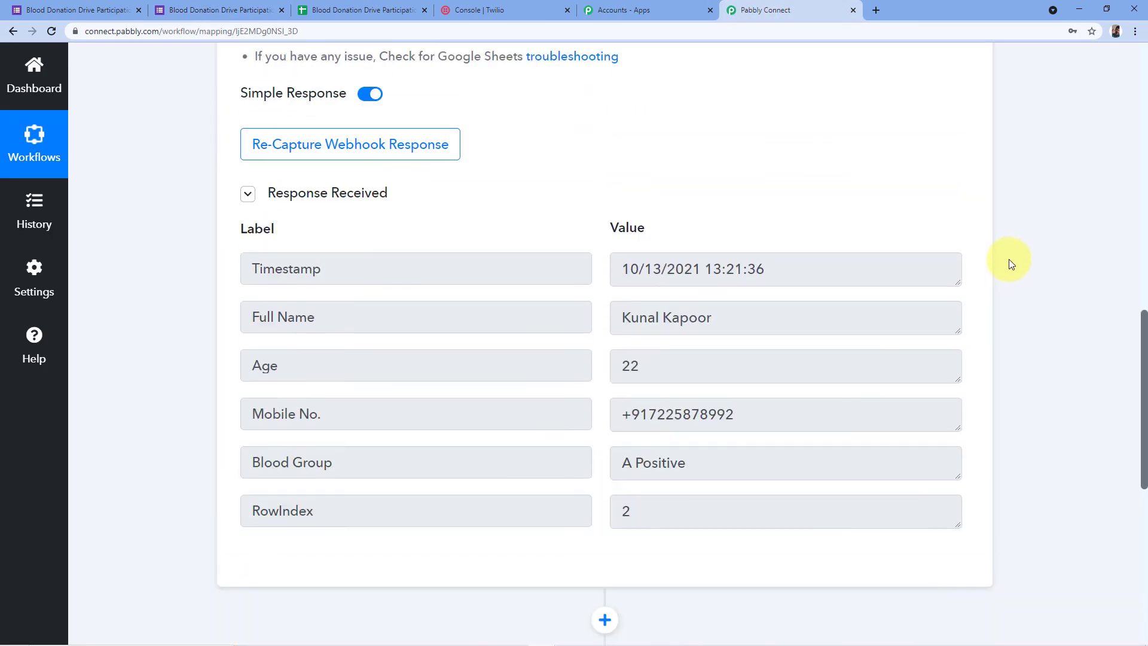
scroll(1007, 281, "up", 9)
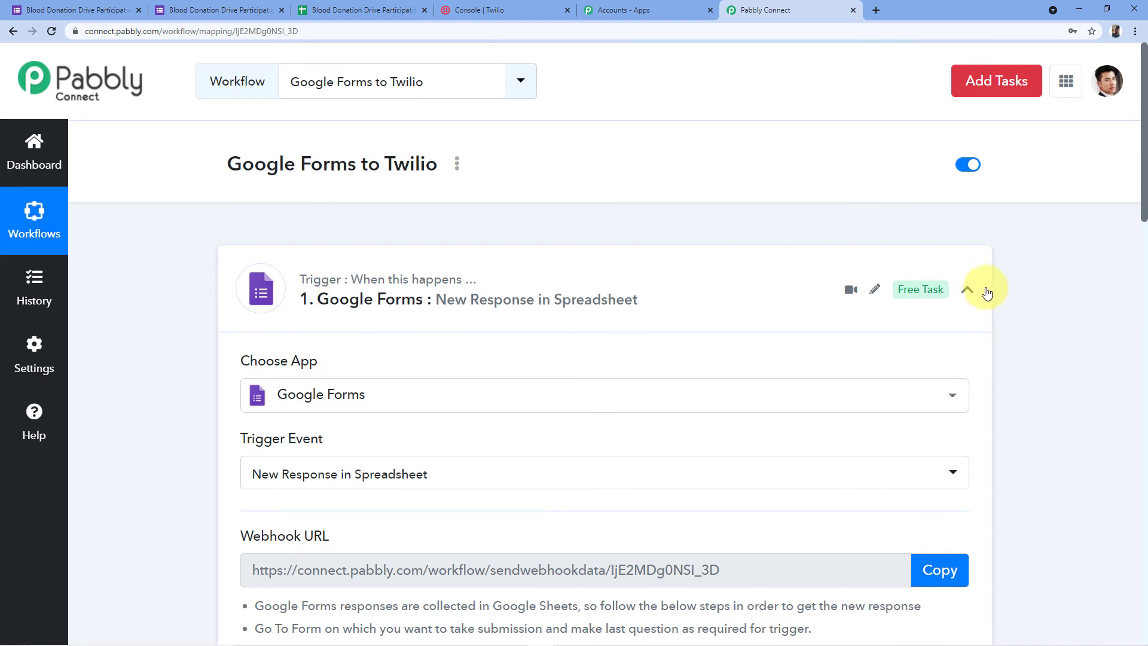
left_click(967, 291)
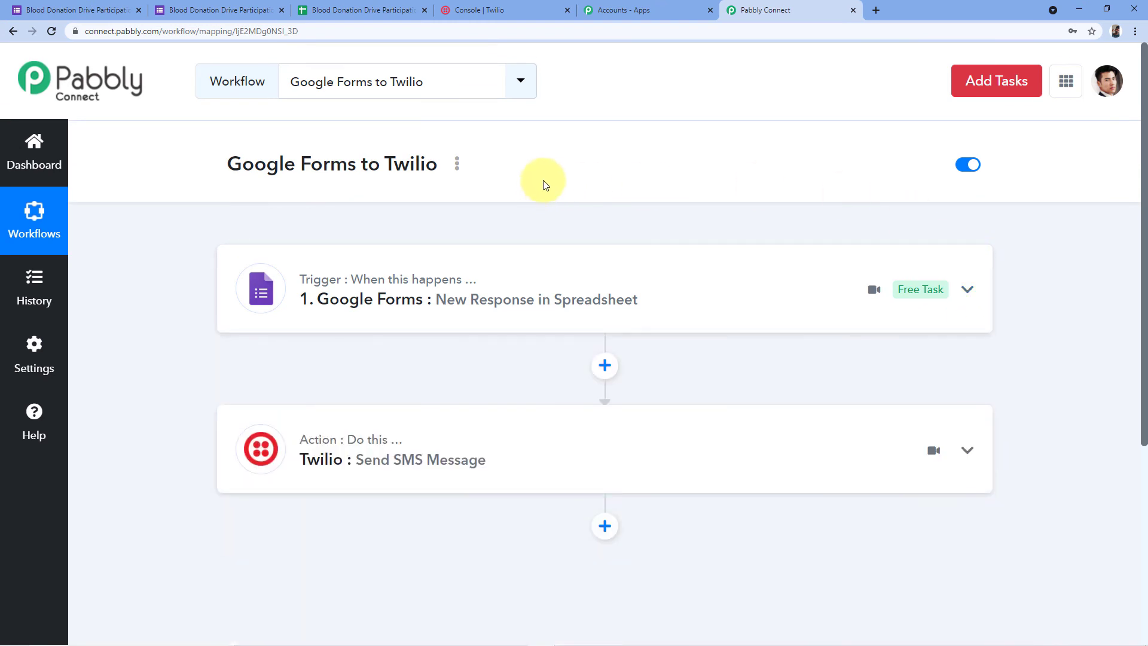